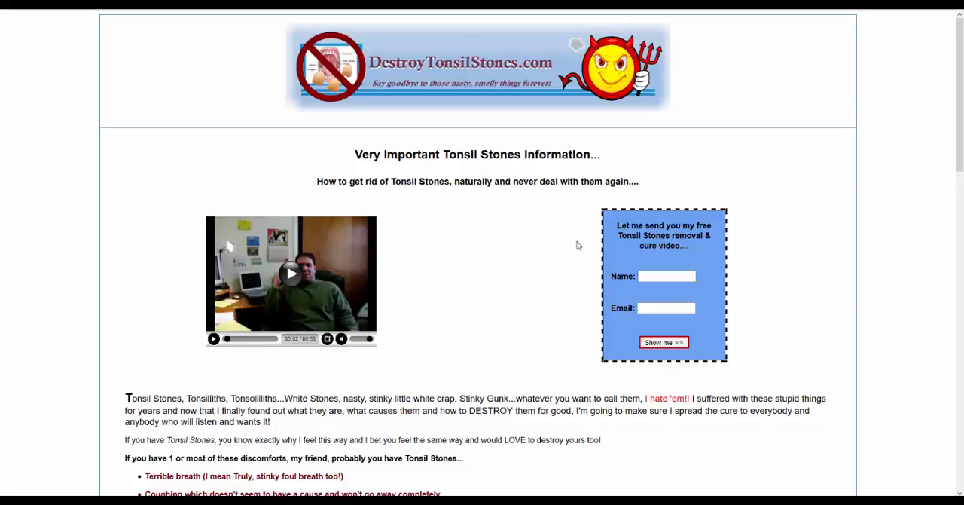
Look through the DestroyTonsilStones.com landing page, including its video, sign-up forms, article text and footer links
{"action": "scroll", "coordinate": [495, 307], "scroll_direction": "down", "scroll_amount": 7}
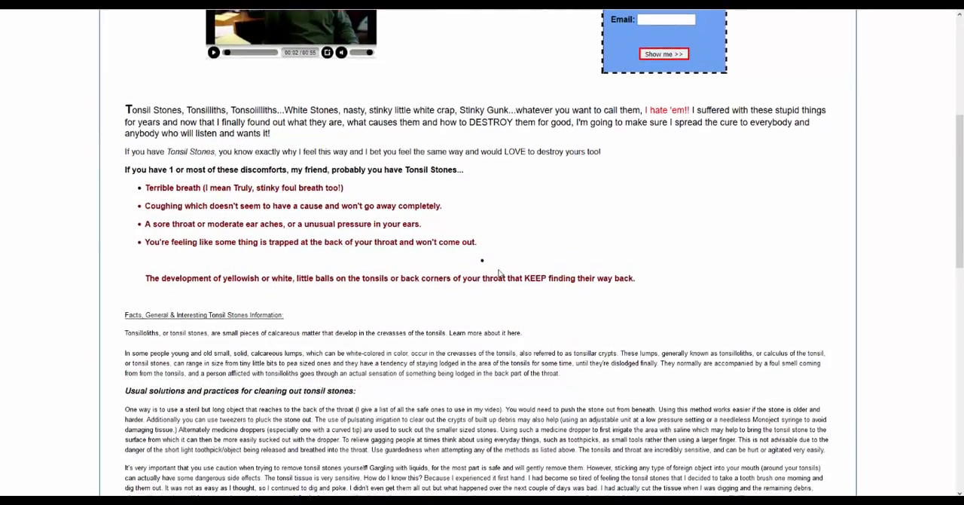
{"action": "scroll", "coordinate": [499, 273], "scroll_direction": "down", "scroll_amount": 8}
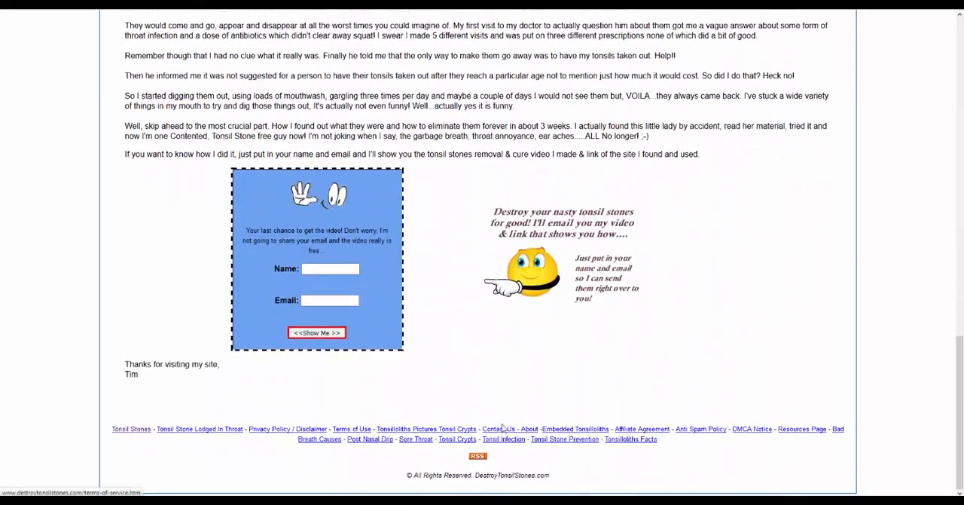
{"action": "scroll", "coordinate": [533, 401], "scroll_direction": "up", "scroll_amount": 15}
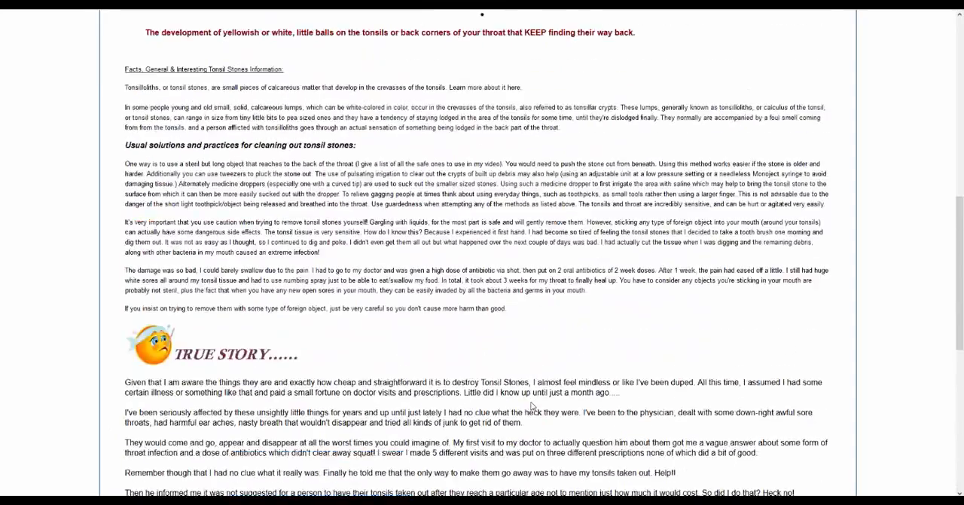
{"action": "scroll", "coordinate": [533, 406], "scroll_direction": "up", "scroll_amount": 3}
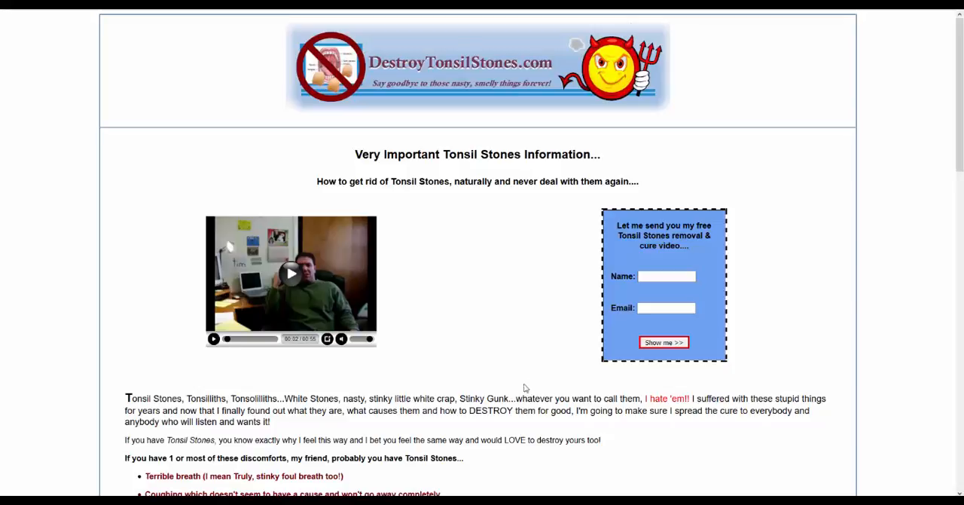
{"action": "scroll", "coordinate": [524, 391], "scroll_direction": "down", "scroll_amount": 8}
{"action": "scroll", "coordinate": [378, 340], "scroll_direction": "down", "scroll_amount": 5}
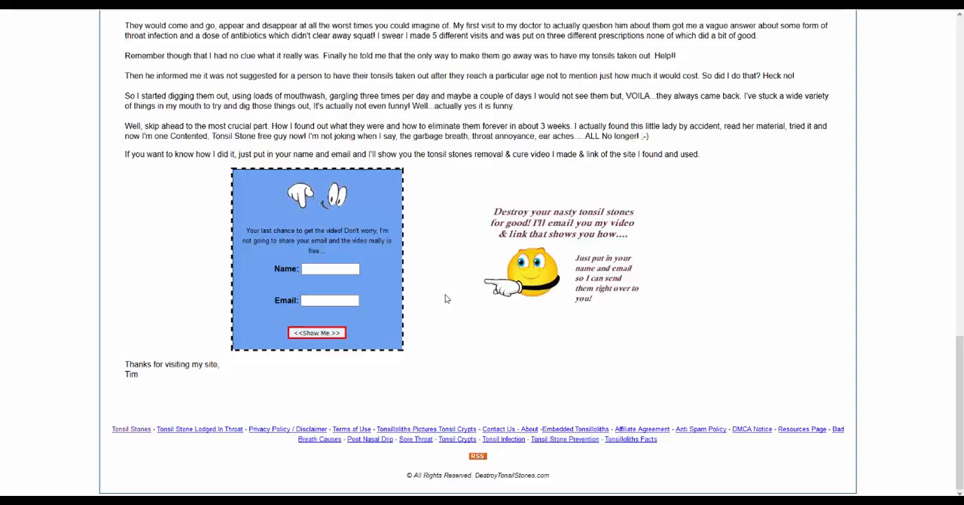
{"action": "scroll", "coordinate": [580, 241], "scroll_direction": "up", "scroll_amount": 15}
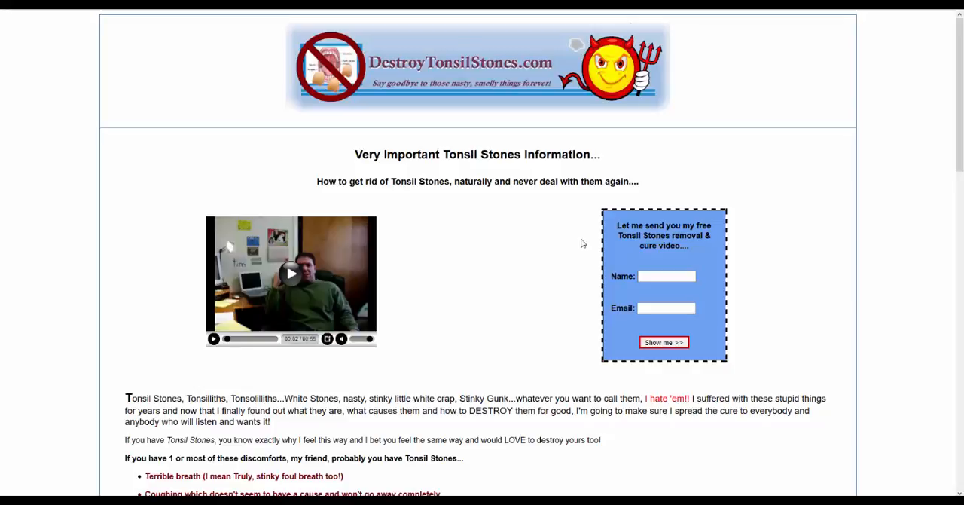
Switch to Google AdWords and start a new Search Network only campaign
{"action": "left_click", "coordinate": [106, 3]}
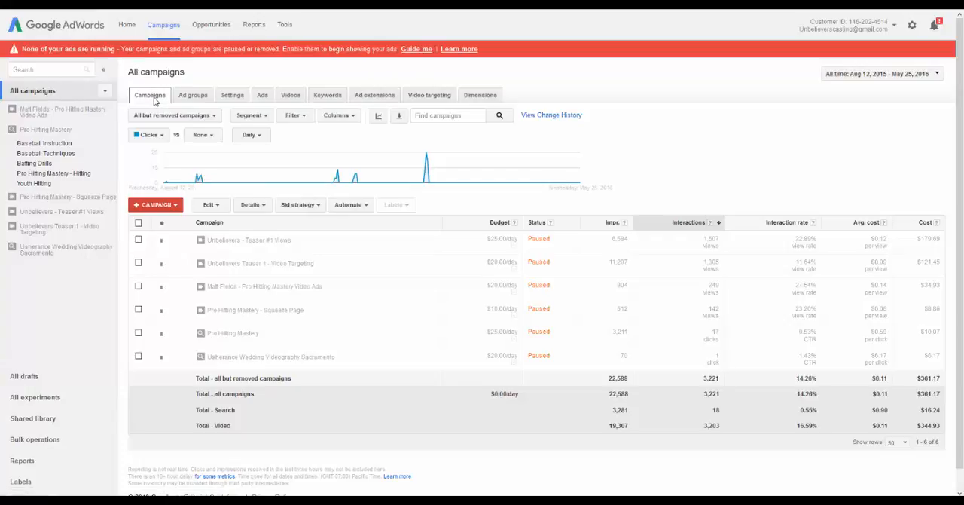
{"action": "left_click", "coordinate": [138, 206]}
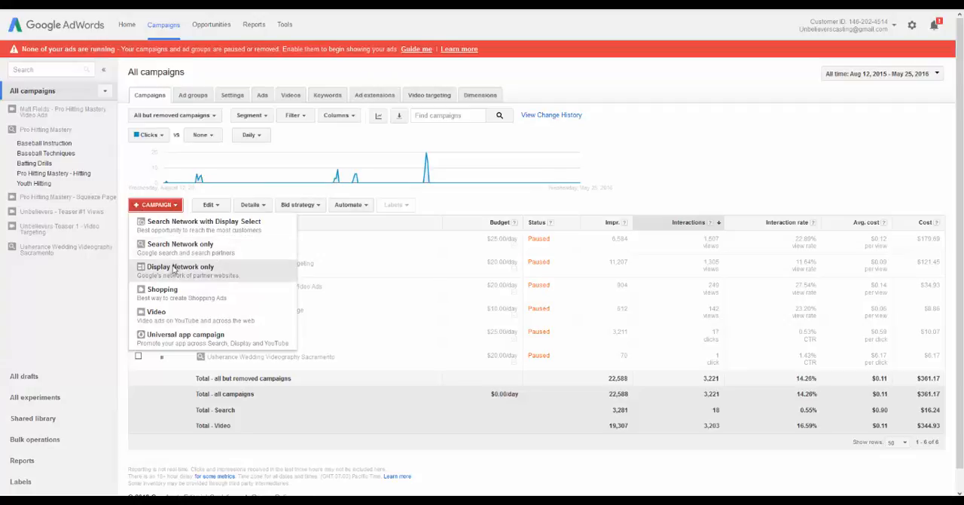
{"action": "left_click", "coordinate": [176, 242]}
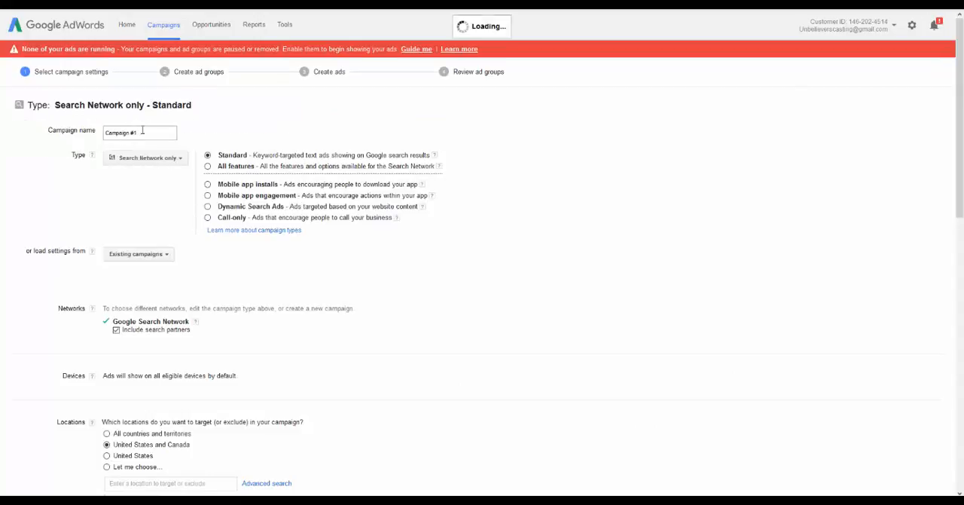
Name the new campaign "Destroy Tonsil Stones"
{"action": "left_click_drag", "start_coordinate": [148, 133], "coordinate": [61, 133]}
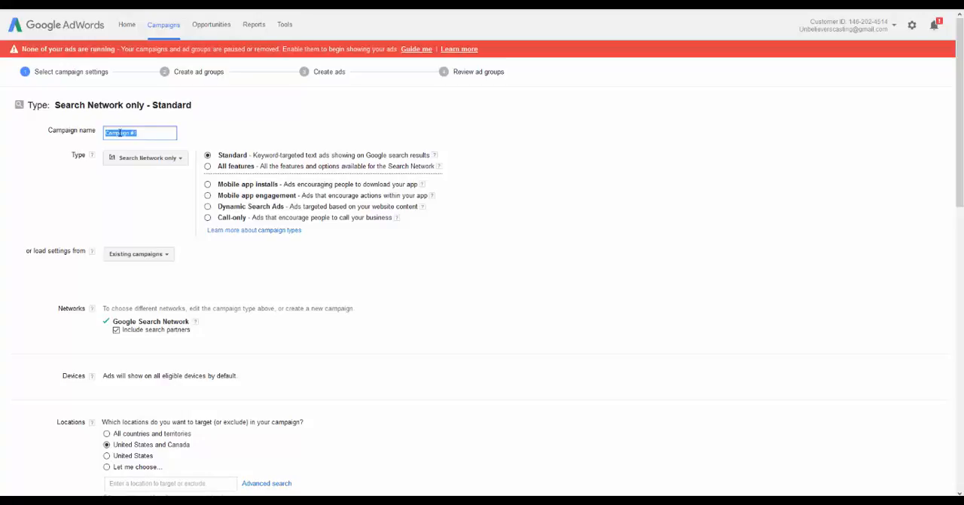
{"action": "type", "text": "Destiny Ton"}
{"action": "key", "text": "BackSpace"}
{"action": "key", "text": "BackSpace"}
{"action": "key", "text": "BackSpace"}
{"action": "key", "text": "BackSpace"}
{"action": "key", "text": "BackSpace"}
{"action": "key", "text": "BackSpace"}
{"action": "key", "text": "BackSpace"}
{"action": "type", "text": "roy Ton"}
{"action": "key", "text": "BackSpace"}
{"action": "key", "text": "BackSpace"}
{"action": "key", "text": "BackSpace"}
{"action": "key", "text": "BackSpace"}
{"action": "key", "text": "BackSpace"}
{"action": "key", "text": "BackSpace"}
{"action": "key", "text": "BackSpace"}
{"action": "key", "text": "BackSpace"}
{"action": "key", "text": "BackSpace"}
{"action": "key", "text": "BackSpace"}
{"action": "type", "text": "Tonsil Stones"}
{"action": "key", "text": "BackSpace"}
{"action": "key", "text": "BackSpace"}
{"action": "key", "text": "BackSpace"}
{"action": "key", "text": "BackSpace"}
{"action": "key", "text": "BackSpace"}
{"action": "key", "text": "BackSpace"}
{"action": "key", "text": "BackSpace"}
{"action": "key", "text": "BackSpace"}
{"action": "key", "text": "BackSpace"}
{"action": "key", "text": "BackSpace"}
{"action": "key", "text": "BackSpace"}
{"action": "key", "text": "BackSpace"}
{"action": "type", "text": "Destroy Tonsil Stones"}
{"action": "left_click", "coordinate": [213, 117]}
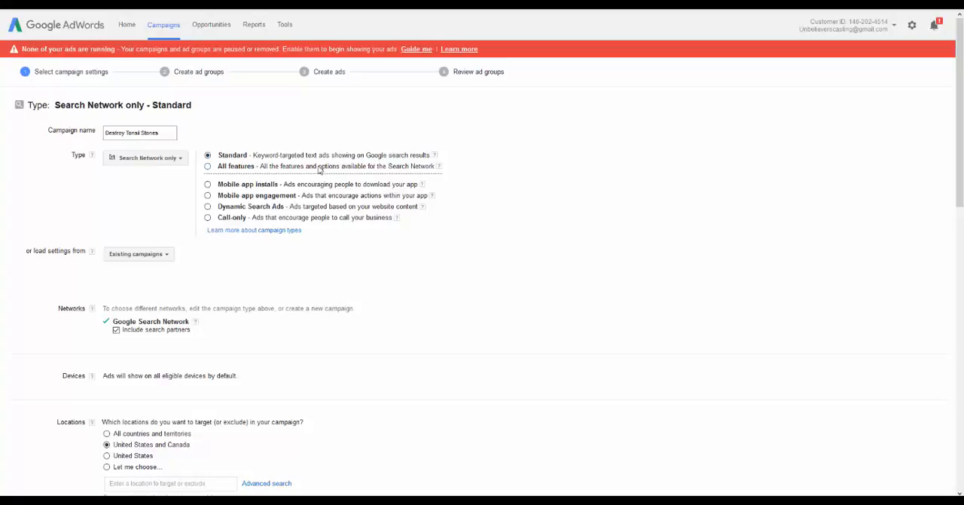
Check the help for the All features campaign type and the list of existing campaigns whose settings can be loaded
{"action": "left_click", "coordinate": [438, 166]}
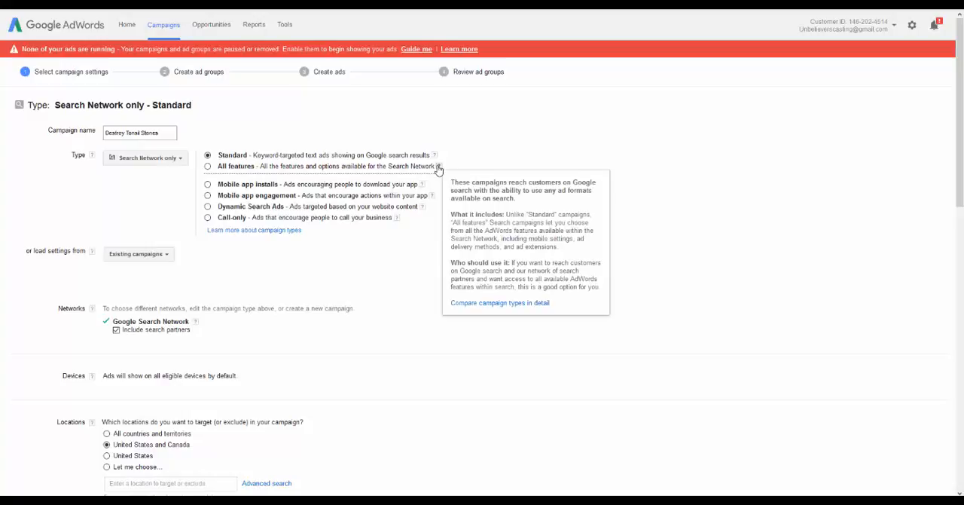
{"action": "left_click", "coordinate": [381, 136]}
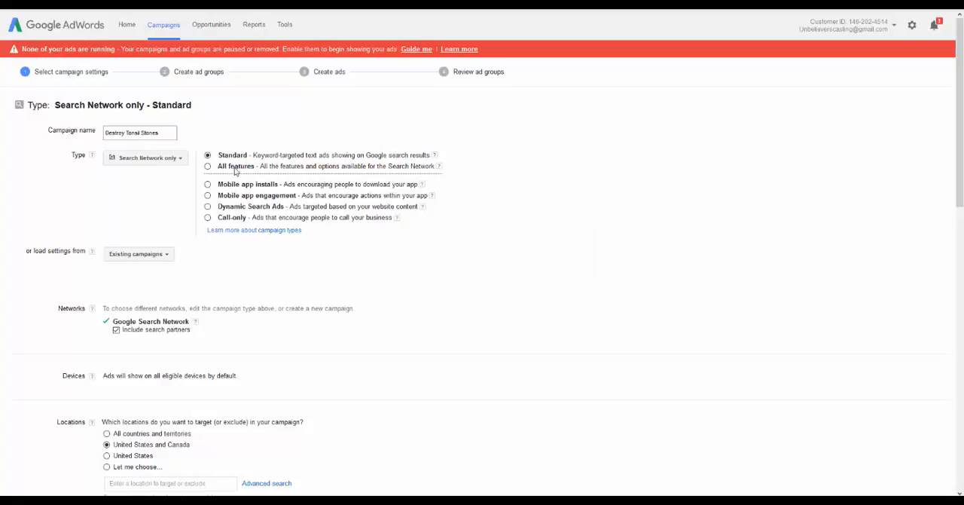
{"action": "left_click", "coordinate": [166, 255]}
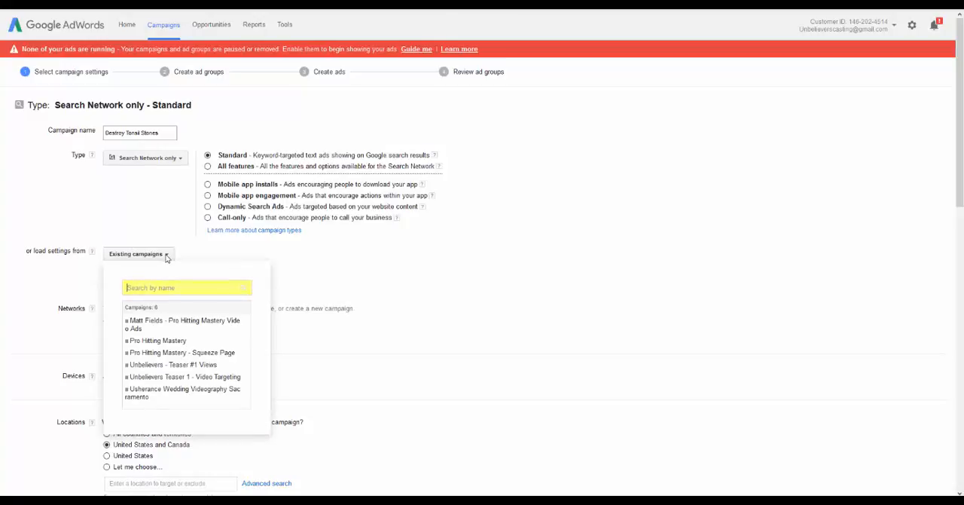
{"action": "left_click", "coordinate": [150, 230]}
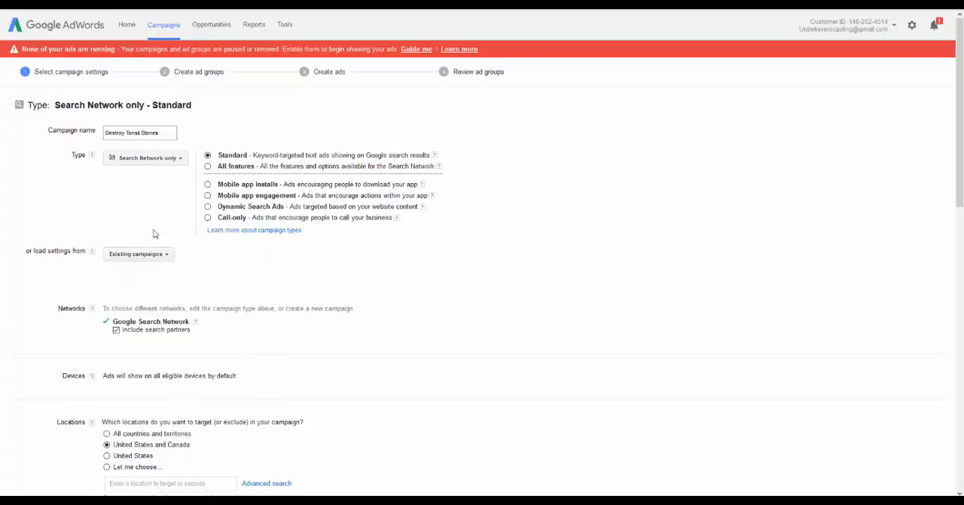
Set the campaign's target location to All countries and territories
{"action": "scroll", "coordinate": [152, 233], "scroll_direction": "down", "scroll_amount": 2}
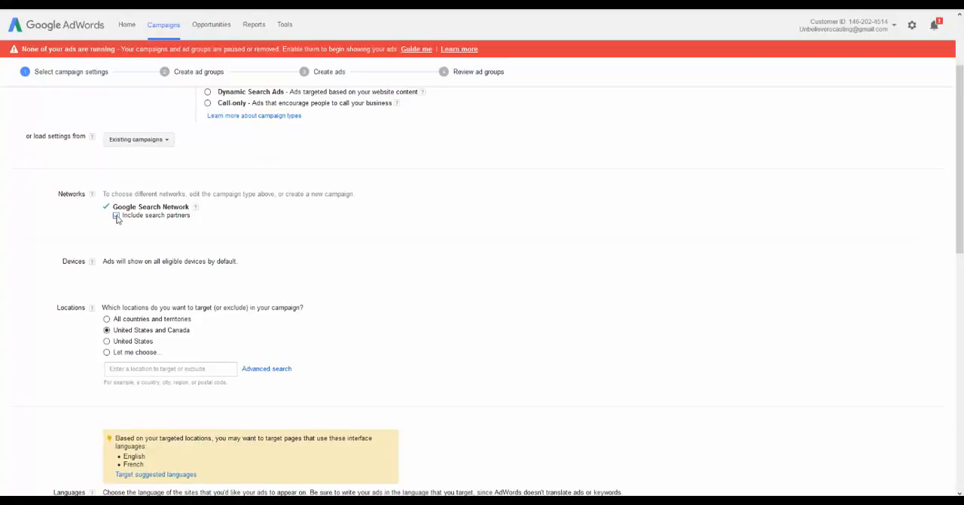
{"action": "scroll", "coordinate": [161, 228], "scroll_direction": "down", "scroll_amount": 1}
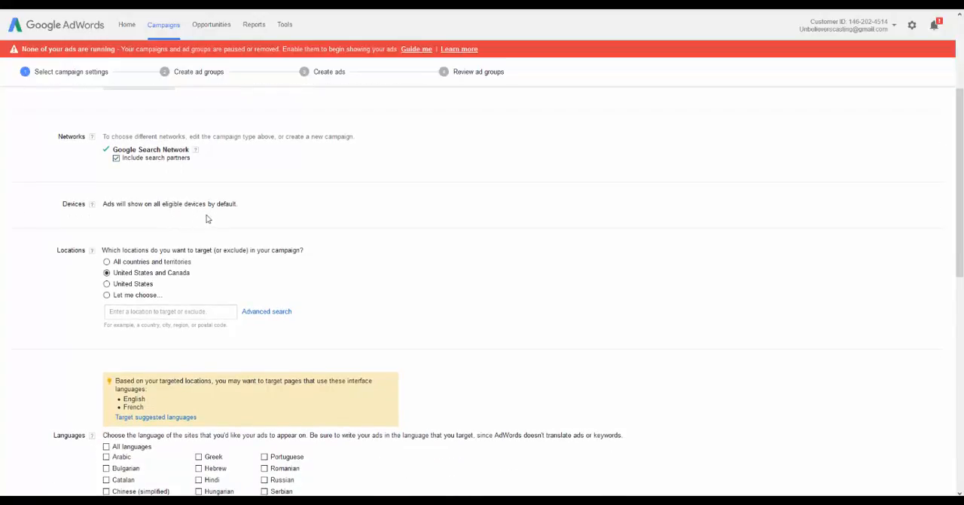
{"action": "scroll", "coordinate": [162, 218], "scroll_direction": "down", "scroll_amount": 1}
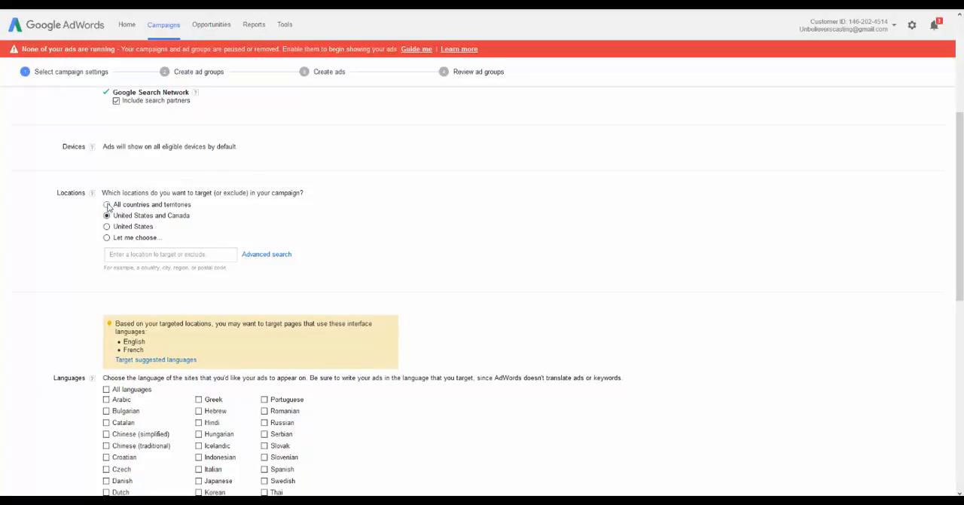
{"action": "scroll", "coordinate": [352, 201], "scroll_direction": "down", "scroll_amount": 1}
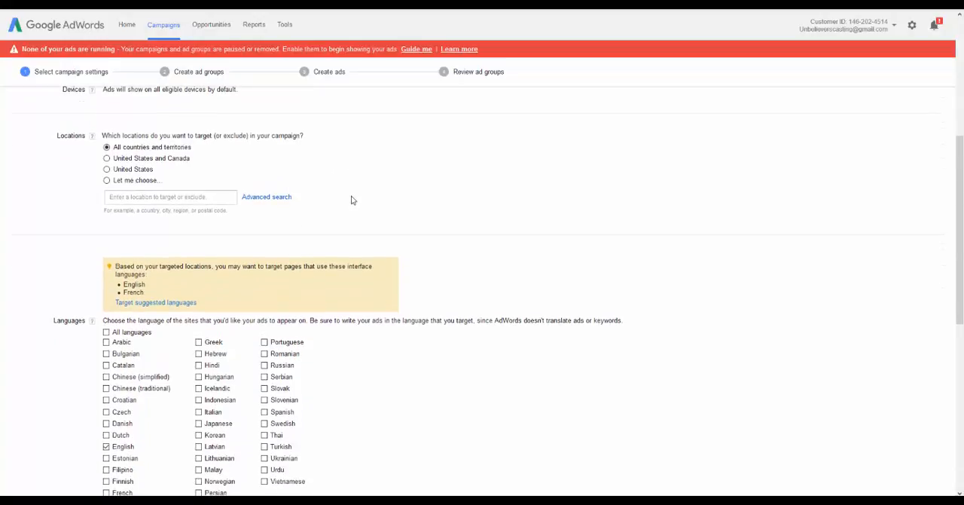
Review the campaign's location and language targeting, including the suggested languages and the ticked language
{"action": "scroll", "coordinate": [351, 200], "scroll_direction": "down", "scroll_amount": 3}
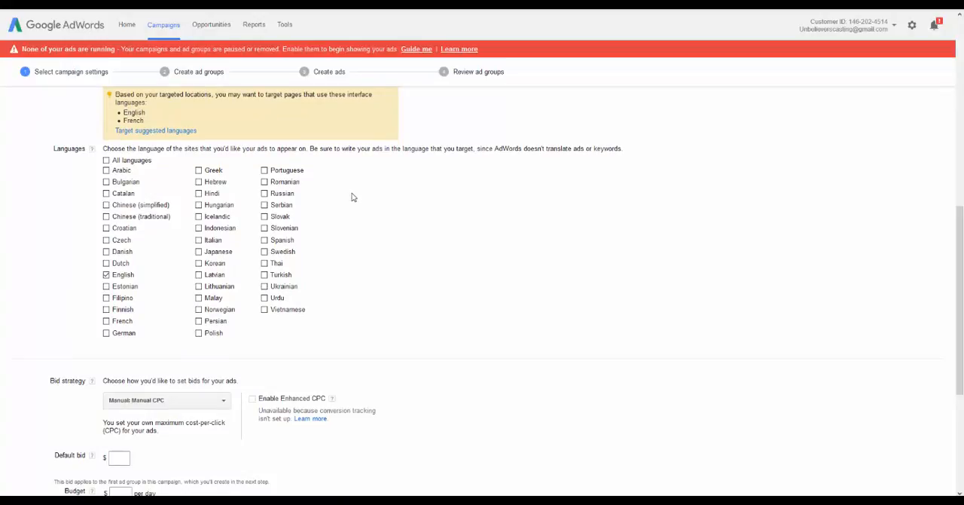
{"action": "scroll", "coordinate": [351, 198], "scroll_direction": "up", "scroll_amount": 3}
{"action": "scroll", "coordinate": [352, 197], "scroll_direction": "down", "scroll_amount": 4}
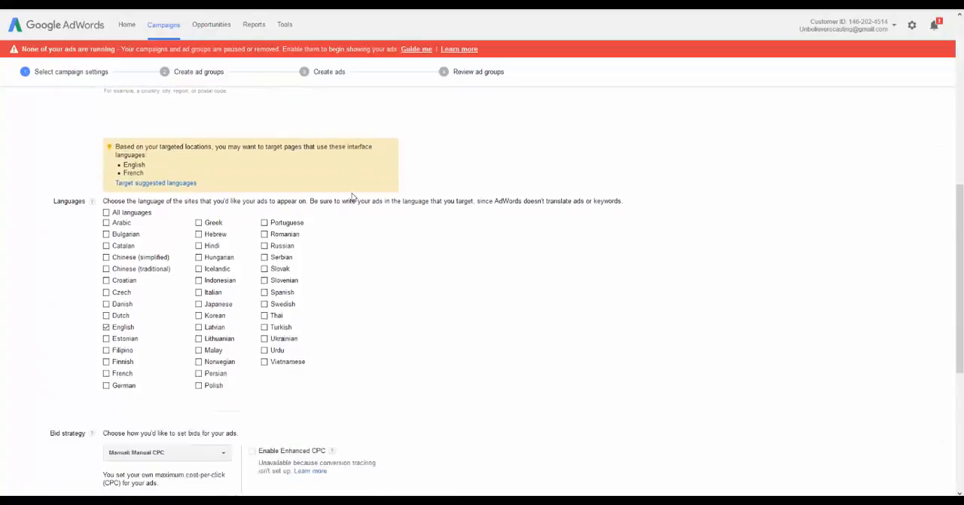
{"action": "scroll", "coordinate": [354, 198], "scroll_direction": "up", "scroll_amount": 2}
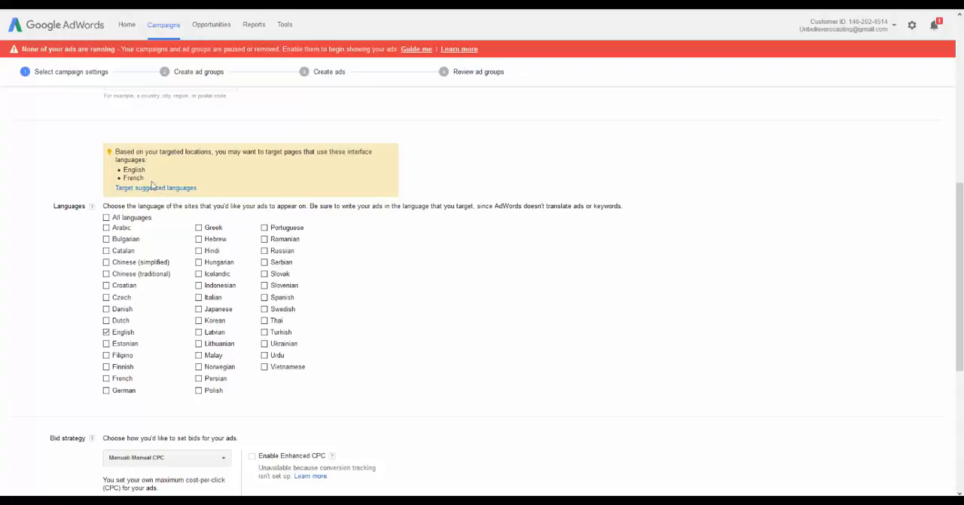
{"action": "scroll", "coordinate": [238, 192], "scroll_direction": "up", "scroll_amount": 1}
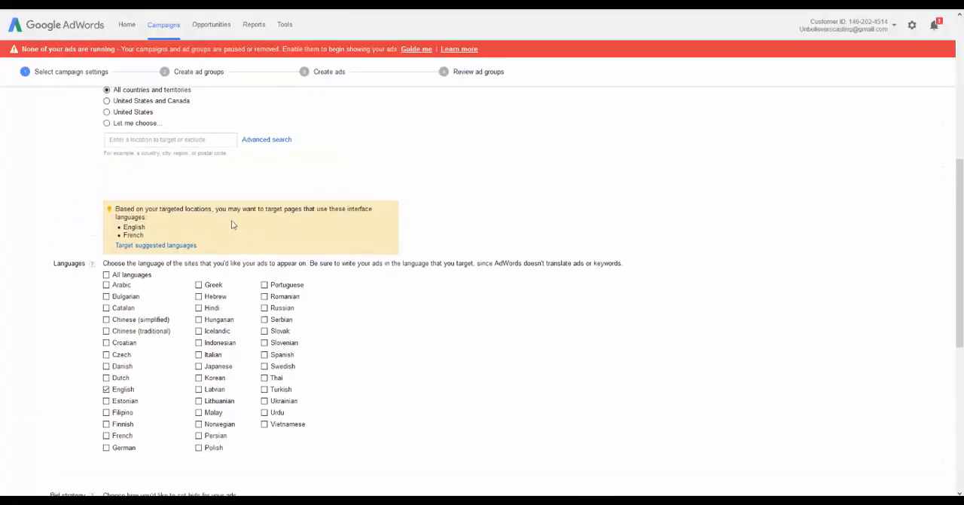
{"action": "scroll", "coordinate": [143, 222], "scroll_direction": "down", "scroll_amount": 1}
{"action": "scroll", "coordinate": [132, 208], "scroll_direction": "up", "scroll_amount": 3}
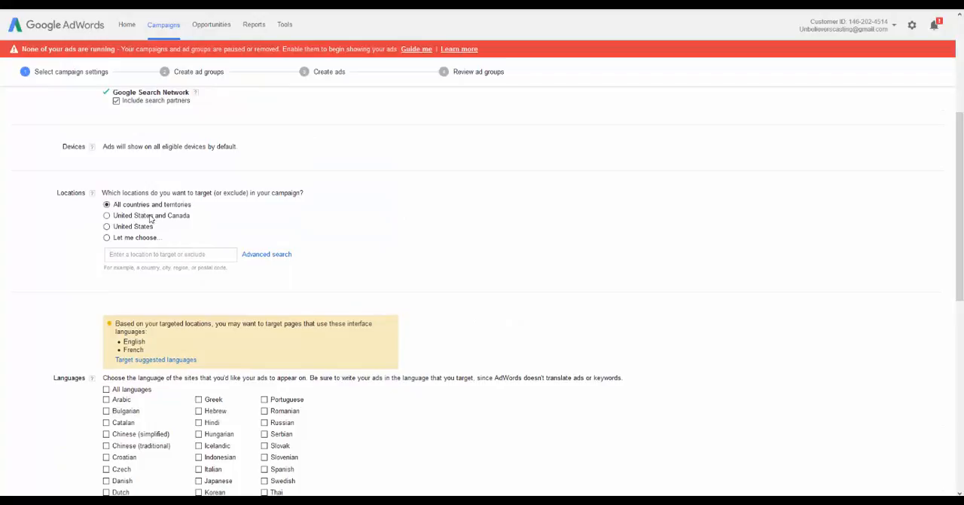
{"action": "scroll", "coordinate": [148, 218], "scroll_direction": "down", "scroll_amount": 2}
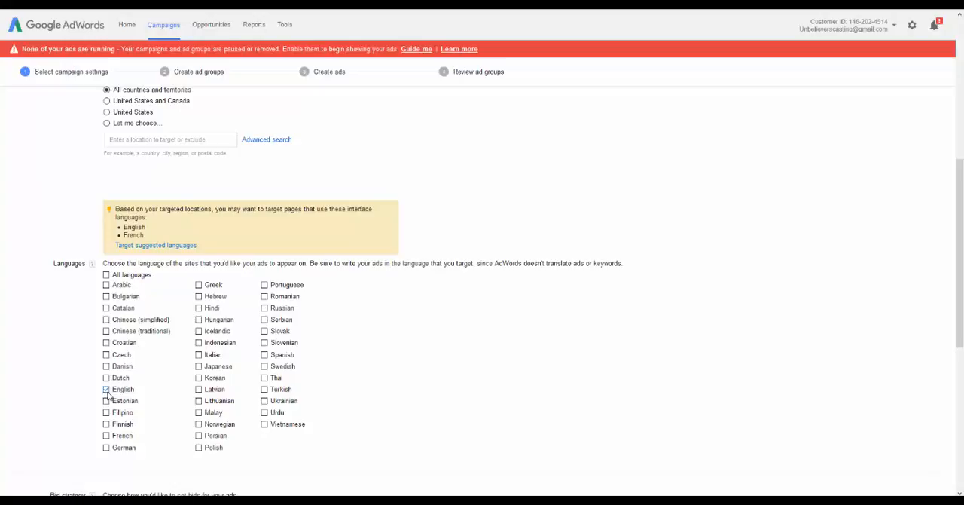
{"action": "scroll", "coordinate": [109, 395], "scroll_direction": "down", "scroll_amount": 4}
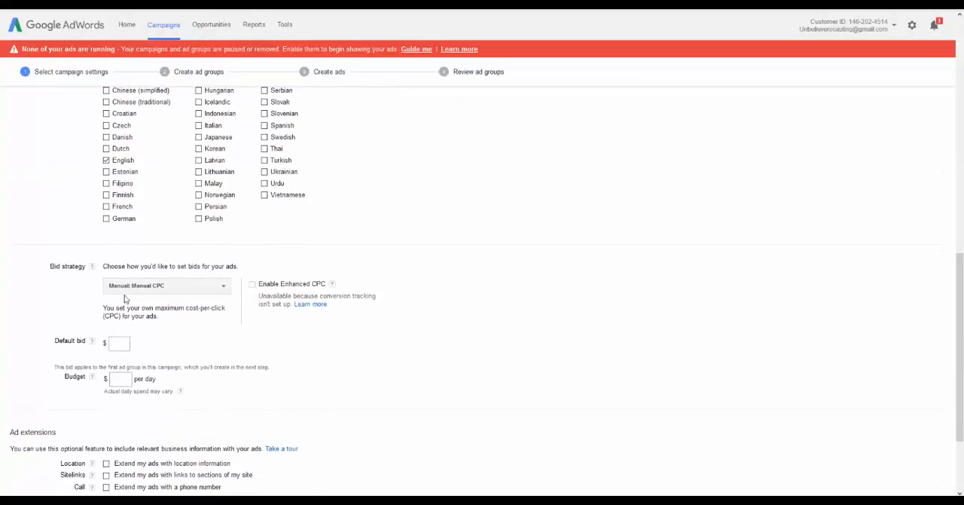
{"action": "scroll", "coordinate": [143, 279], "scroll_direction": "up", "scroll_amount": 3}
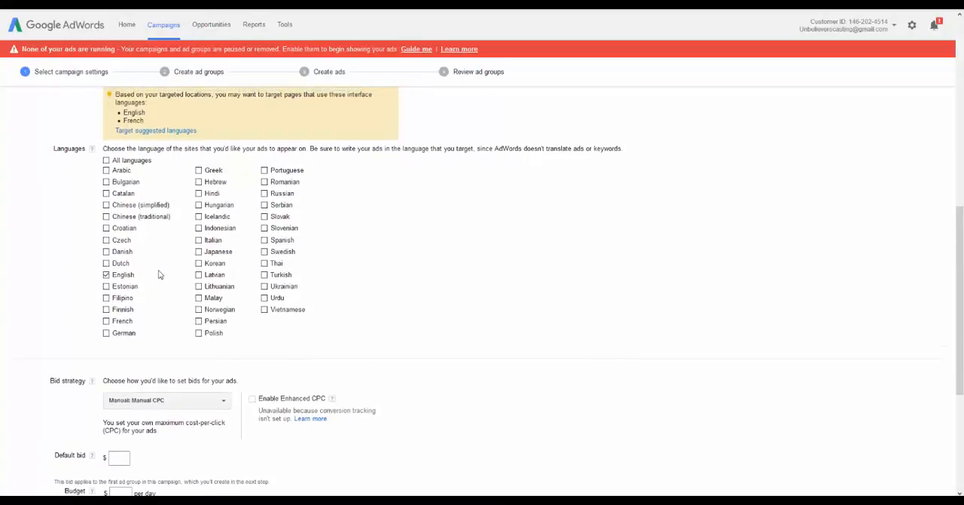
Change the campaign's bid strategy to the automated Maximize clicks option
{"action": "scroll", "coordinate": [159, 273], "scroll_direction": "down", "scroll_amount": 3}
{"action": "scroll", "coordinate": [159, 276], "scroll_direction": "down", "scroll_amount": 1}
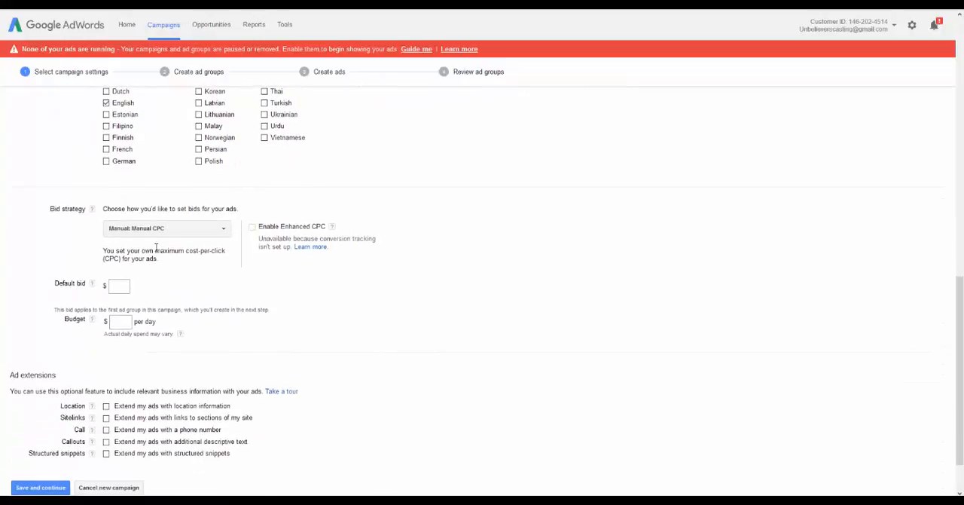
{"action": "left_click", "coordinate": [198, 232]}
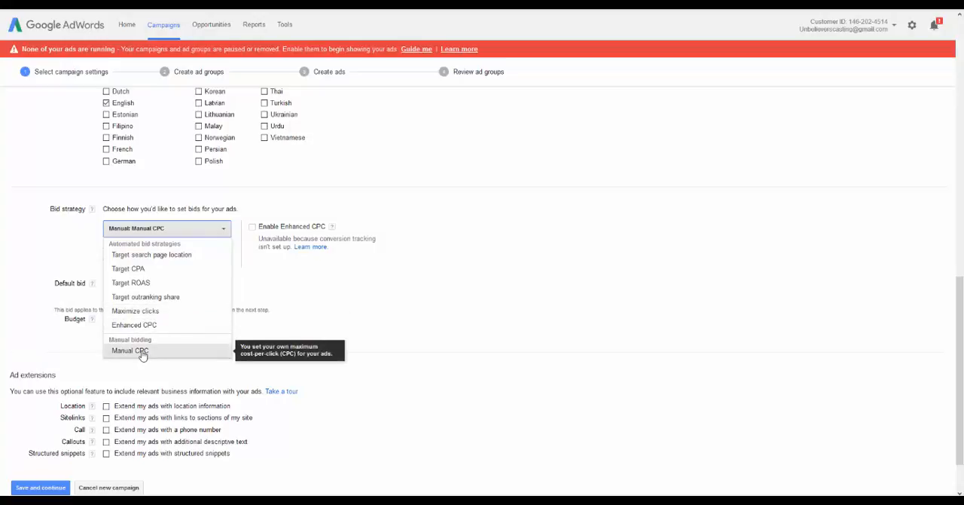
{"action": "left_click", "coordinate": [145, 313]}
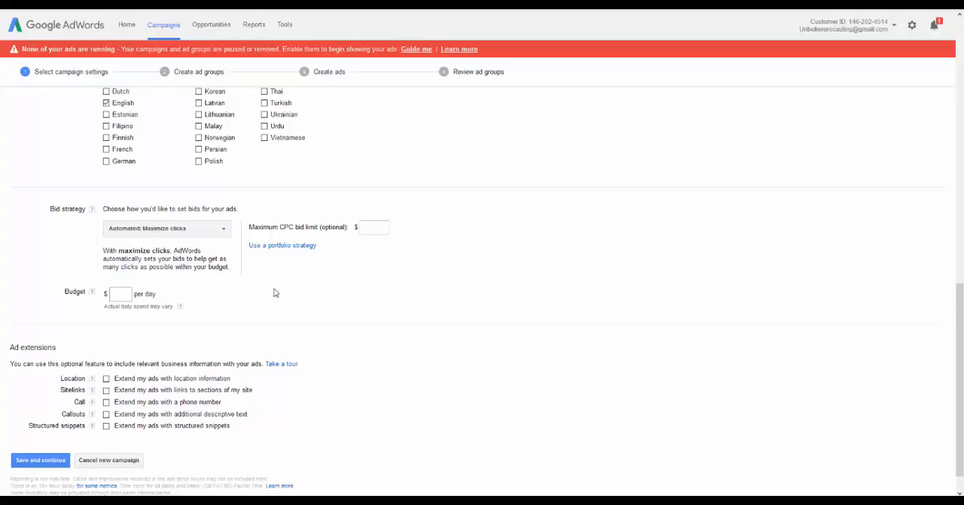
Set the optional maximum CPC bid limit to $0.38
{"action": "left_click", "coordinate": [376, 223]}
{"action": "left_click", "coordinate": [372, 224]}
{"action": "type", "text": "0.38"}
{"action": "left_click", "coordinate": [366, 197]}
Set the campaign budget to $25 per day
{"action": "left_click", "coordinate": [122, 293]}
{"action": "type", "text": "25"}
{"action": "left_click", "coordinate": [190, 294]}
Recheck the campaign settings, leave all ad extensions off, and save them to continue to ad group creation
{"action": "scroll", "coordinate": [339, 292], "scroll_direction": "down", "scroll_amount": 1}
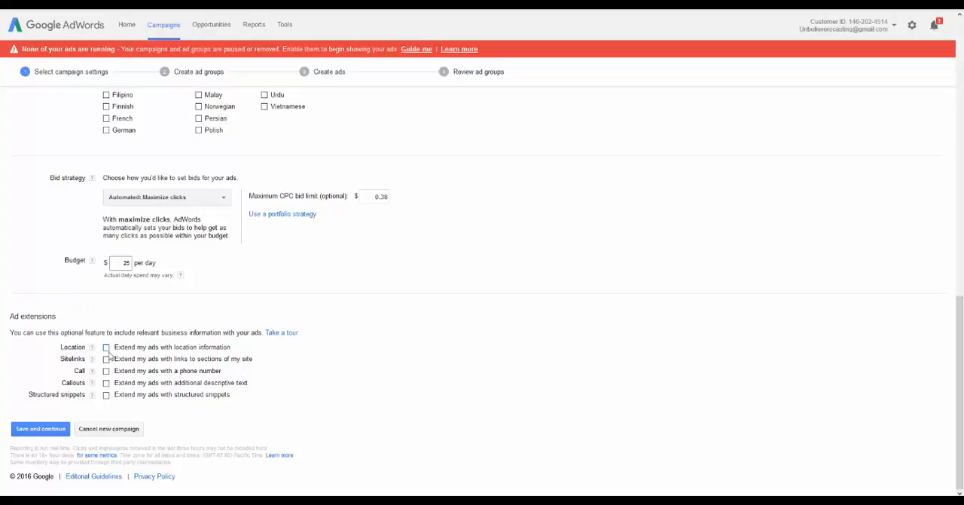
{"action": "scroll", "coordinate": [318, 309], "scroll_direction": "up", "scroll_amount": 4}
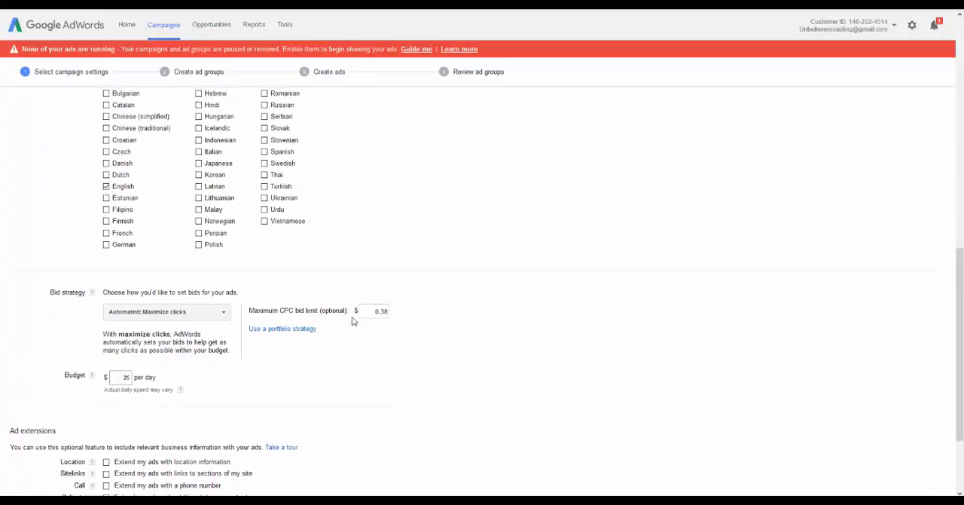
{"action": "scroll", "coordinate": [354, 323], "scroll_direction": "up", "scroll_amount": 4}
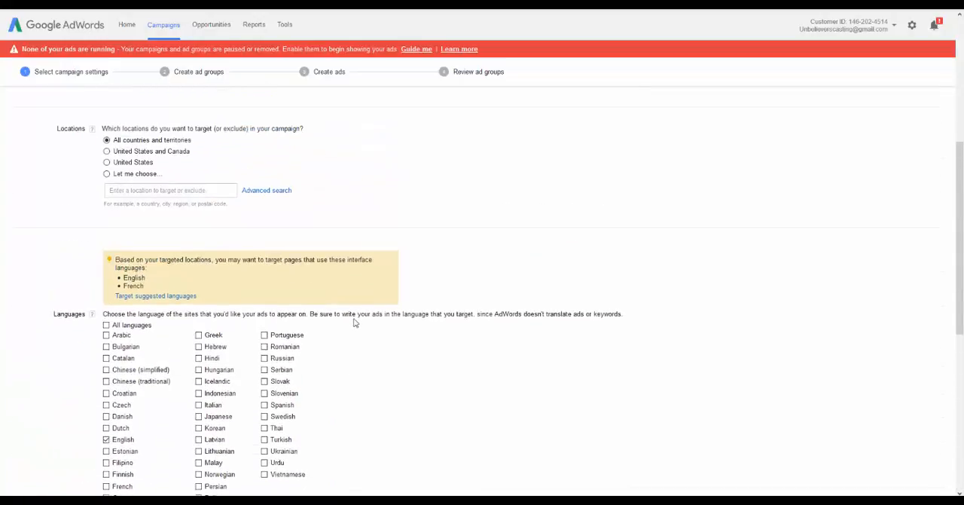
{"action": "scroll", "coordinate": [357, 326], "scroll_direction": "down", "scroll_amount": 8}
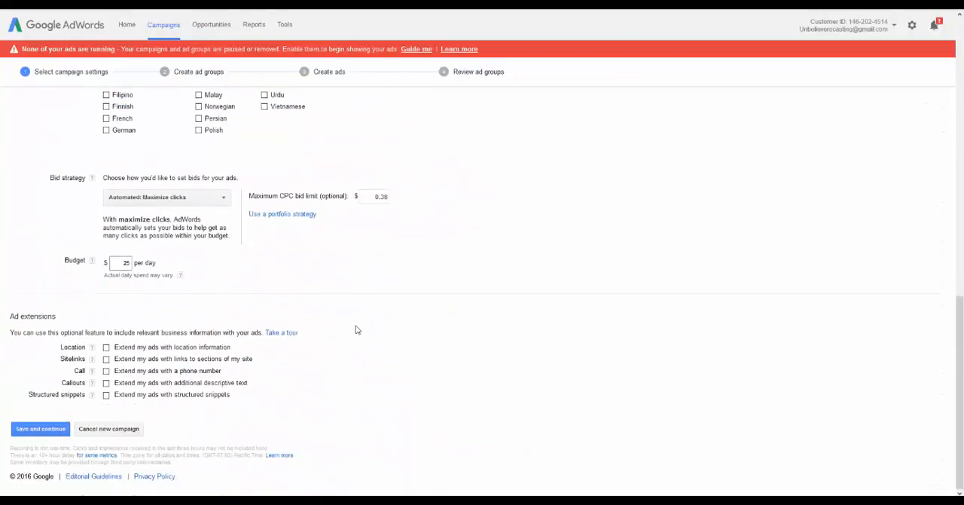
{"action": "left_click", "coordinate": [35, 429]}
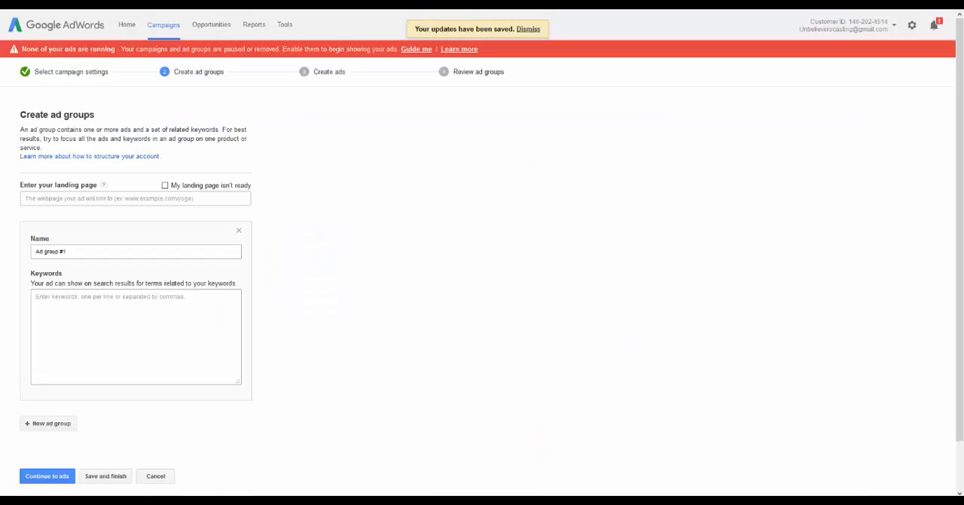
{"action": "left_click", "coordinate": [51, 198]}
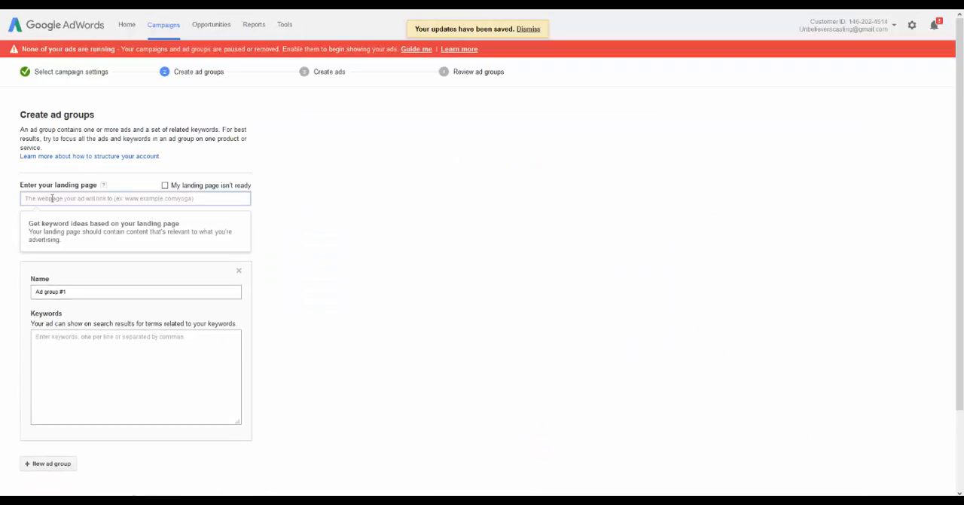
{"action": "type", "text": "http://www.destroytonsilstones.com/"}
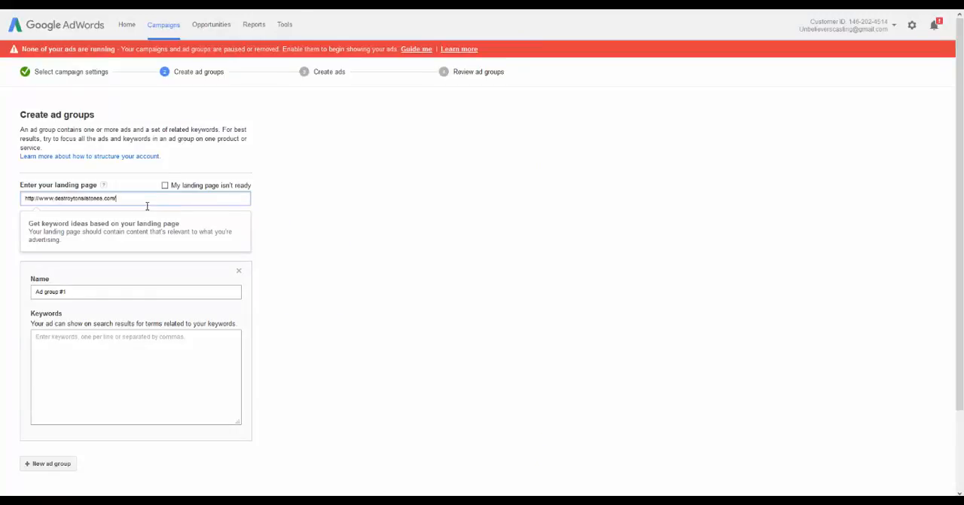
{"action": "key", "text": "BackSpace"}
{"action": "left_click", "coordinate": [413, 224]}
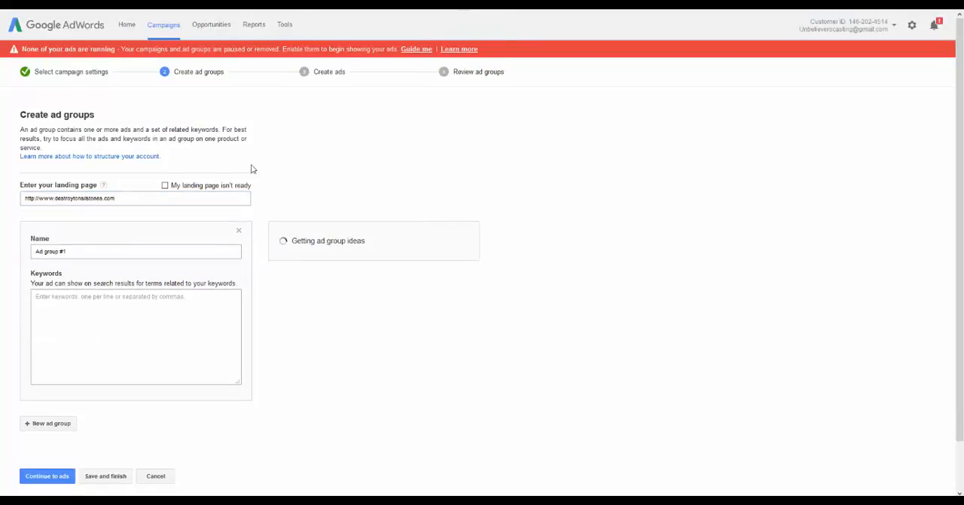
Replace the first ad group's default name with Tonsil Stones
{"action": "left_click", "coordinate": [81, 252]}
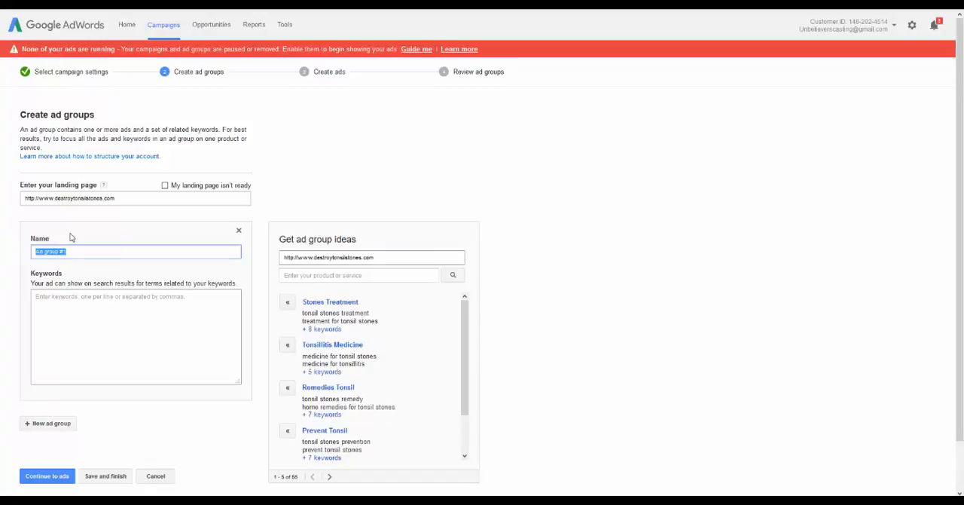
{"action": "type", "text": "Tonsil"}
{"action": "key", "text": "BackSpace"}
{"action": "key", "text": "BackSpace"}
{"action": "key", "text": "BackSpace"}
{"action": "key", "text": "BackSpace"}
{"action": "key", "text": "BackSpace"}
{"action": "key", "text": "BackSpace"}
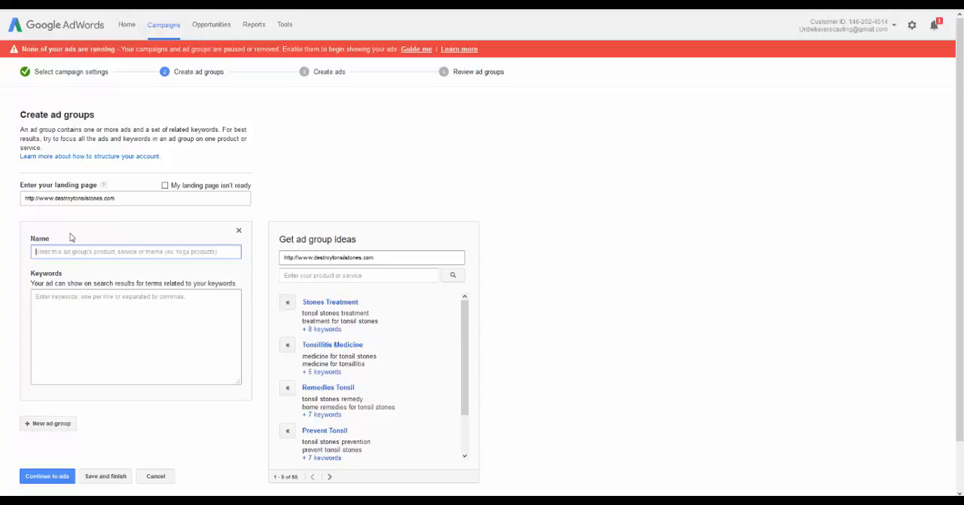
{"action": "left_click", "coordinate": [443, 128]}
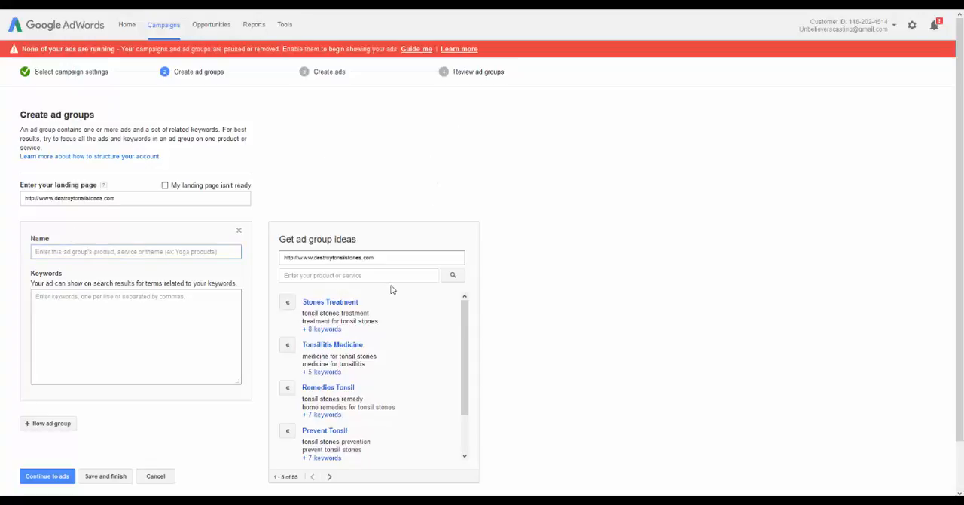
{"action": "scroll", "coordinate": [392, 291], "scroll_direction": "down", "scroll_amount": 1}
{"action": "scroll", "coordinate": [392, 290], "scroll_direction": "down", "scroll_amount": 1}
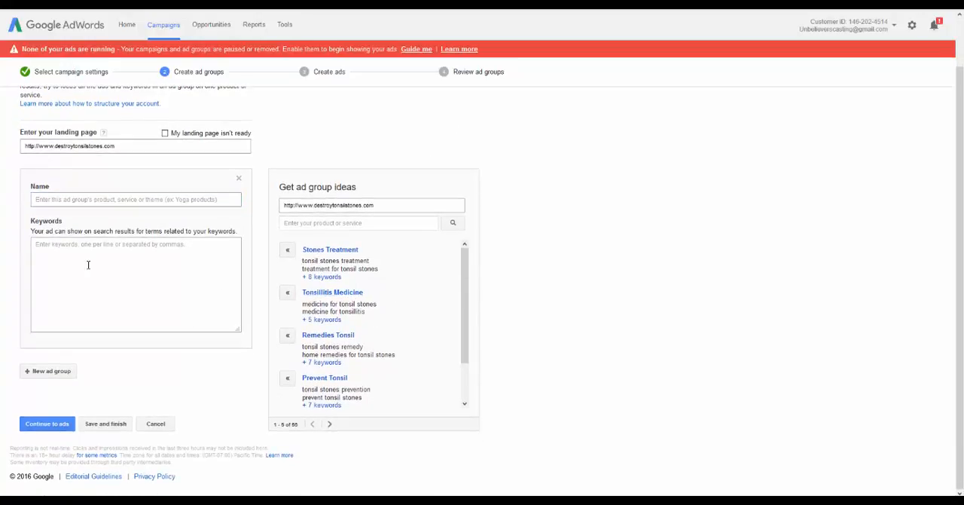
{"action": "scroll", "coordinate": [93, 209], "scroll_direction": "up", "scroll_amount": 2}
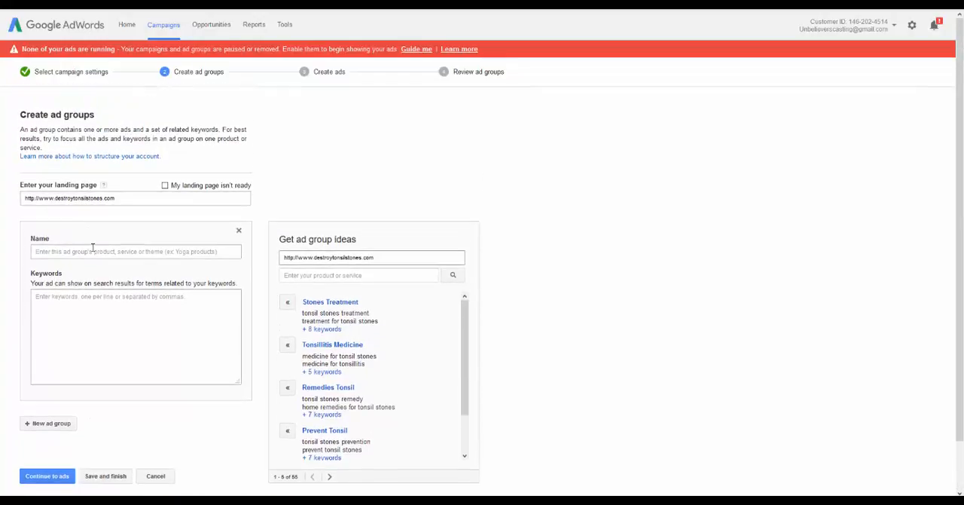
{"action": "left_click", "coordinate": [93, 248]}
{"action": "type", "text": "Tonsil"}
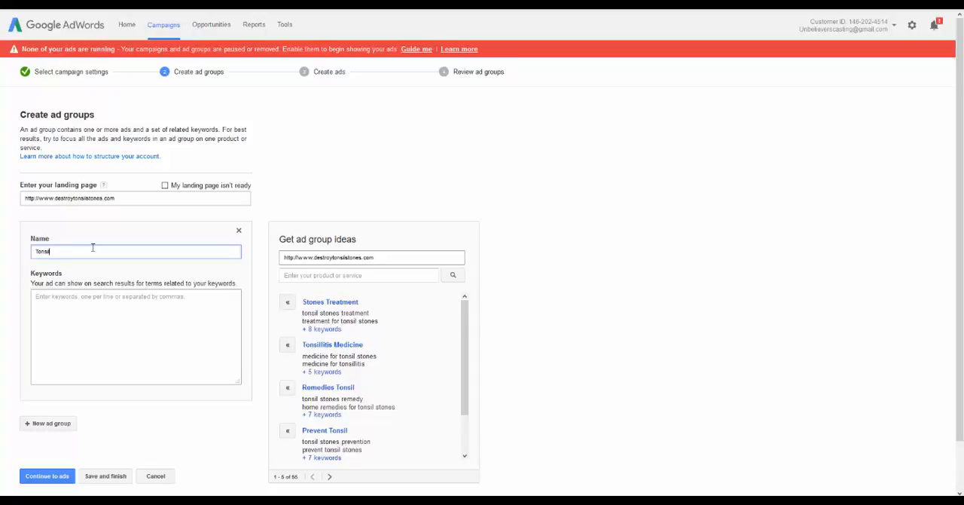
{"action": "type", "text": "l Stones"}
{"action": "key", "text": "Tab"}
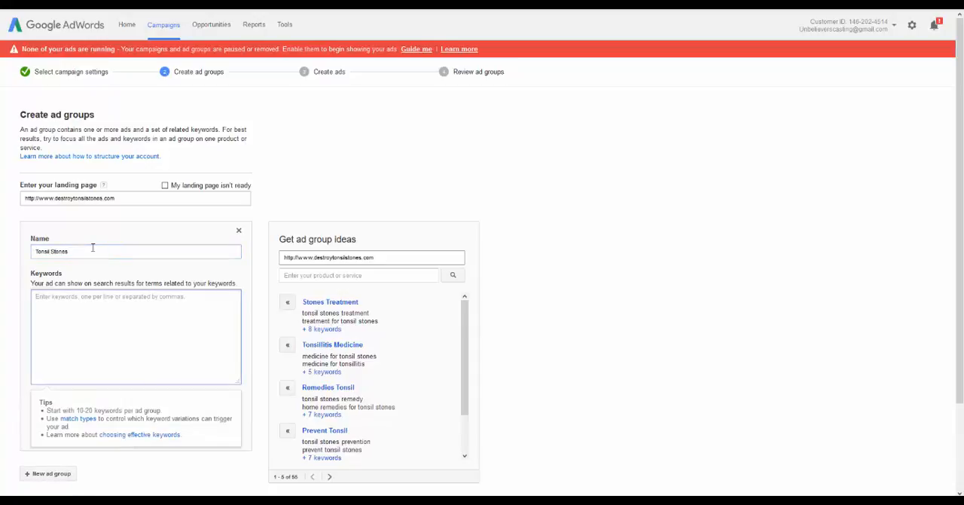
Enter the keywords "tonsil stones" and "remove tonsil stones" on separate lines for the Tonsil Stones ad group
{"action": "scroll", "coordinate": [131, 224], "scroll_direction": "down", "scroll_amount": 1}
{"action": "scroll", "coordinate": [132, 224], "scroll_direction": "down", "scroll_amount": 1}
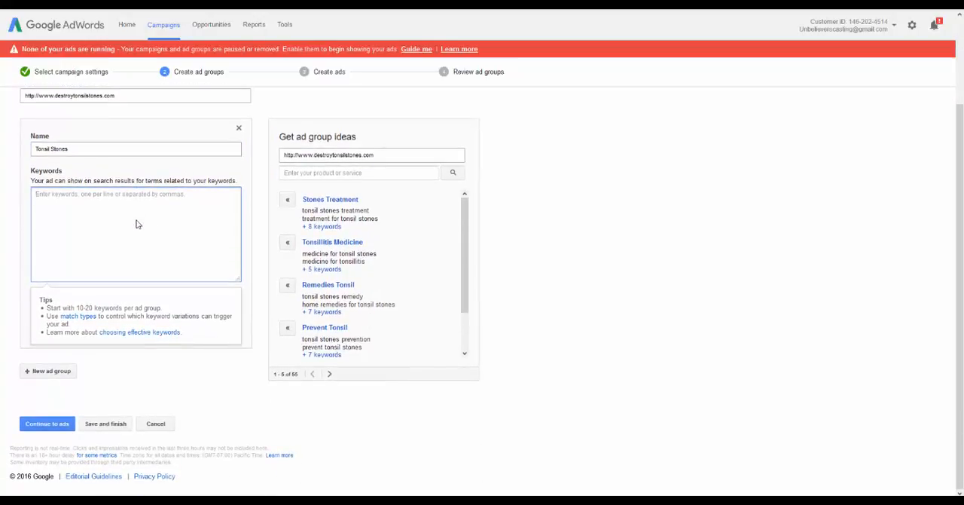
{"action": "type", "text": "tonsil sto"}
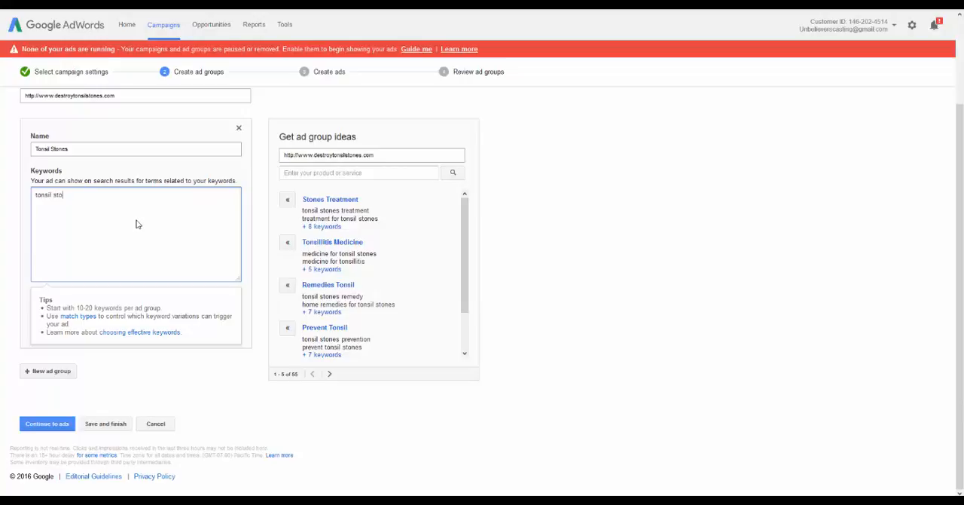
{"action": "type", "text": "nes"}
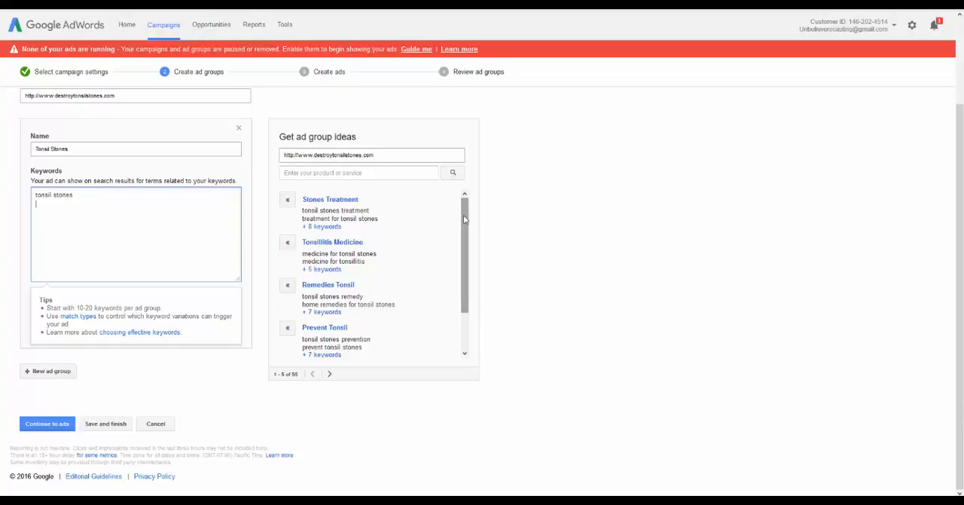
{"action": "left_click_drag", "start_coordinate": [465, 222], "coordinate": [458, 252]}
{"action": "left_click", "coordinate": [65, 200]}
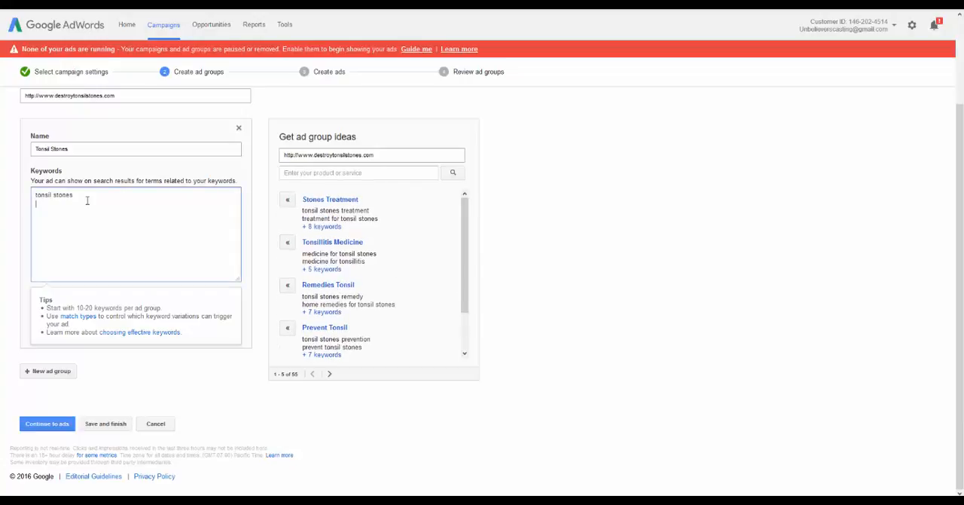
{"action": "type", "text": "remove tonsil stones"}
Open the Stones Treatment ad group idea and add it to the campaign with all its suggested keywords
{"action": "left_click", "coordinate": [322, 226]}
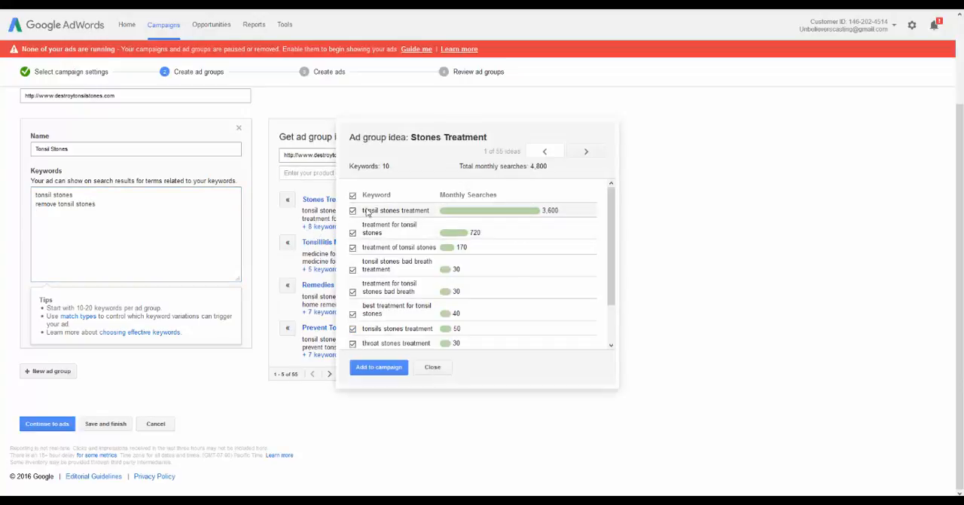
{"action": "left_click", "coordinate": [375, 371]}
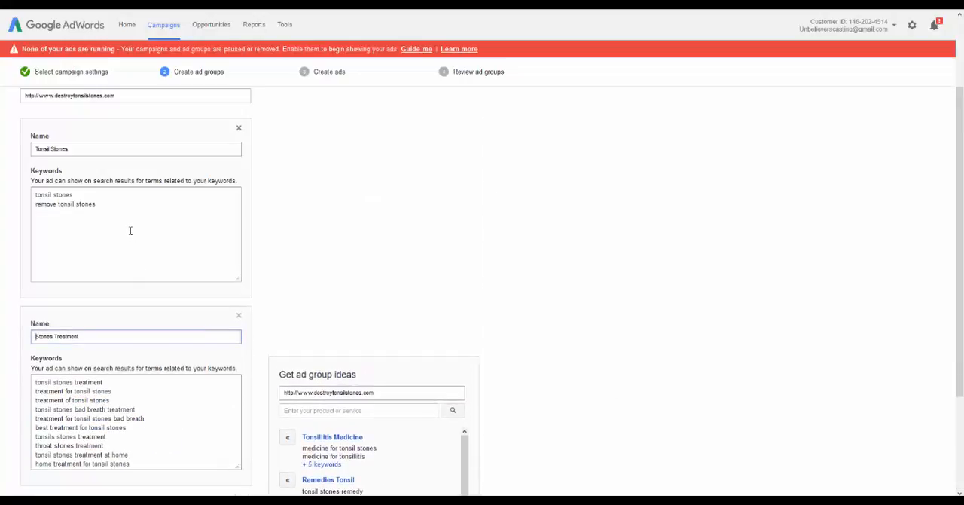
{"action": "scroll", "coordinate": [126, 224], "scroll_direction": "down", "scroll_amount": 3}
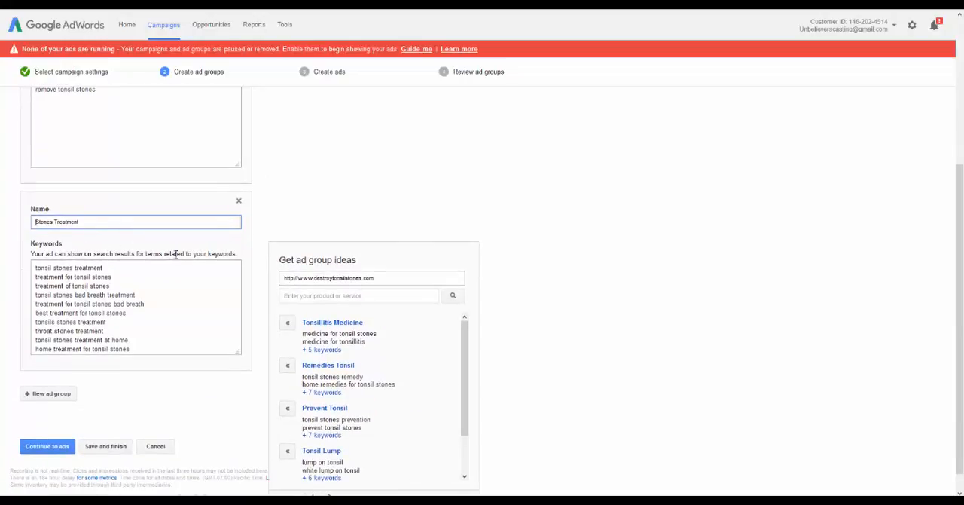
{"action": "scroll", "coordinate": [441, 243], "scroll_direction": "up", "scroll_amount": 3}
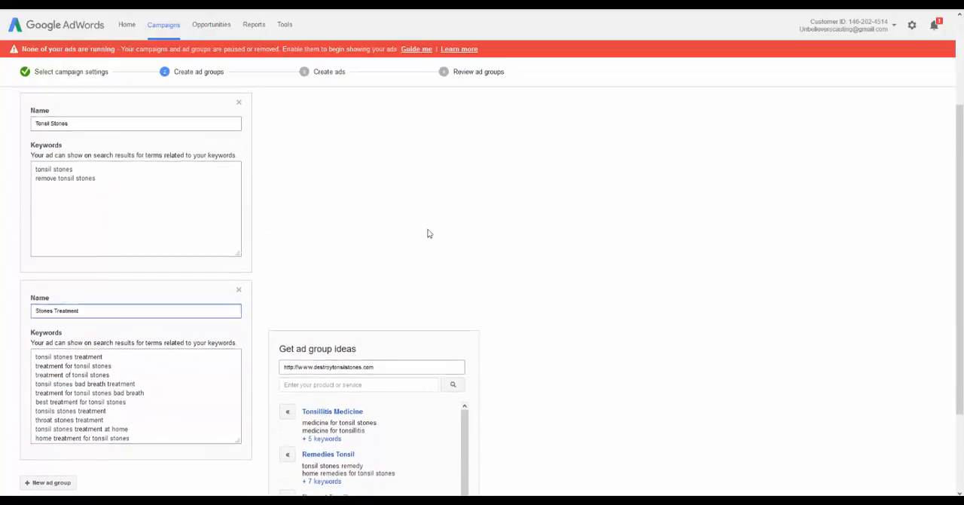
Add the keyword "natural tonsil stone treatment" to the Tonsil Stones ad group, keeping its keywords without quotation marks
{"action": "left_click", "coordinate": [109, 177]}
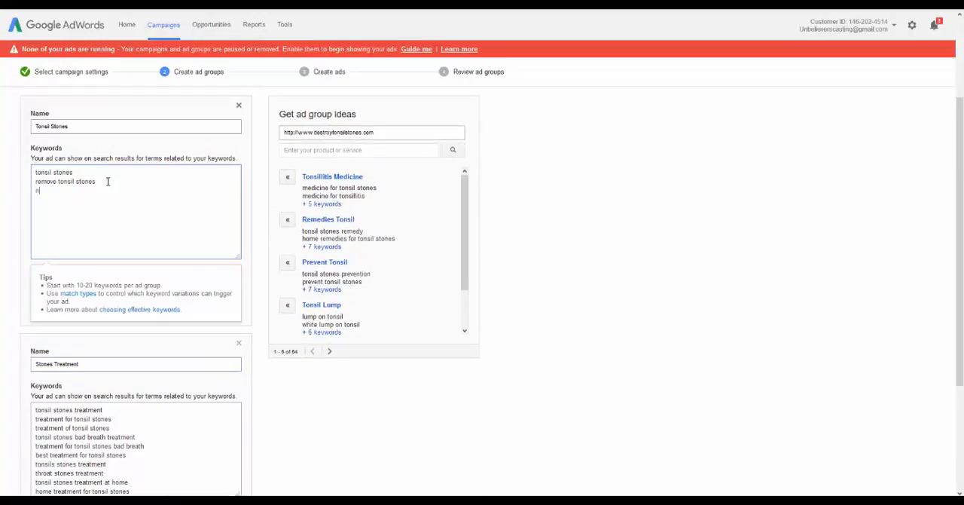
{"action": "type", "text": "natural tonsil ston"}
{"action": "type", "text": "e treatmen"}
{"action": "type", "text": "\""}
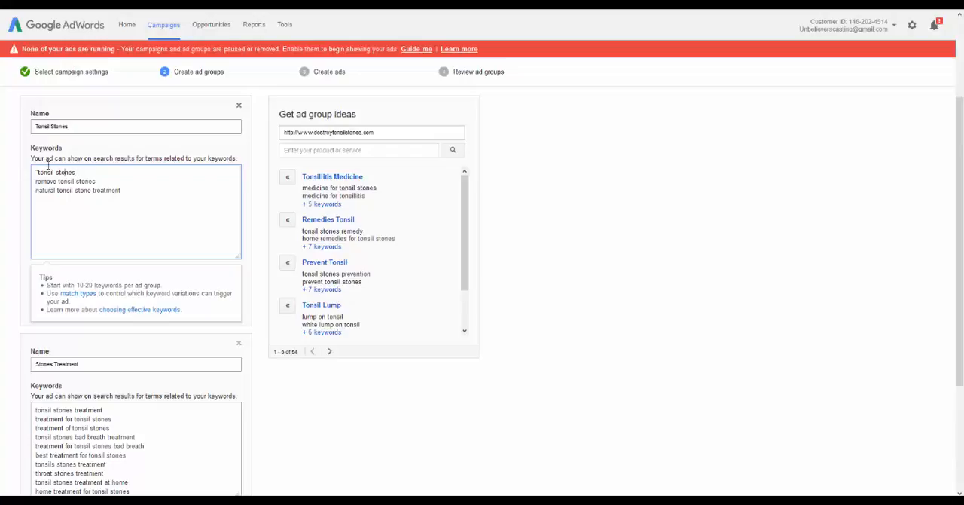
{"action": "key", "text": "BackSpace"}
Add the Remedies Tonsil ad group idea to the campaign with all its suggested keywords
{"action": "scroll", "coordinate": [181, 210], "scroll_direction": "down", "scroll_amount": 1}
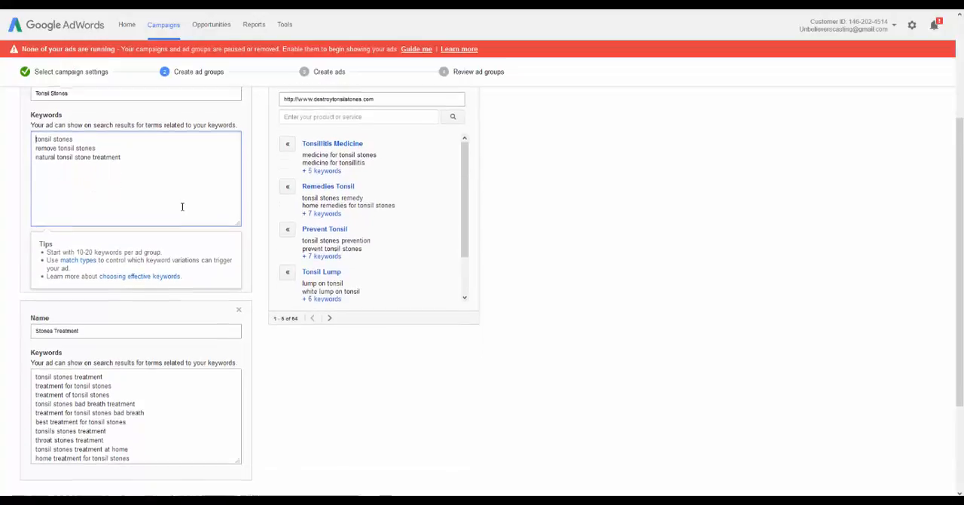
{"action": "scroll", "coordinate": [181, 209], "scroll_direction": "down", "scroll_amount": 1}
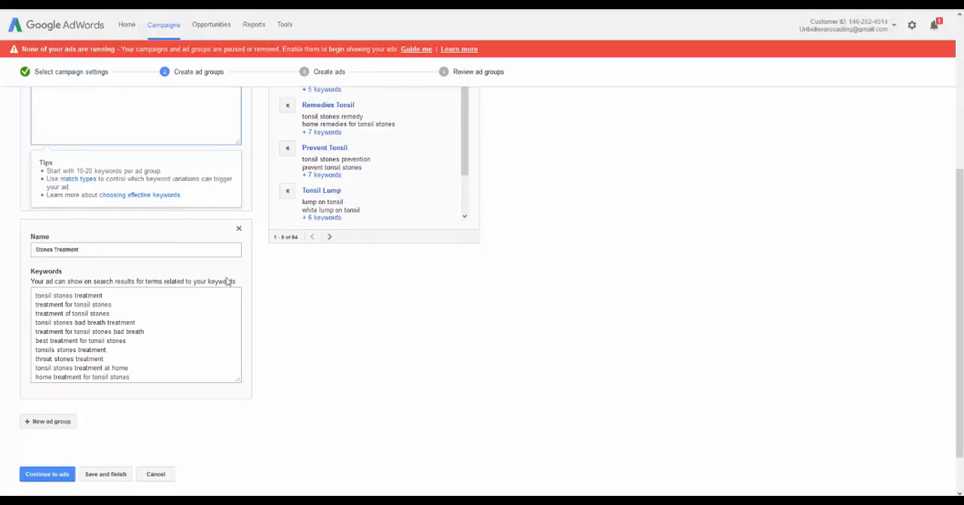
{"action": "scroll", "coordinate": [231, 279], "scroll_direction": "up", "scroll_amount": 2}
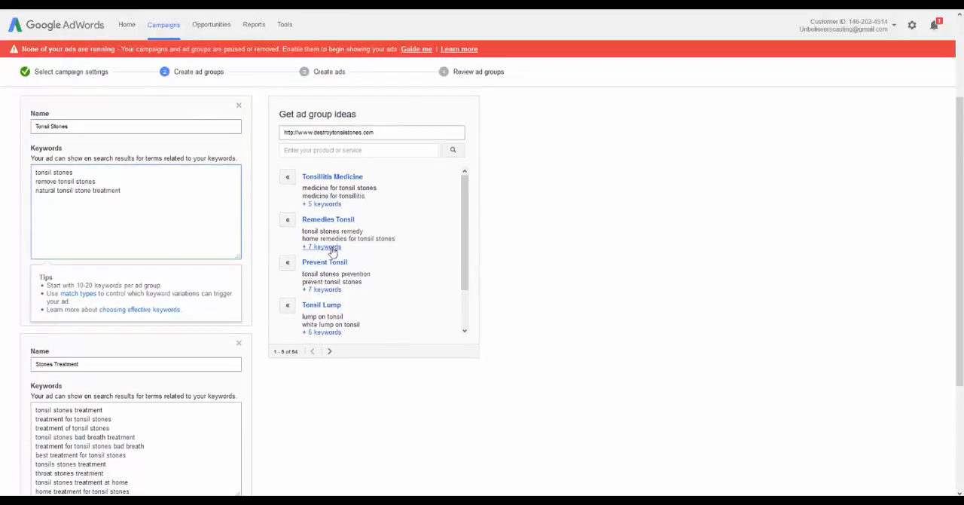
{"action": "left_click", "coordinate": [329, 249]}
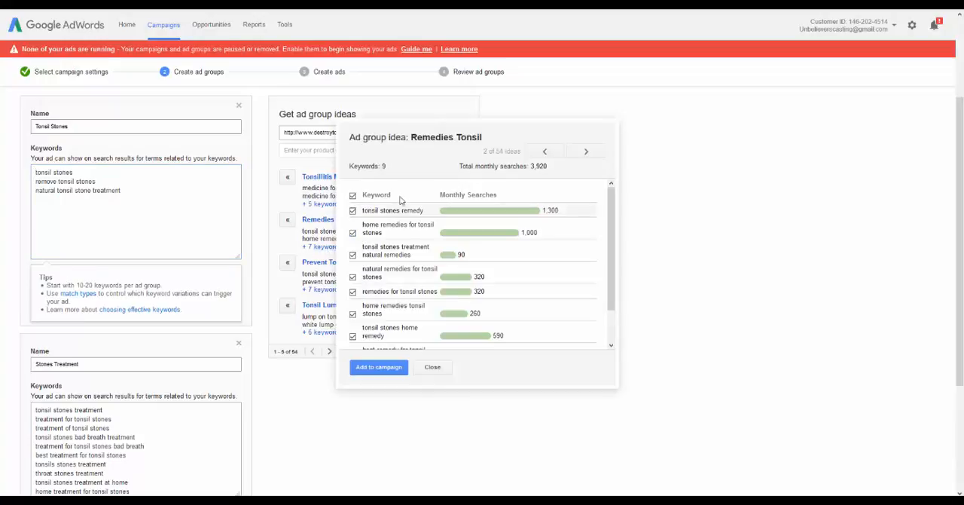
{"action": "left_click", "coordinate": [379, 367]}
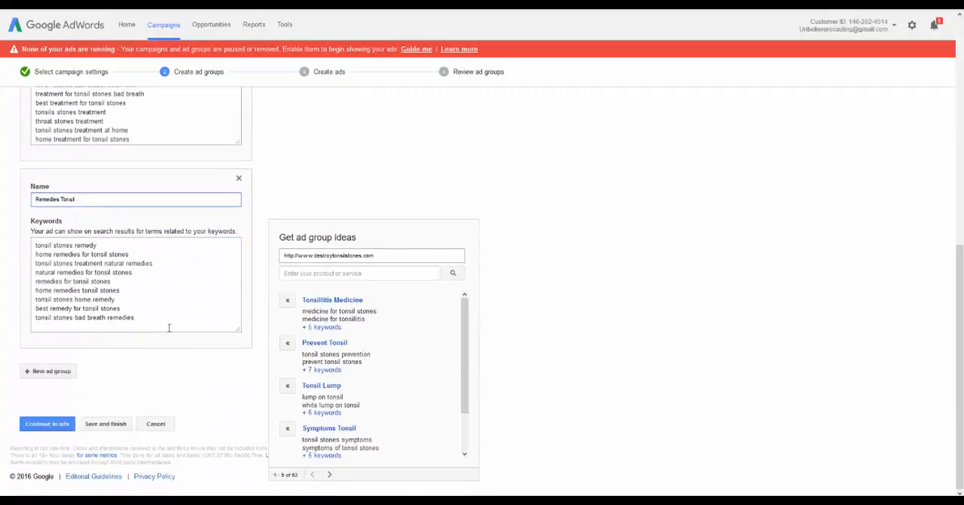
Add the Prevent Tonsil and Tonsil Lump ad group ideas to the campaign with all their keywords
{"action": "left_click", "coordinate": [327, 370]}
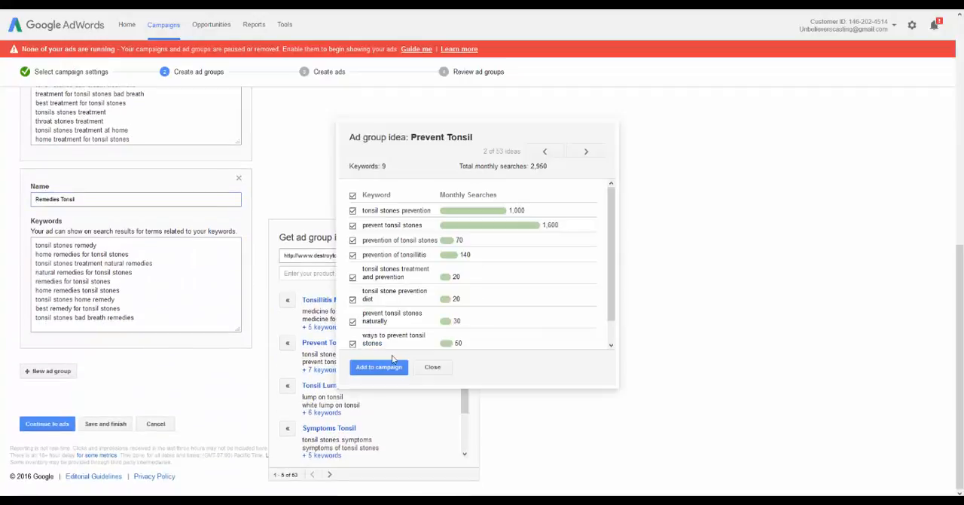
{"action": "left_click", "coordinate": [379, 367]}
{"action": "scroll", "coordinate": [376, 352], "scroll_direction": "down", "scroll_amount": 2}
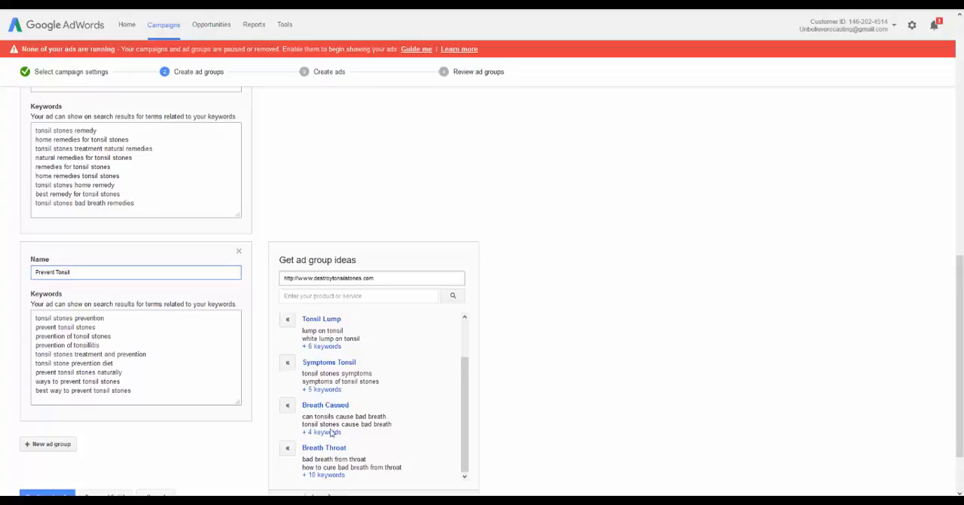
{"action": "scroll", "coordinate": [349, 416], "scroll_direction": "up", "scroll_amount": 1}
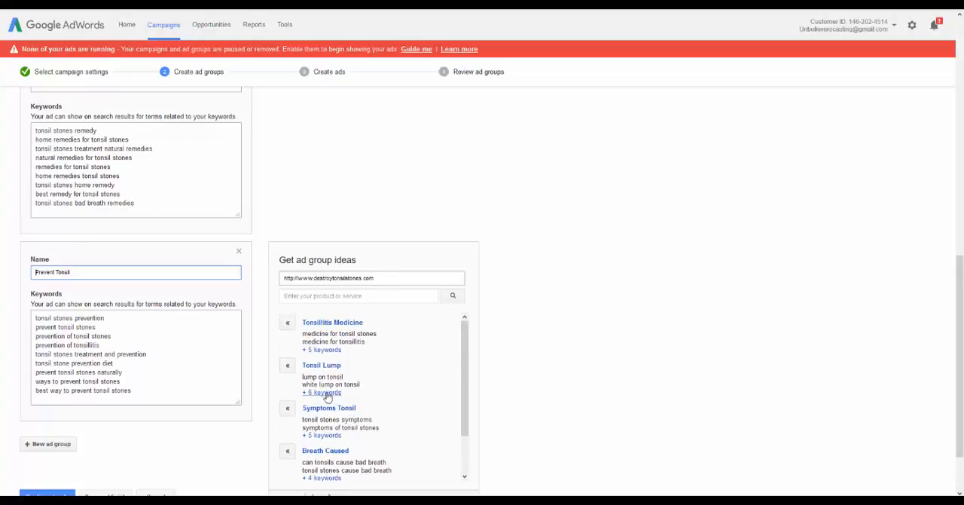
{"action": "left_click", "coordinate": [322, 392]}
{"action": "left_click", "coordinate": [362, 369]}
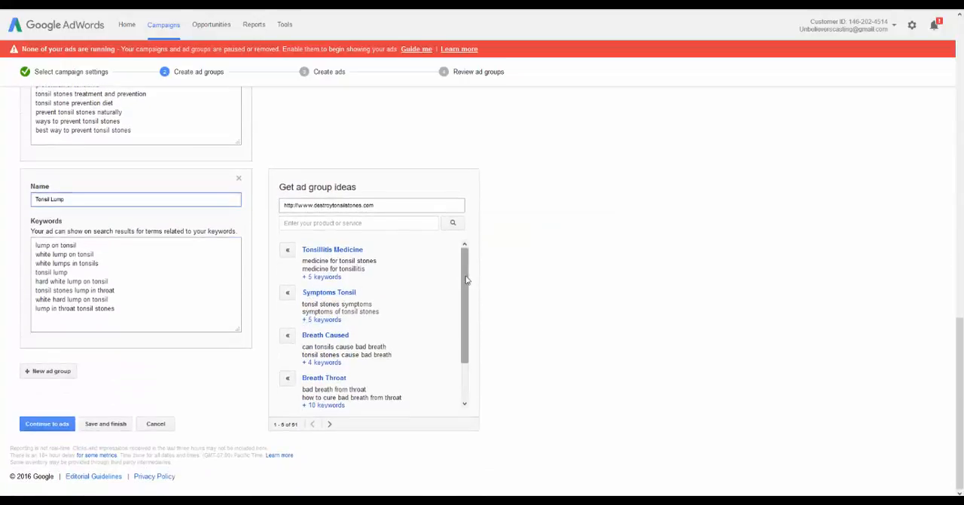
Add the Tonsillitis Medicine and Symptoms Tonsil ad group ideas to the campaign with all their keywords
{"action": "left_click_drag", "start_coordinate": [465, 277], "coordinate": [444, 275]}
{"action": "left_click", "coordinate": [324, 278]}
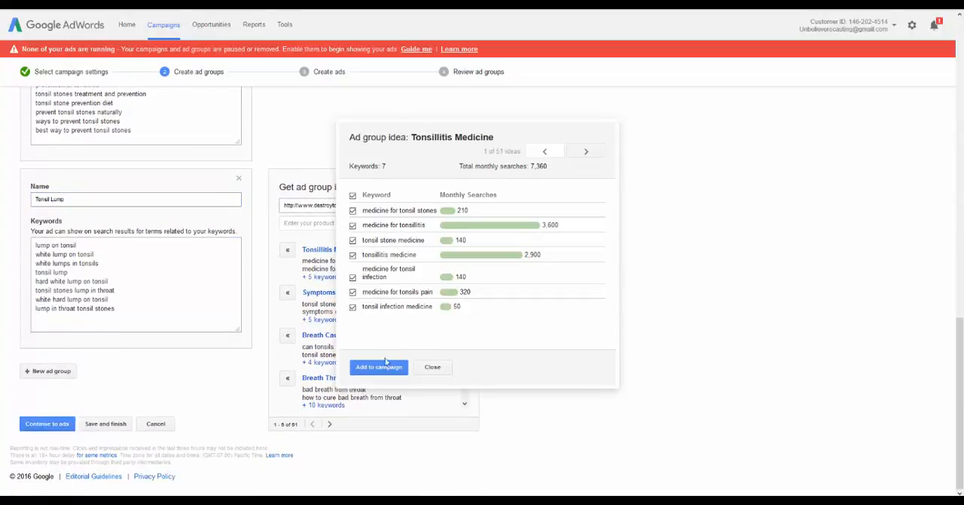
{"action": "left_click", "coordinate": [382, 369]}
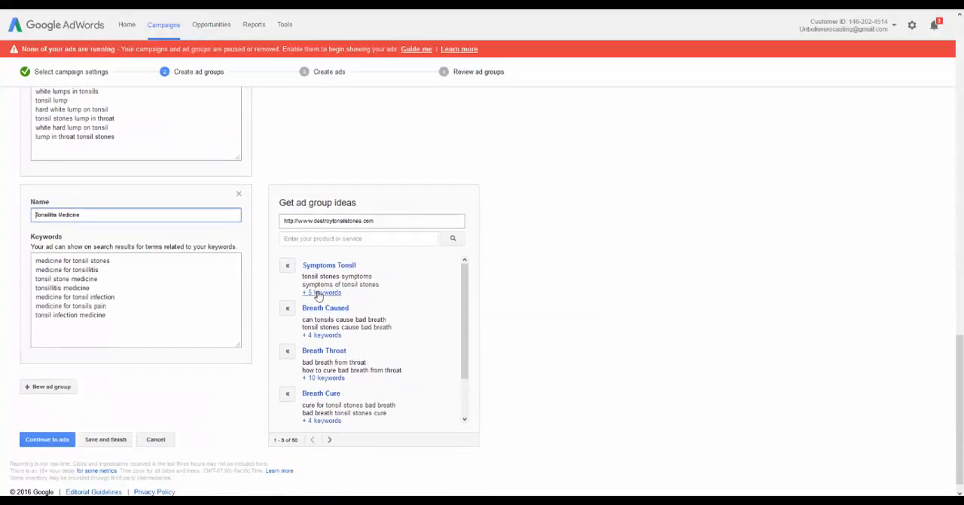
{"action": "left_click", "coordinate": [319, 292]}
{"action": "left_click", "coordinate": [379, 367]}
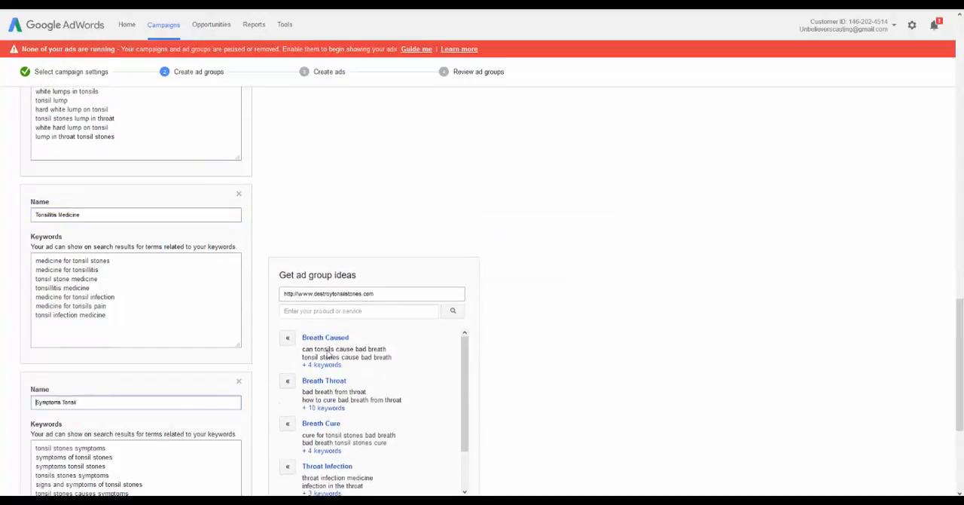
Recheck the ad groups and their keywords, and continue to ad creation
{"action": "scroll", "coordinate": [323, 338], "scroll_direction": "up", "scroll_amount": 10}
{"action": "scroll", "coordinate": [286, 296], "scroll_direction": "up", "scroll_amount": 5}
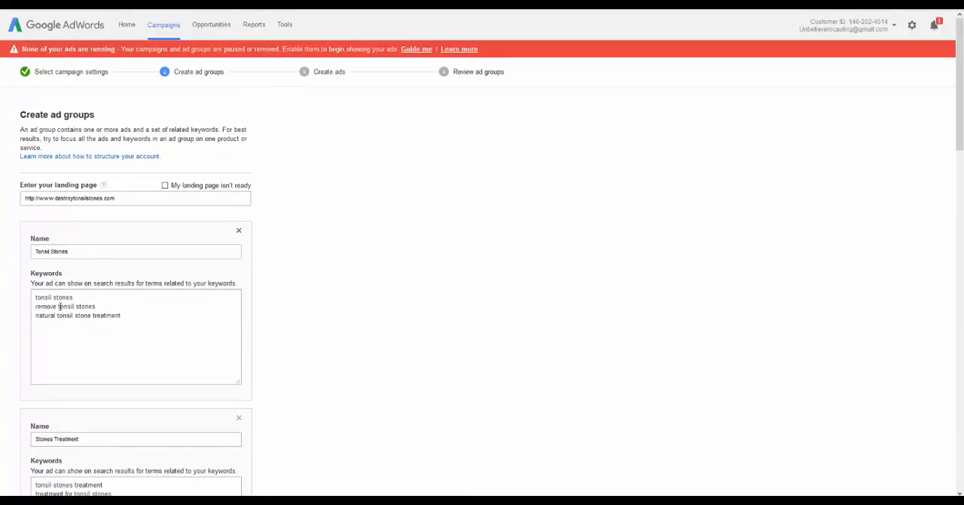
{"action": "left_click", "coordinate": [174, 314]}
{"action": "scroll", "coordinate": [182, 308], "scroll_direction": "down", "scroll_amount": 20}
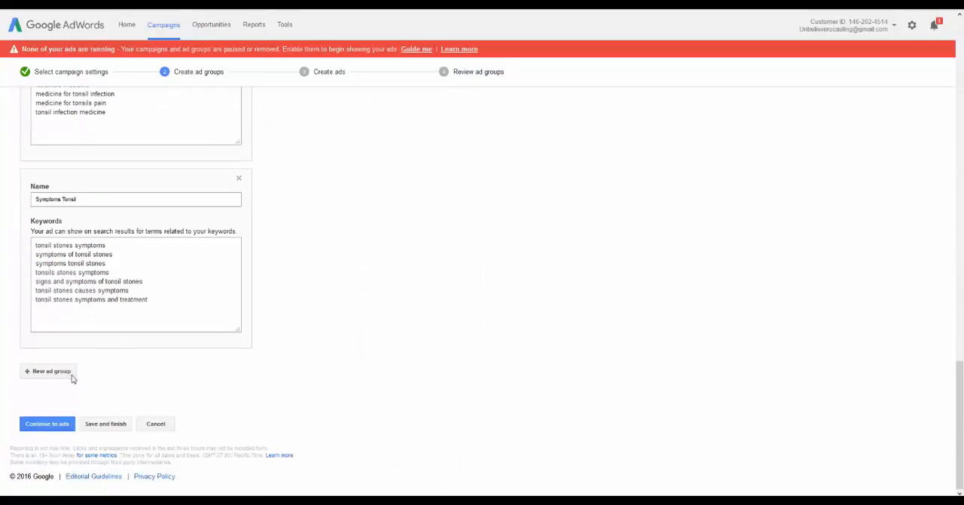
{"action": "left_click", "coordinate": [46, 424]}
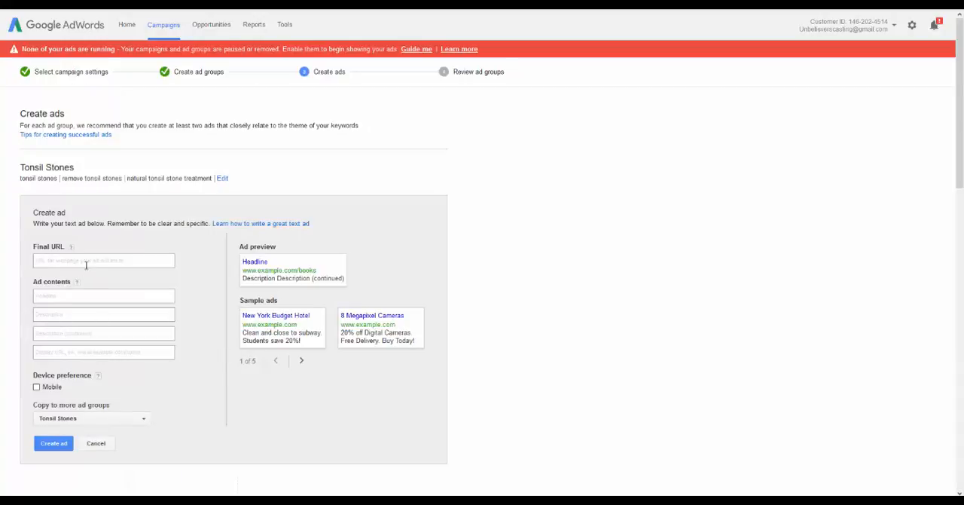
Look over the ad creation page and the list of ad groups that need ads
{"action": "scroll", "coordinate": [119, 215], "scroll_direction": "down", "scroll_amount": 2}
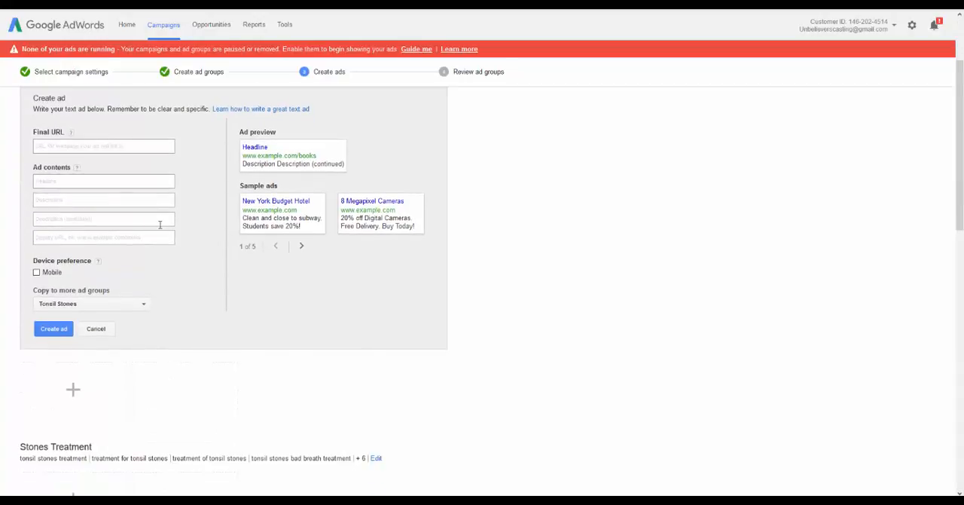
{"action": "scroll", "coordinate": [160, 224], "scroll_direction": "up", "scroll_amount": 2}
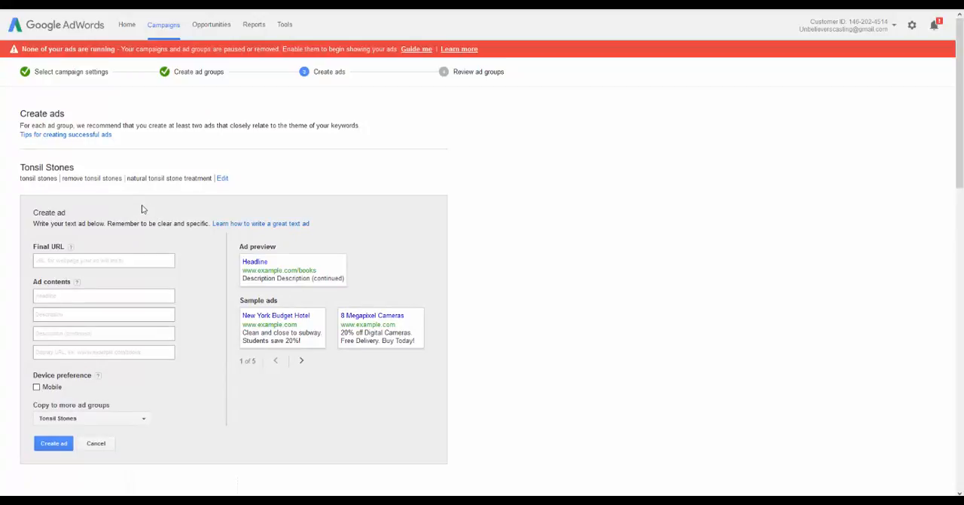
{"action": "scroll", "coordinate": [109, 256], "scroll_direction": "down", "scroll_amount": 5}
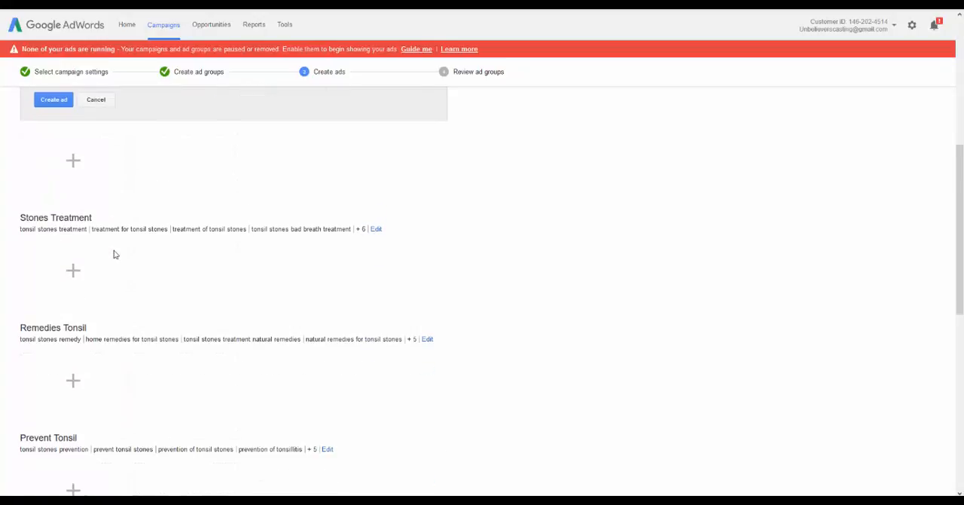
{"action": "scroll", "coordinate": [118, 249], "scroll_direction": "down", "scroll_amount": 4}
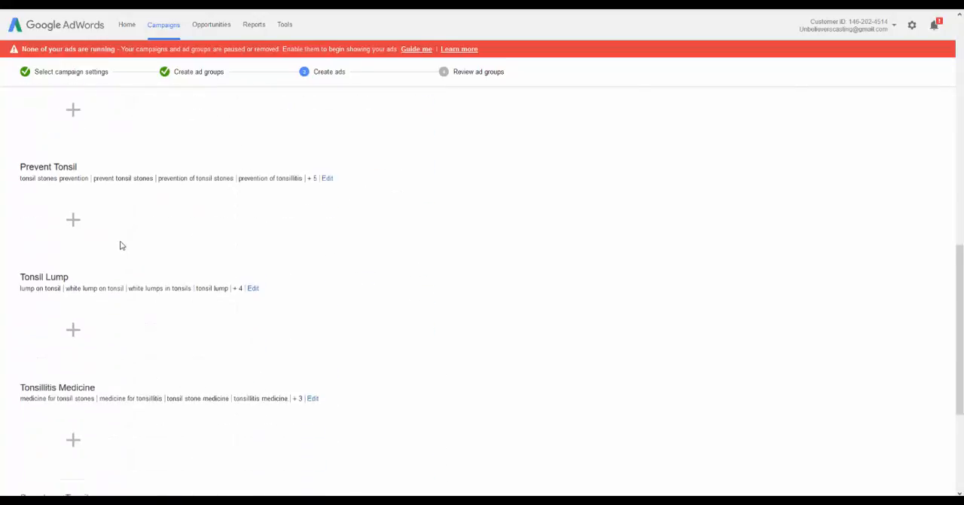
{"action": "scroll", "coordinate": [120, 248], "scroll_direction": "down", "scroll_amount": 3}
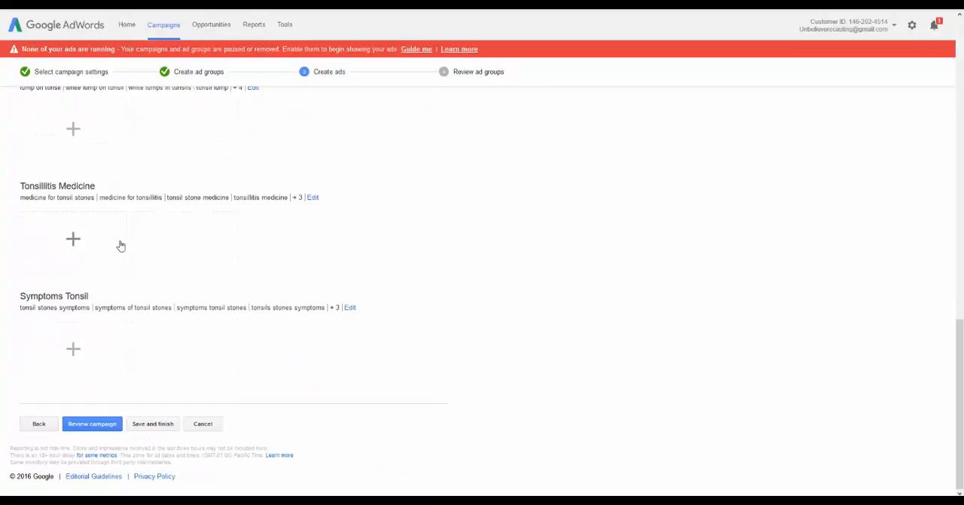
{"action": "scroll", "coordinate": [124, 254], "scroll_direction": "up", "scroll_amount": 7}
{"action": "scroll", "coordinate": [120, 258], "scroll_direction": "up", "scroll_amount": 4}
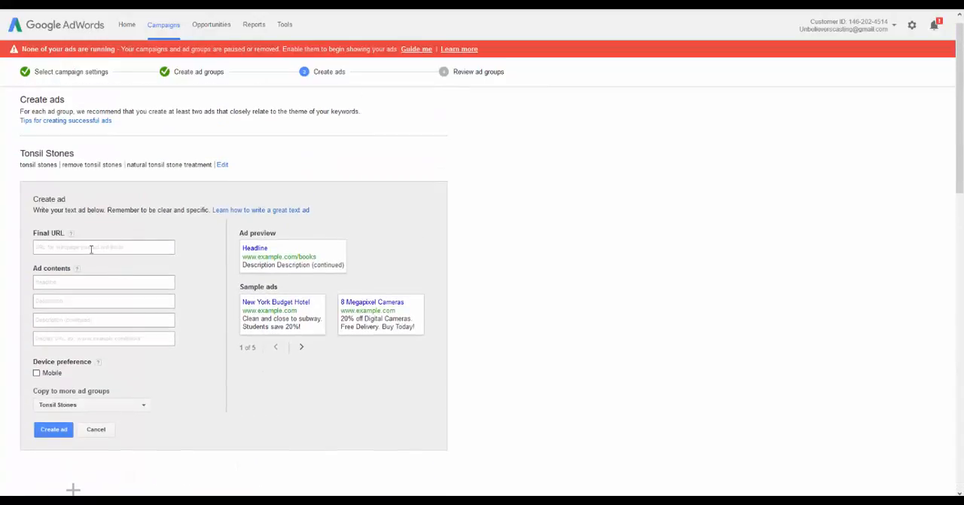
{"action": "left_click", "coordinate": [90, 247]}
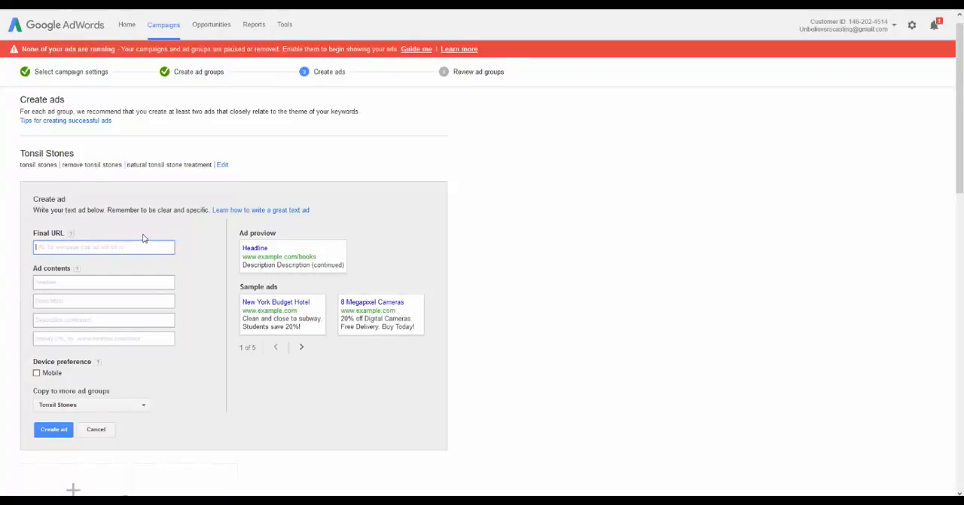
{"action": "type", "text": "http://www.destroytonsilstones.com/"}
{"action": "key", "text": "BackSpace"}
{"action": "key", "text": "Tab"}
{"action": "key", "text": "Tab"}
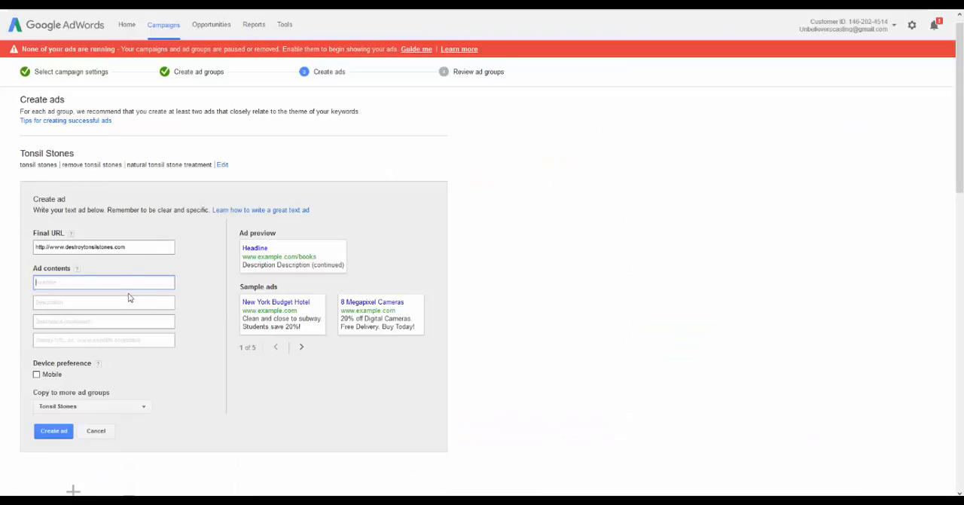
Try "Tonsil Stones Information" as the headline of the Tonsil Stones ad
{"action": "type", "text": "Tonsil Stones In"}
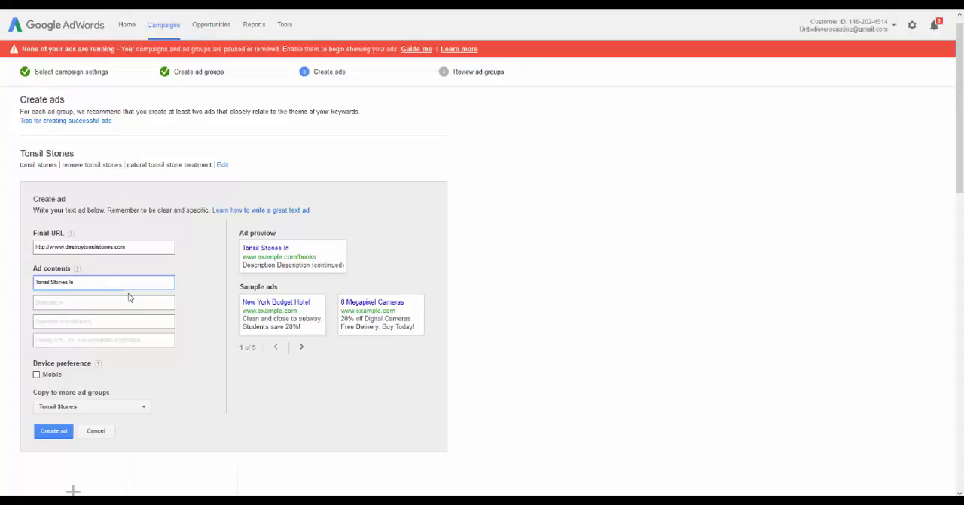
{"action": "type", "text": "formation"}
{"action": "key", "text": "Tab"}
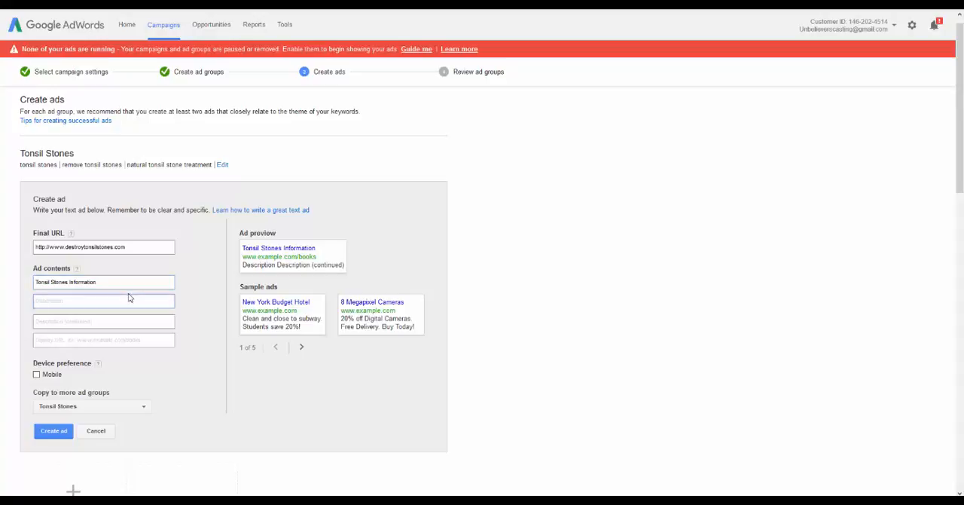
{"action": "type", "text": "Using"}
{"action": "key", "text": "BackSpace"}
{"action": "key", "text": "BackSpace"}
{"action": "key", "text": "BackSpace"}
{"action": "key", "text": "BackSpace"}
{"action": "key", "text": "BackSpace"}
Try a headline starting with "Important Tonsil Stones" instead, and clear it from the field
{"action": "left_click_drag", "start_coordinate": [119, 283], "coordinate": [34, 280]}
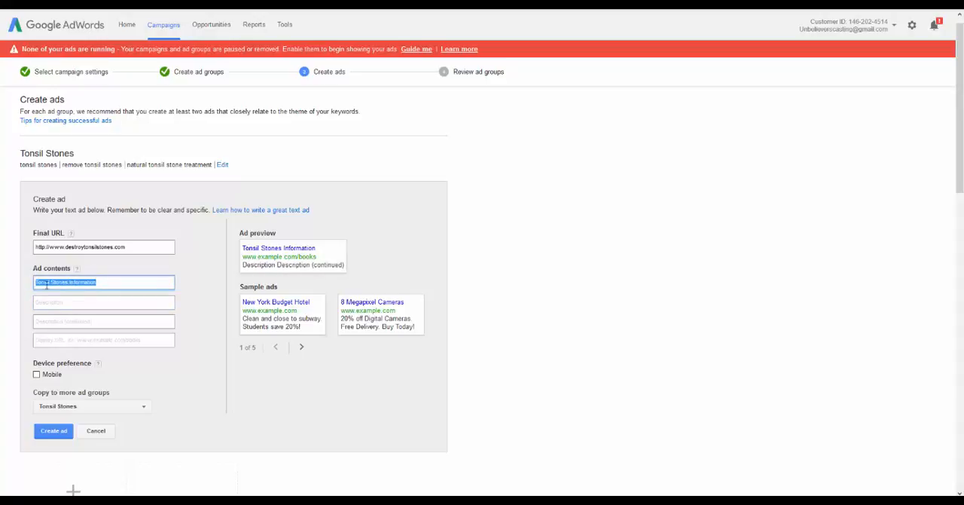
{"action": "key", "text": "BackSpace"}
{"action": "type", "text": "Important To"}
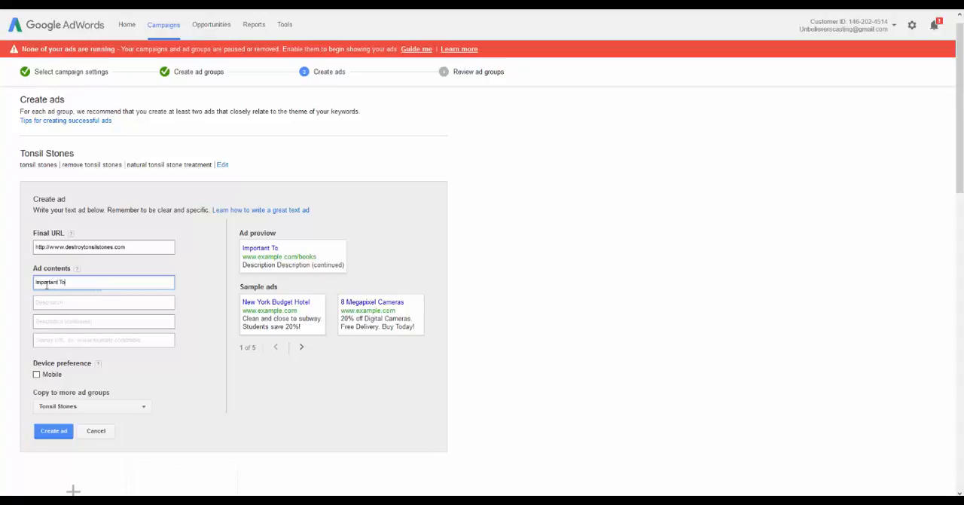
{"action": "type", "text": "nsi"}
{"action": "key", "text": "BackSpace"}
{"action": "type", "text": "sil Stones Info"}
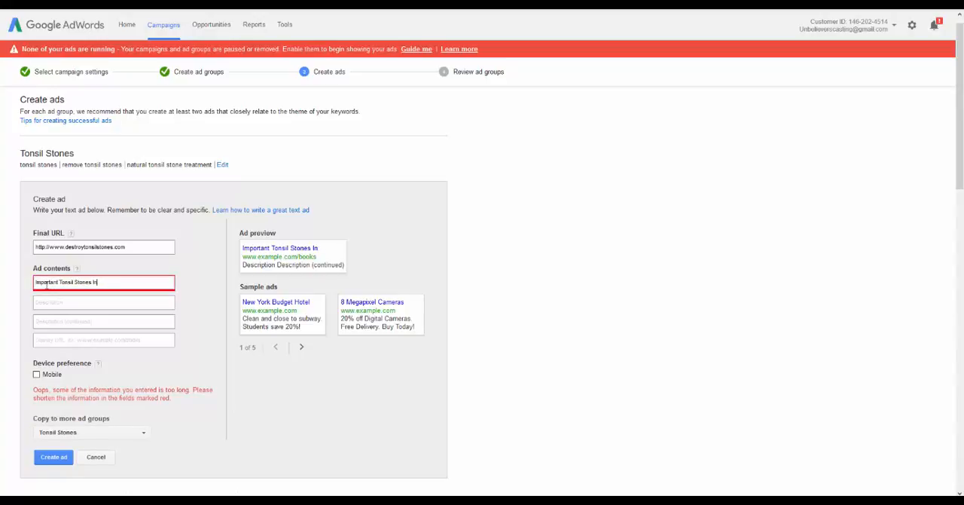
{"action": "key", "text": "BackSpace"}
{"action": "key", "text": "BackSpace"}
{"action": "key", "text": "BackSpace"}
{"action": "key", "text": "BackSpace"}
{"action": "key", "text": "BackSpace"}
{"action": "key", "text": "BackSpace"}
{"action": "key", "text": "BackSpace"}
{"action": "key", "text": "BackSpace"}
{"action": "key", "text": "BackSpace"}
{"action": "key", "text": "BackSpace"}
{"action": "key", "text": "BackSpace"}
{"action": "key", "text": "BackSpace"}
{"action": "key", "text": "BackSpace"}
{"action": "key", "text": "BackSpace"}
{"action": "key", "text": "BackSpace"}
{"action": "key", "text": "BackSpace"}
{"action": "key", "text": "BackSpace"}
{"action": "key", "text": "BackSpace"}
{"action": "key", "text": "BackSpace"}
{"action": "key", "text": "BackSpace"}
Enter "Tonsil Stones Cure" as the ad's headline
{"action": "type", "text": "Ton"}
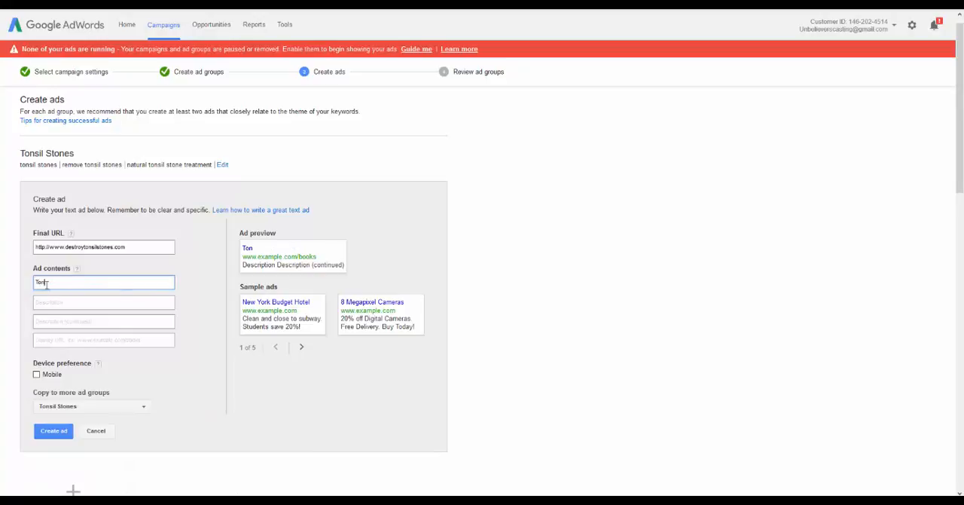
{"action": "type", "text": "sil Stones Cure"}
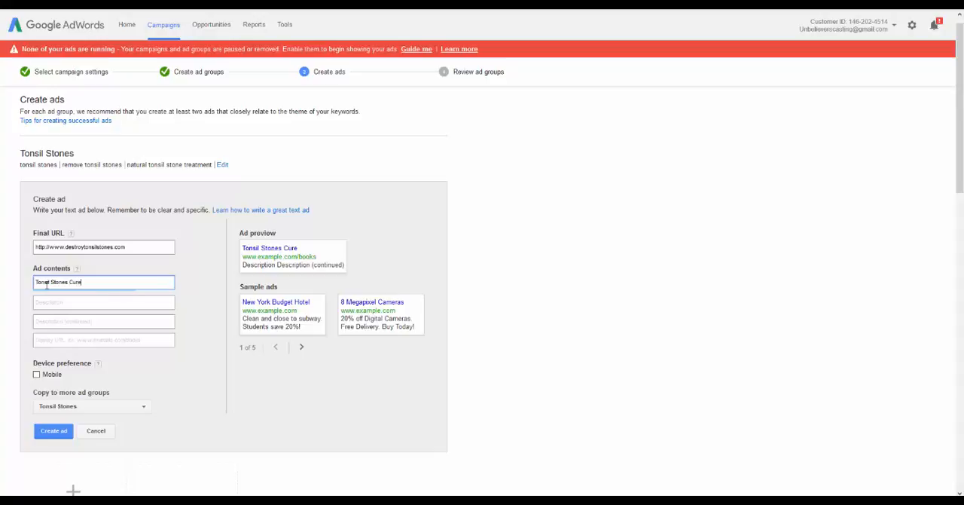
{"action": "key", "text": "Tab"}
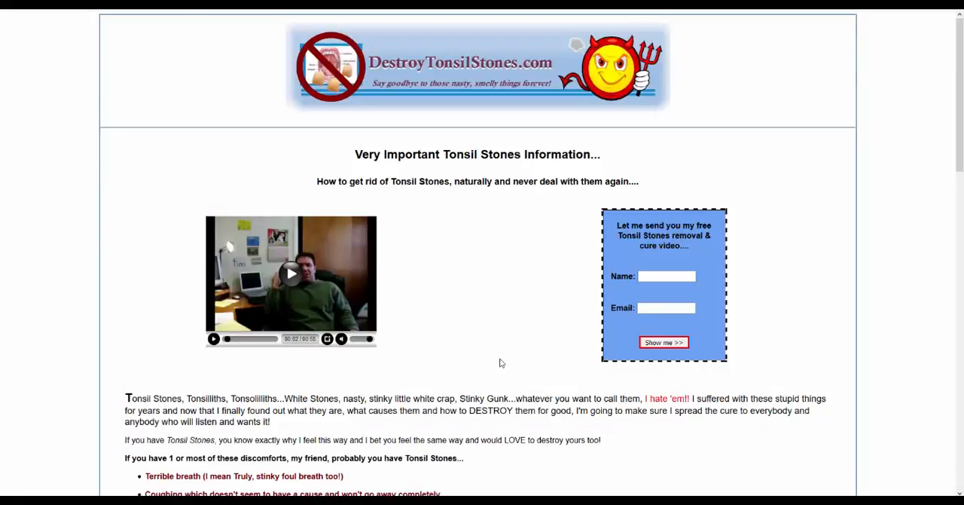
Copy the landing page heading "Very Important Tonsil Stones Information..." into the ad's first description line
{"action": "scroll", "coordinate": [412, 321], "scroll_direction": "down", "scroll_amount": 2}
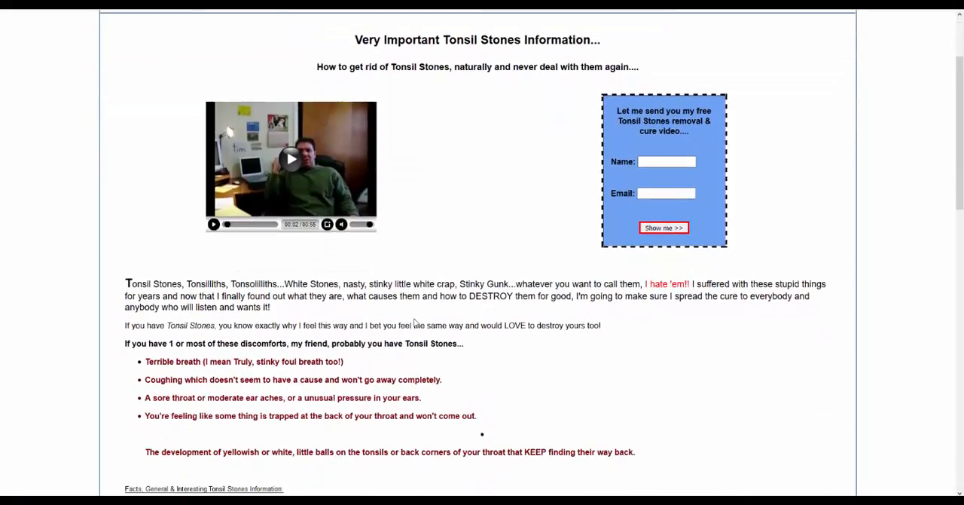
{"action": "scroll", "coordinate": [424, 320], "scroll_direction": "up", "scroll_amount": 2}
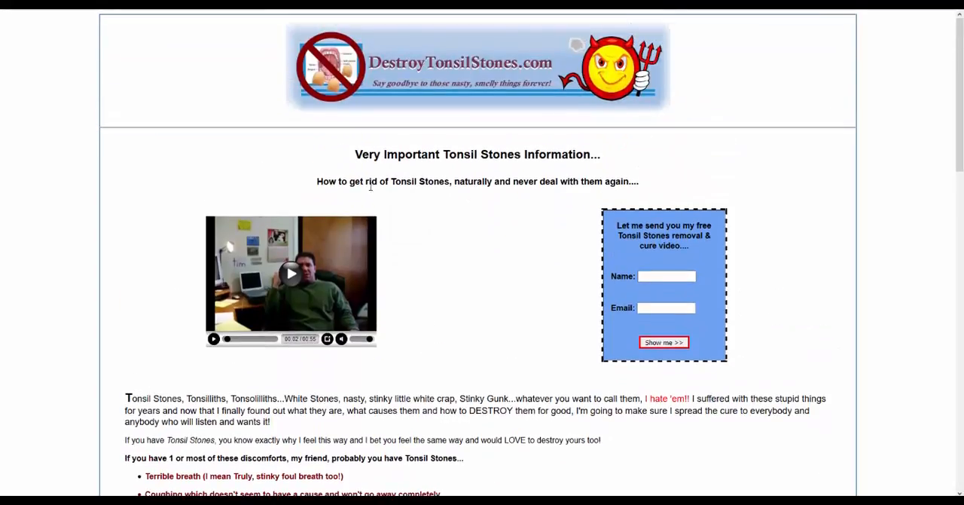
{"action": "left_click_drag", "start_coordinate": [317, 181], "coordinate": [666, 179]}
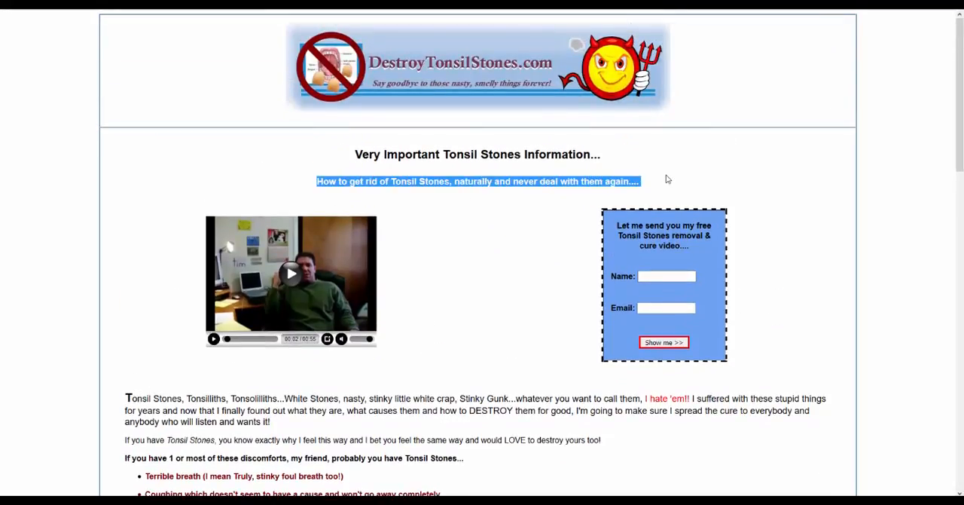
{"action": "left_click", "coordinate": [364, 154]}
{"action": "left_click_drag", "start_coordinate": [365, 153], "coordinate": [618, 157]}
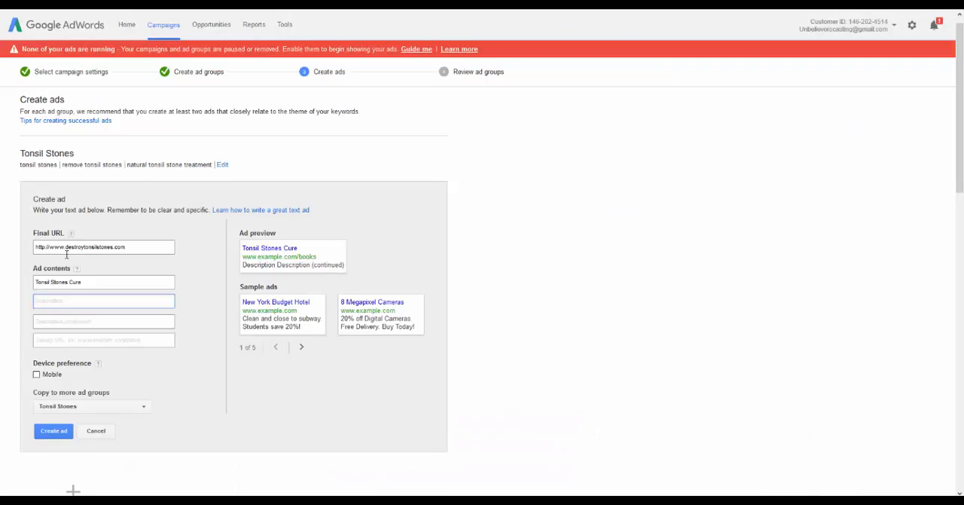
{"action": "type", "text": "Very Important Tonsil Stones Information..."}
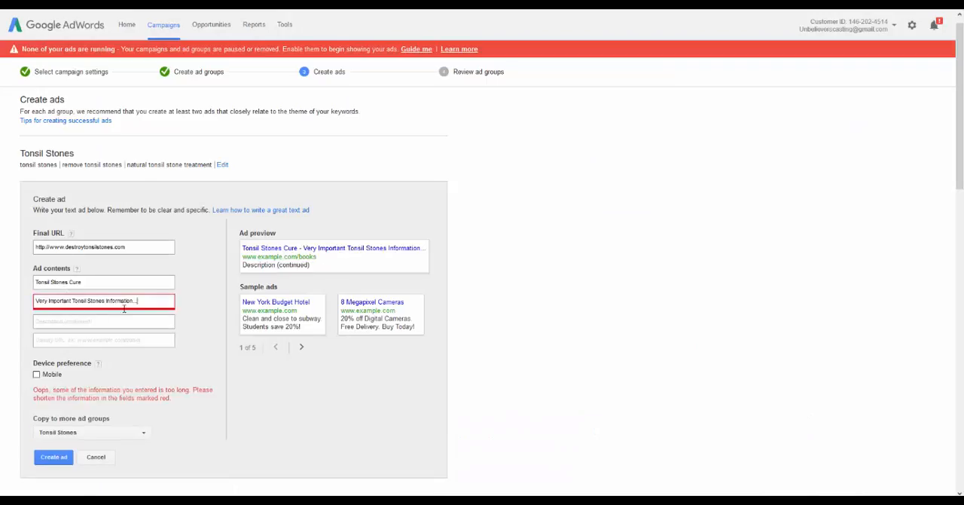
Shorten the first description line to "Very Important Tonsil Stones"
{"action": "key", "text": "BackSpace"}
{"action": "key", "text": "BackSpace"}
{"action": "key", "text": "BackSpace"}
{"action": "key", "text": "BackSpace"}
{"action": "key", "text": "BackSpace"}
{"action": "key", "text": "BackSpace"}
{"action": "key", "text": "BackSpace"}
{"action": "key", "text": "BackSpace"}
{"action": "key", "text": "BackSpace"}
{"action": "key", "text": "BackSpace"}
{"action": "key", "text": "BackSpace"}
{"action": "key", "text": "BackSpace"}
{"action": "key", "text": "BackSpace"}
{"action": "key", "text": "BackSpace"}
{"action": "key", "text": "BackSpace"}
{"action": "key", "text": "BackSpace"}
{"action": "key", "text": "BackSpace"}
{"action": "key", "text": "BackSpace"}
{"action": "key", "text": "BackSpace"}
{"action": "key", "text": "BackSpace"}
{"action": "key", "text": "BackSpace"}
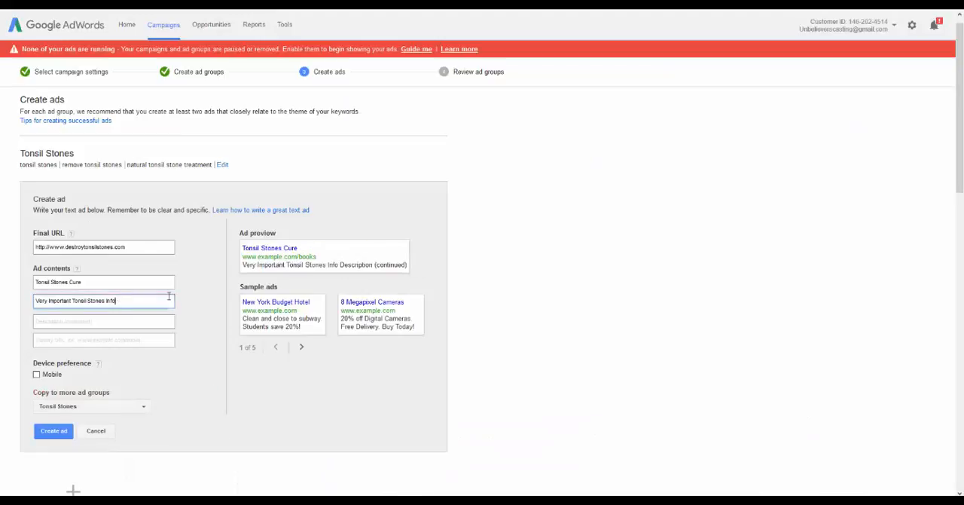
{"action": "key", "text": "BackSpace"}
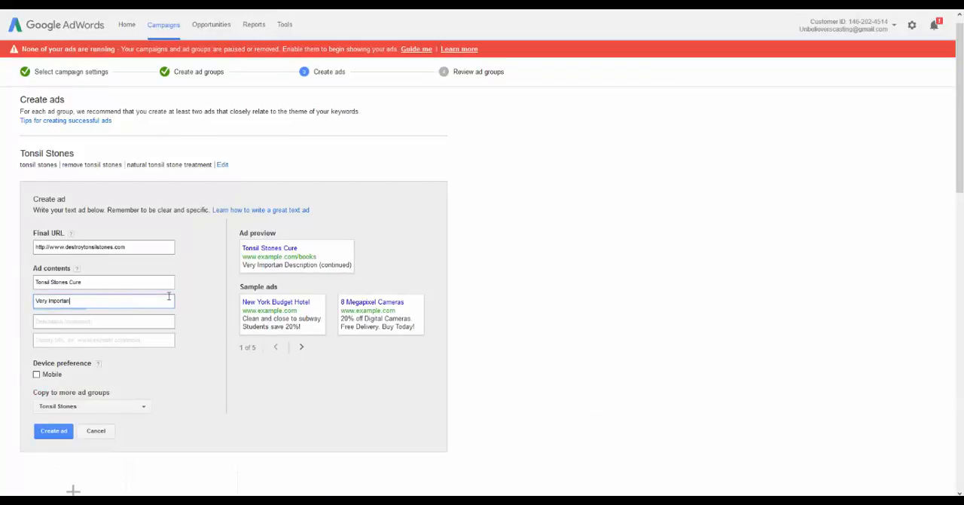
{"action": "type", "text": "t Tonsi"}
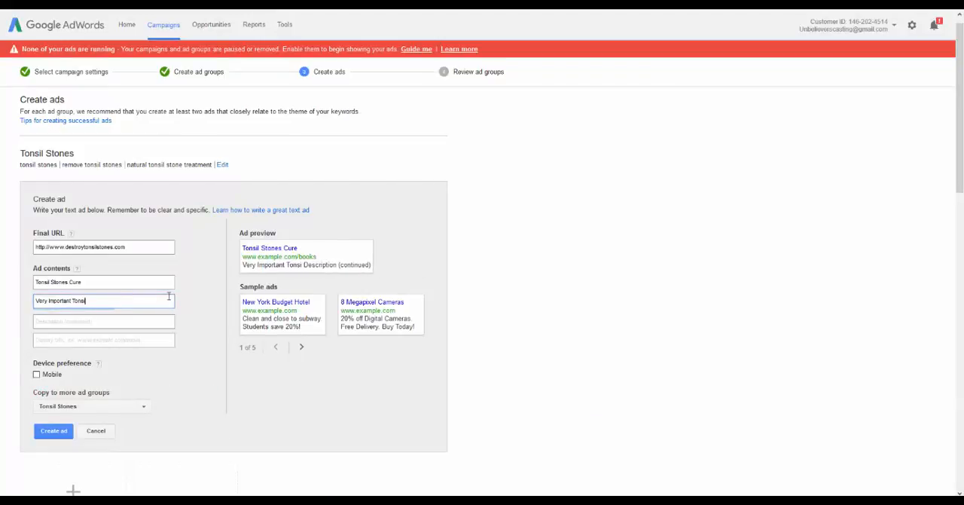
{"action": "type", "text": "l Stones"}
Enter "Information." in the second description line and append the landing page's subheading "How to get rid of Tonsil Stones, naturally and never deal with them again...."
{"action": "key", "text": "Tab"}
{"action": "type", "text": "!"}
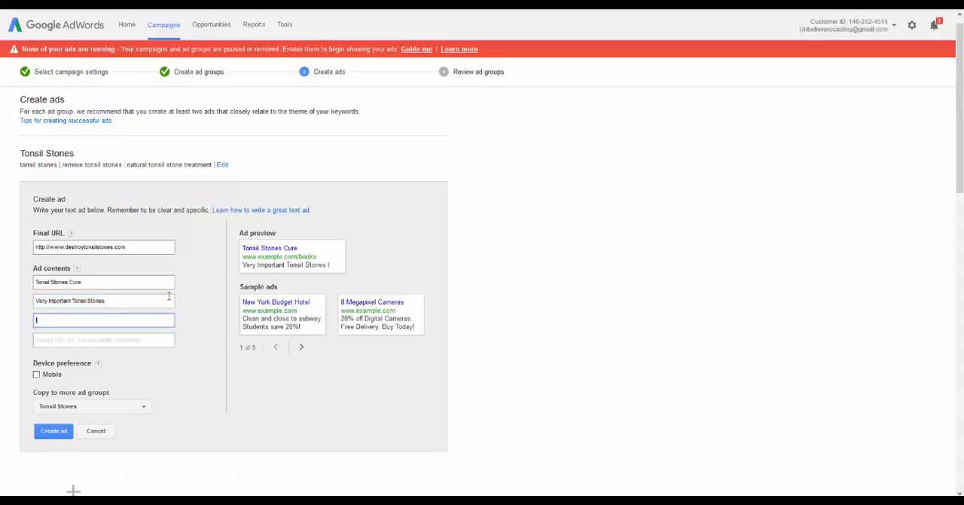
{"action": "type", "text": "nformation."}
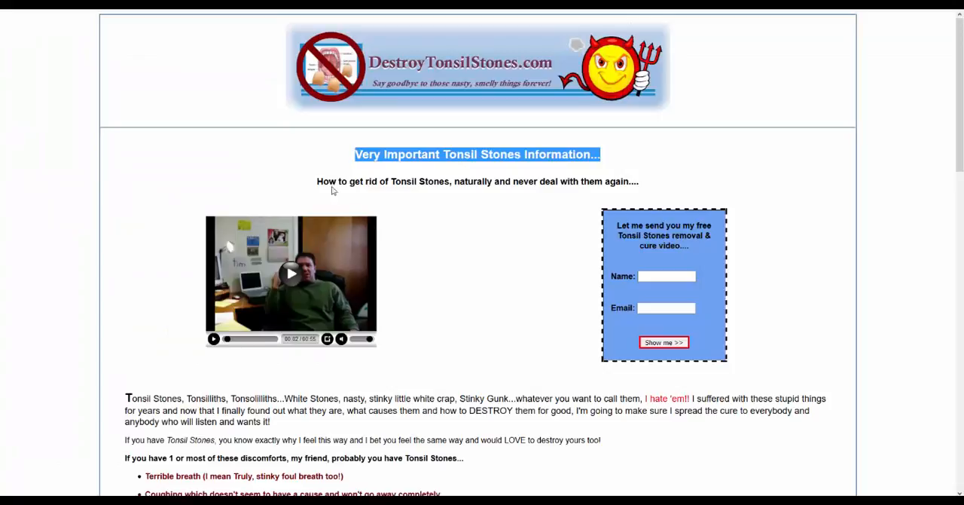
{"action": "left_click_drag", "start_coordinate": [320, 181], "coordinate": [676, 186]}
{"action": "key", "text": "ctrl+c"}
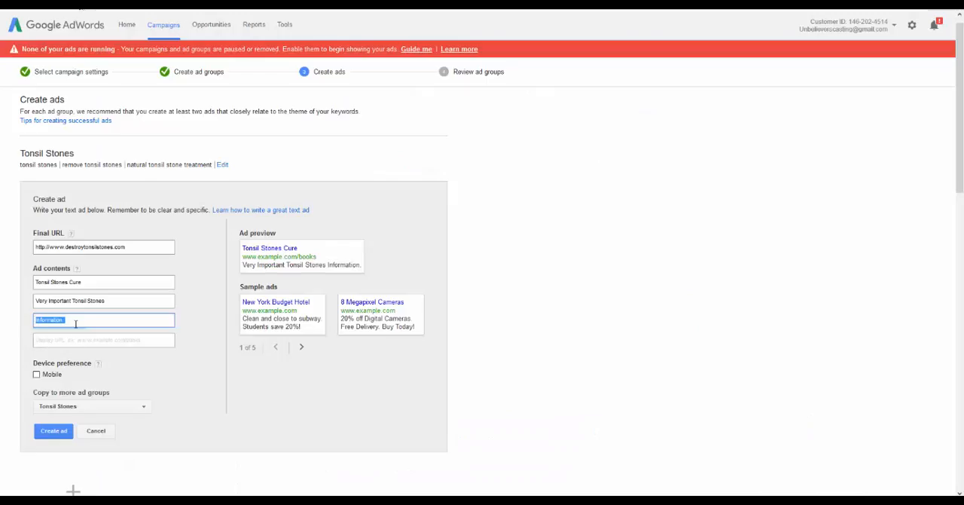
{"action": "left_click", "coordinate": [84, 317]}
{"action": "key", "text": "ctrl+v"}
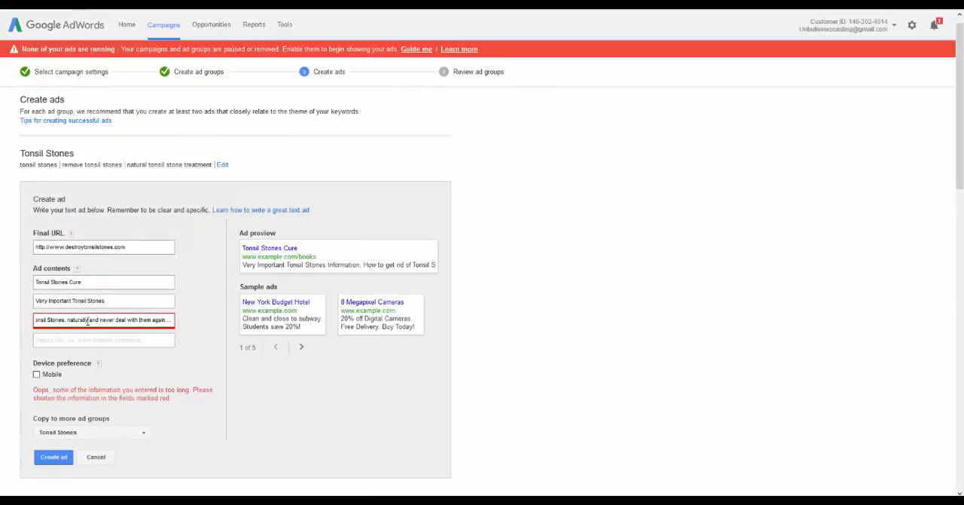
Move the text from "Tonsil Stones, naturally" onward out of the second description line into the display URL field
{"action": "left_click_drag", "start_coordinate": [172, 320], "coordinate": [110, 320]}
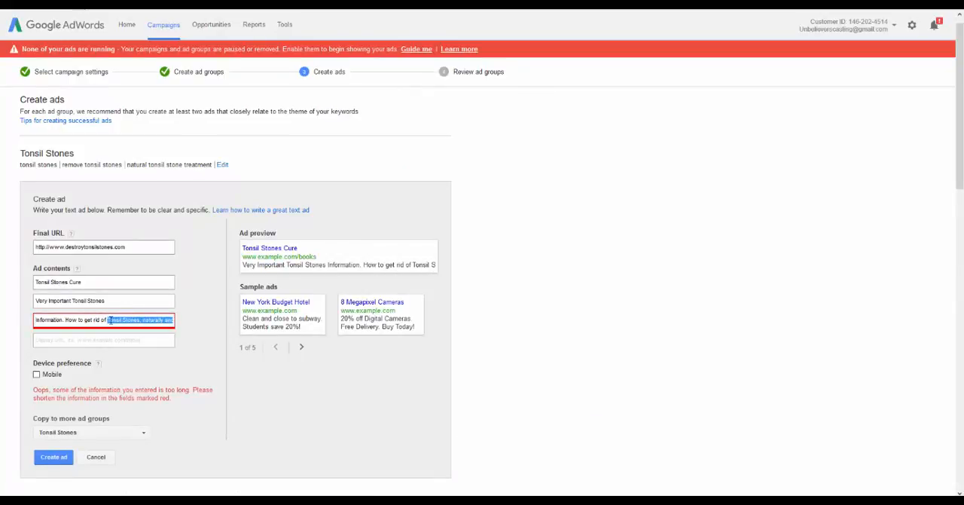
{"action": "key", "text": "ctrl+x"}
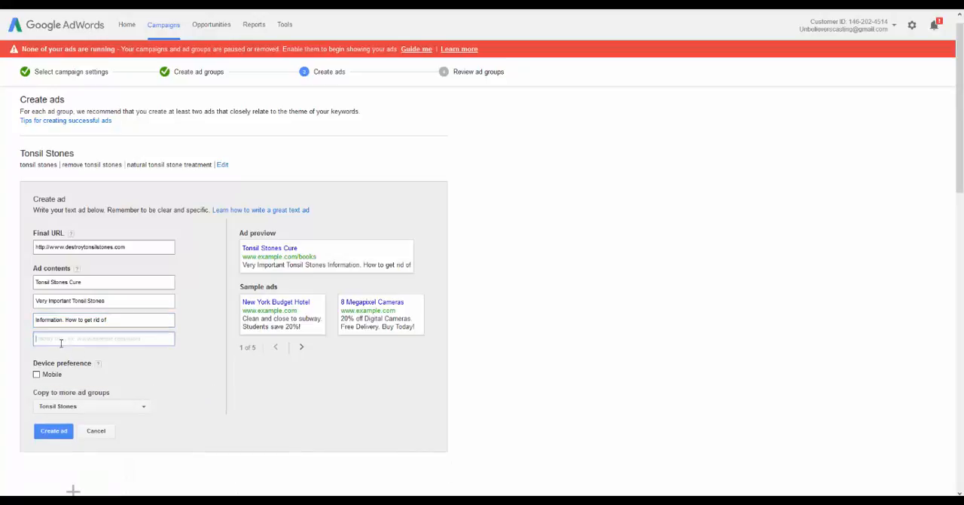
{"action": "left_click", "coordinate": [61, 339]}
{"action": "key", "text": "ctrl+v"}
Complete the second description line so it reads "Information. How to get rid of them"
{"action": "left_click", "coordinate": [112, 320]}
{"action": "type", "text": "them"}
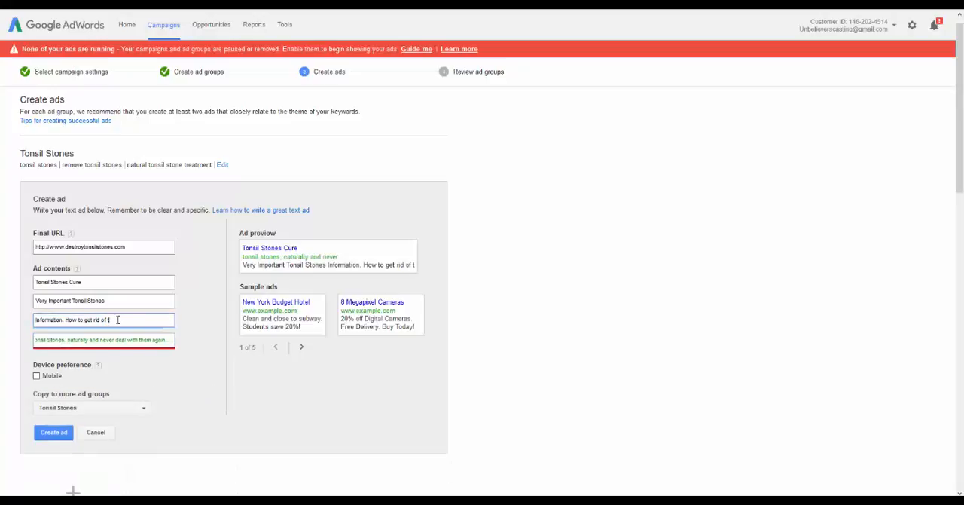
{"action": "type", "text": "na"}
{"action": "key", "text": "BackSpace"}
{"action": "key", "text": "BackSpace"}
{"action": "key", "text": "BackSpace"}
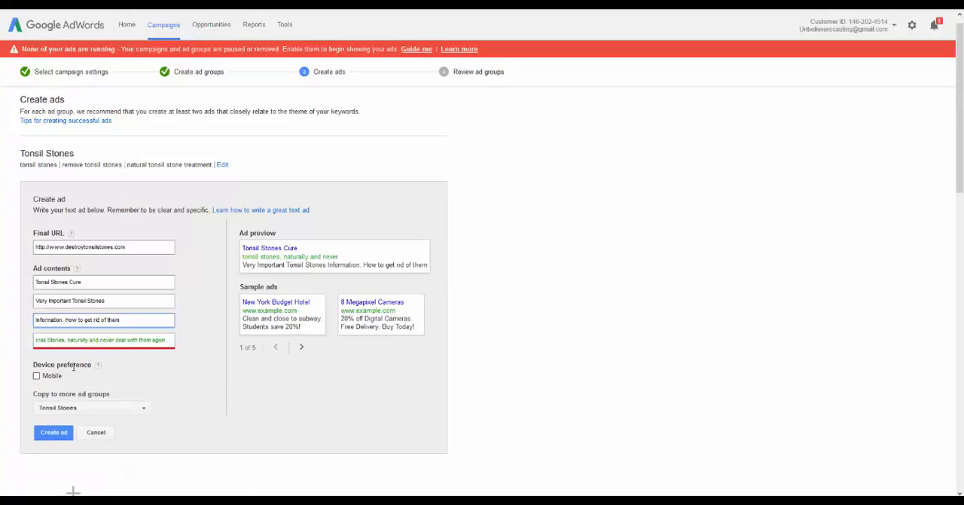
Remove "Tonsil Stones," from the start of the display URL text and set the ad's device preference to Mobile
{"action": "left_click_drag", "start_coordinate": [67, 340], "coordinate": [1, 338]}
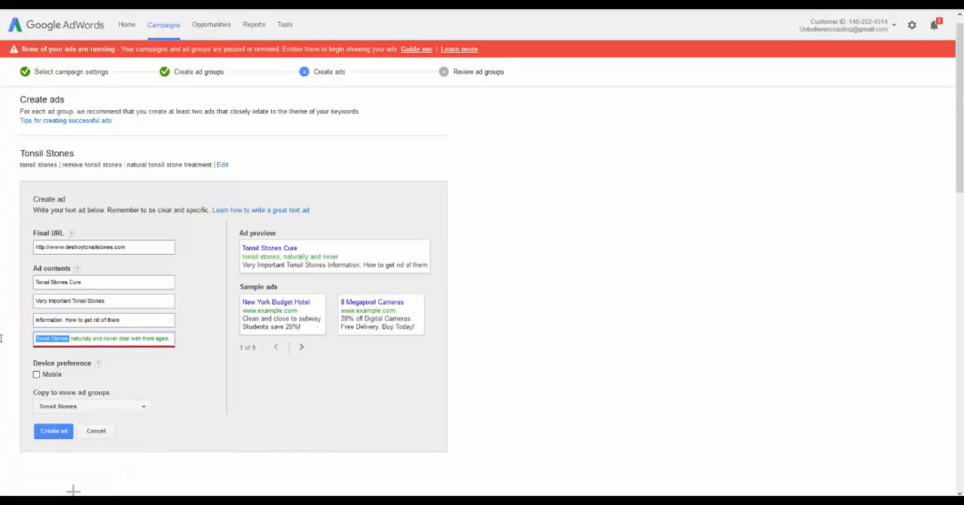
{"action": "key", "text": "BackSpace"}
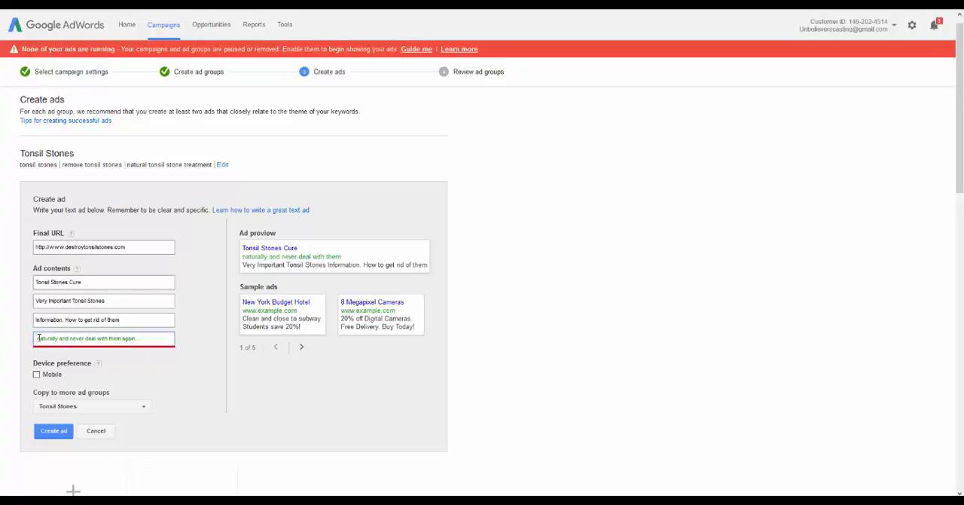
{"action": "double_click", "coordinate": [38, 338]}
{"action": "left_click", "coordinate": [157, 339]}
{"action": "left_click", "coordinate": [37, 375]}
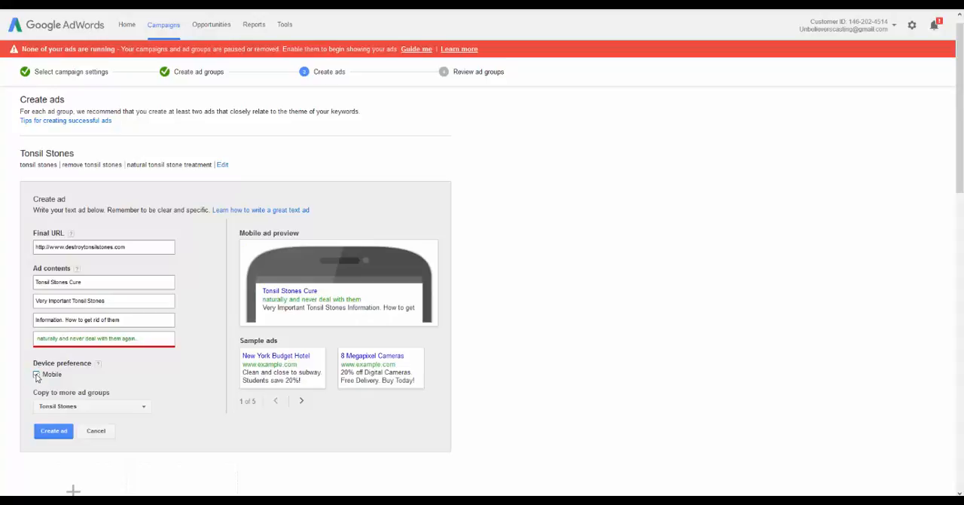
Clear the Mobile device preference, then create the Tonsil Stones Cure ad in all ad groups
{"action": "left_click", "coordinate": [37, 375]}
{"action": "scroll", "coordinate": [124, 375], "scroll_direction": "down", "scroll_amount": 2}
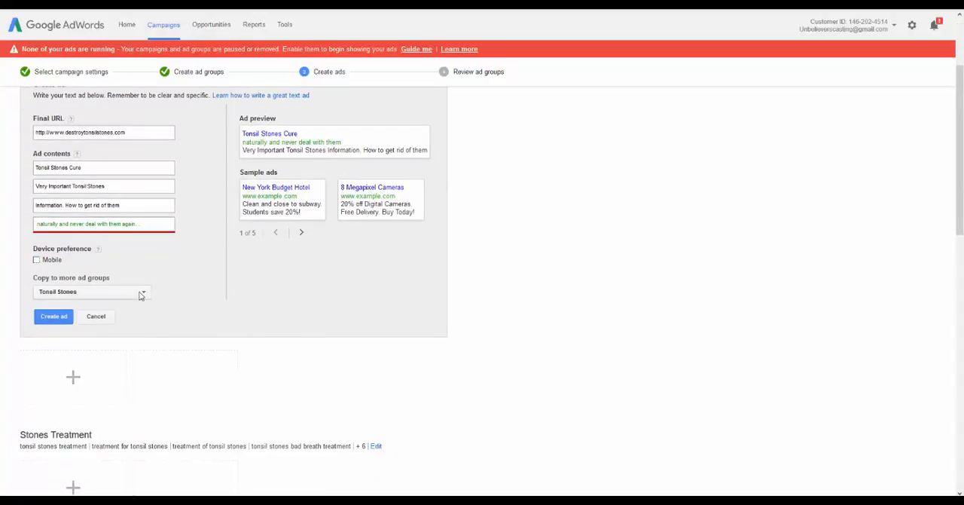
{"action": "left_click", "coordinate": [140, 295]}
{"action": "left_click", "coordinate": [75, 309]}
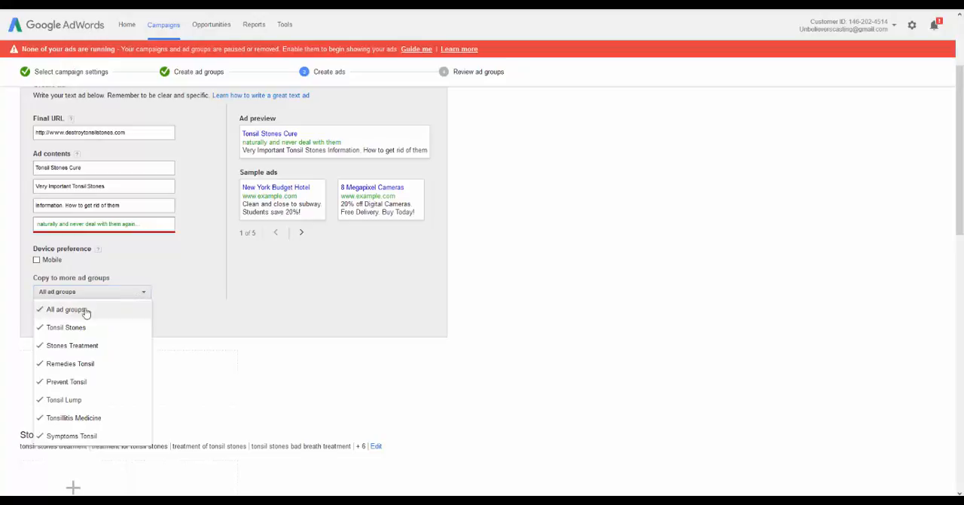
{"action": "left_click", "coordinate": [211, 293]}
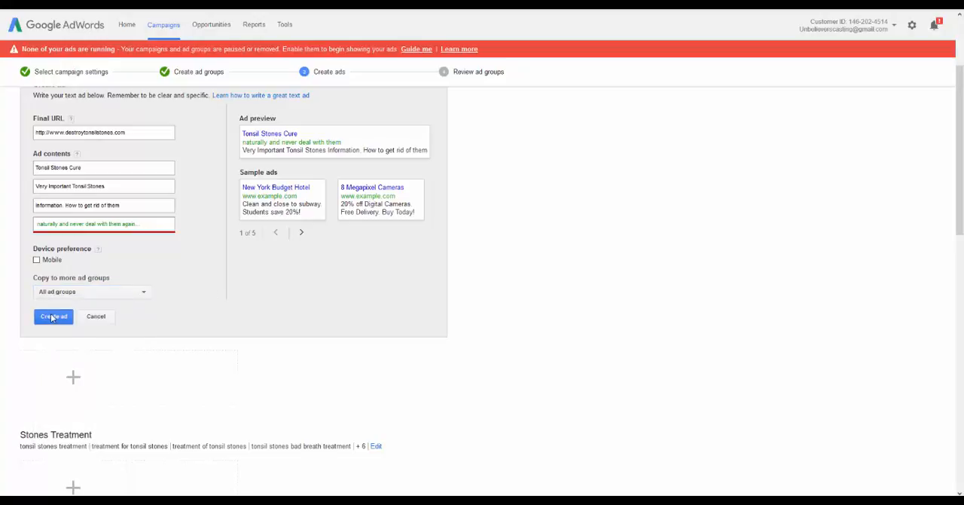
{"action": "left_click", "coordinate": [52, 316]}
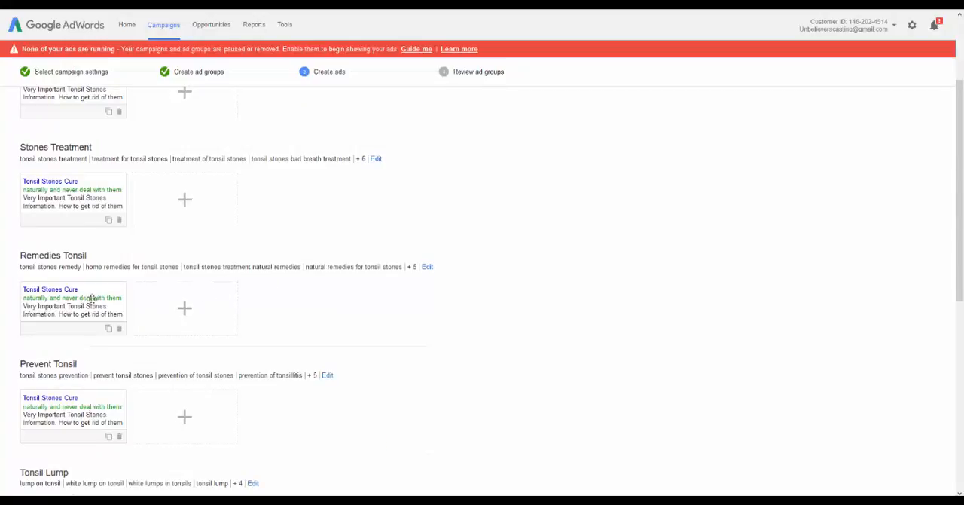
Start a new text ad in the Stones Treatment ad group
{"action": "scroll", "coordinate": [178, 282], "scroll_direction": "up", "scroll_amount": 2}
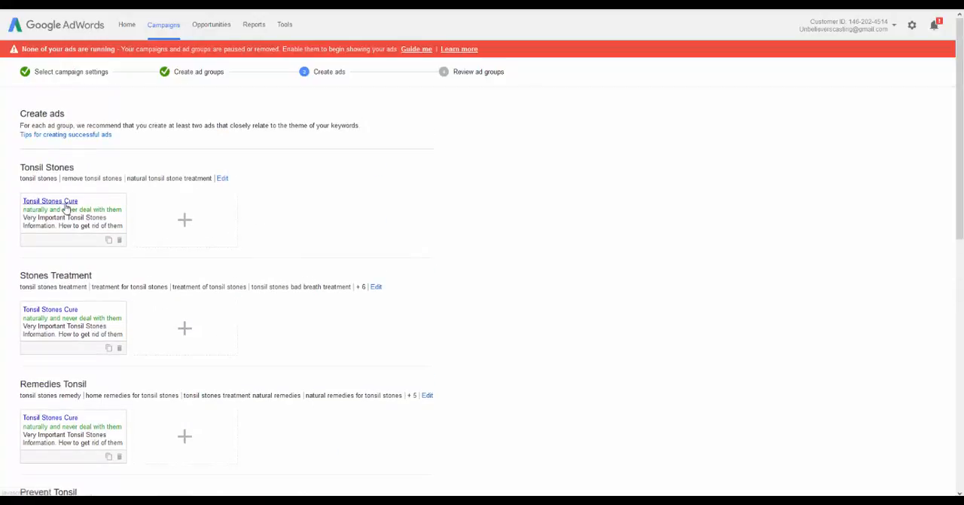
{"action": "scroll", "coordinate": [54, 189], "scroll_direction": "down", "scroll_amount": 2}
{"action": "scroll", "coordinate": [57, 170], "scroll_direction": "up", "scroll_amount": 1}
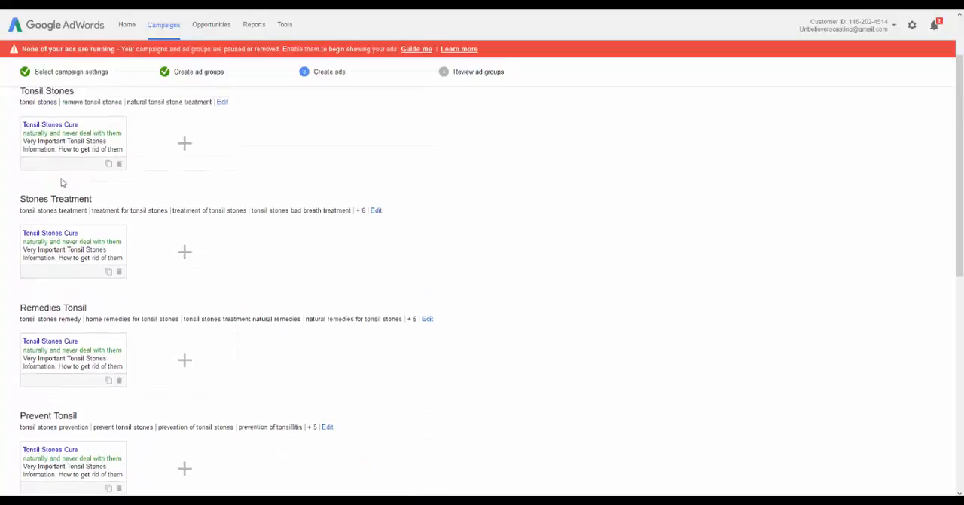
{"action": "left_click", "coordinate": [184, 271]}
{"action": "scroll", "coordinate": [186, 440], "scroll_direction": "down", "scroll_amount": 5}
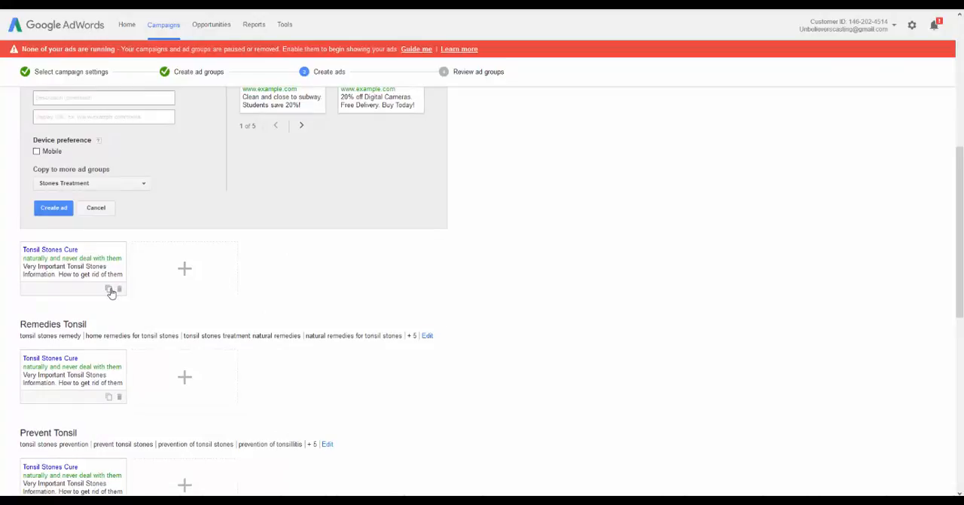
{"action": "left_click", "coordinate": [110, 290]}
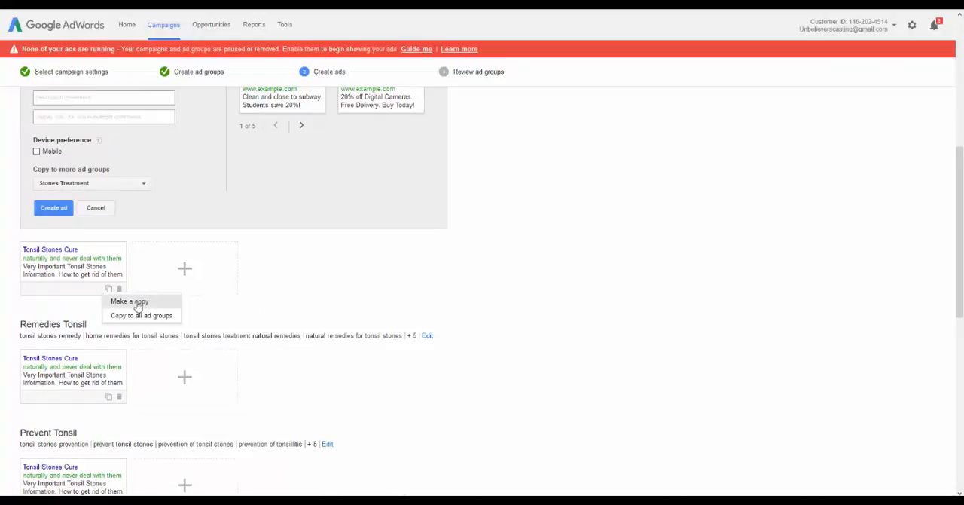
{"action": "left_click", "coordinate": [145, 302]}
{"action": "scroll", "coordinate": [247, 294], "scroll_direction": "up", "scroll_amount": 2}
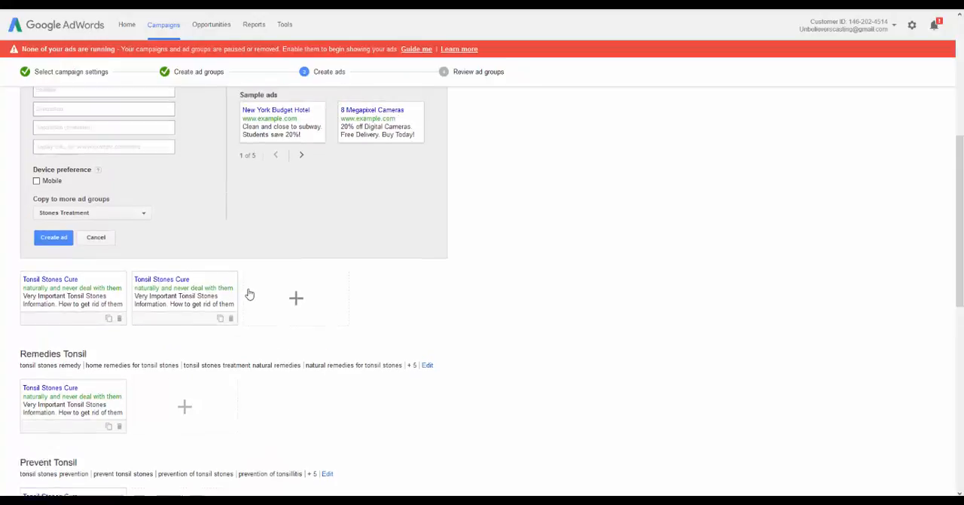
{"action": "scroll", "coordinate": [169, 374], "scroll_direction": "up", "scroll_amount": 1}
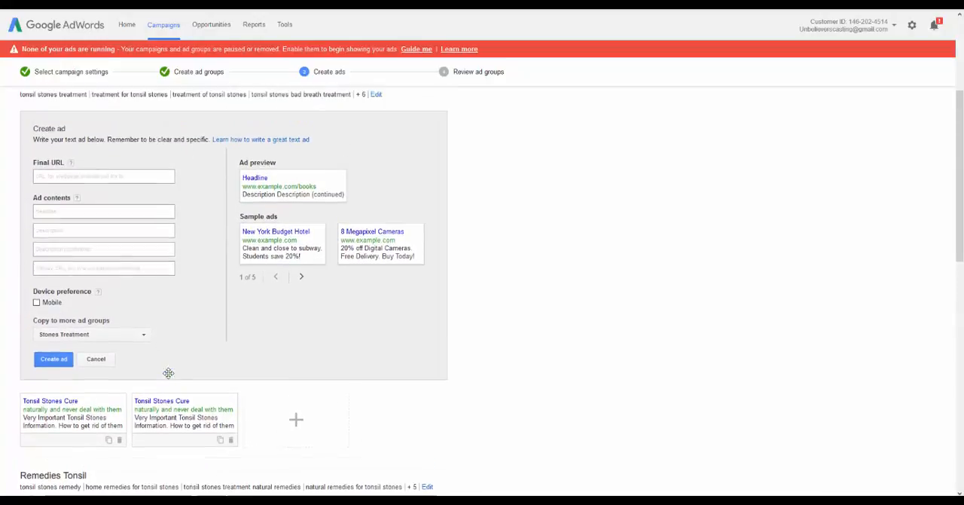
{"action": "left_click", "coordinate": [168, 433]}
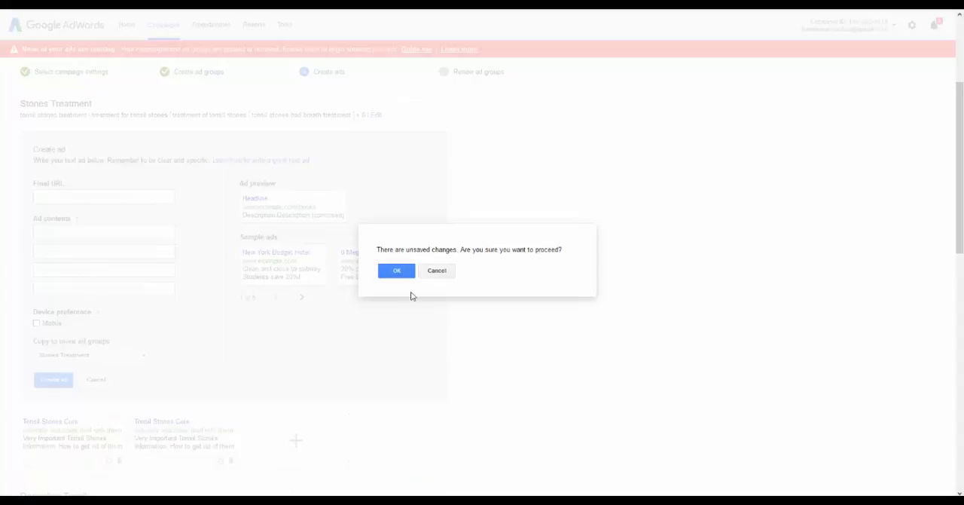
{"action": "left_click", "coordinate": [446, 274]}
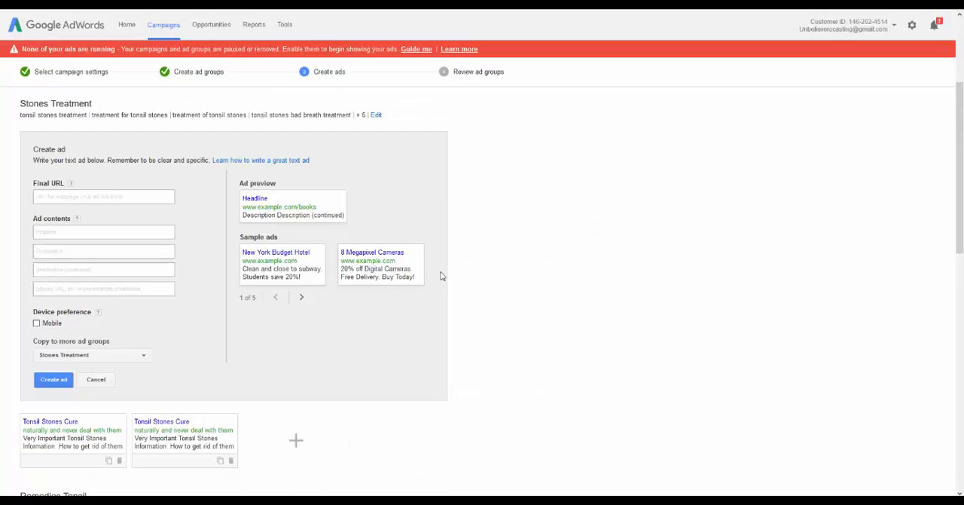
{"action": "left_click", "coordinate": [232, 460]}
{"action": "left_click", "coordinate": [67, 195]}
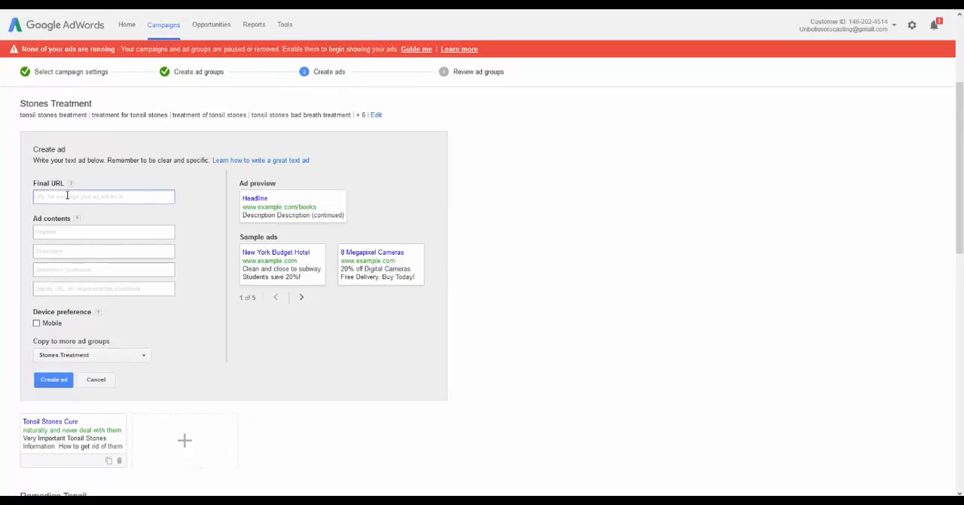
{"action": "key", "text": "ctrl+v"}
{"action": "triple_click", "coordinate": [126, 197]}
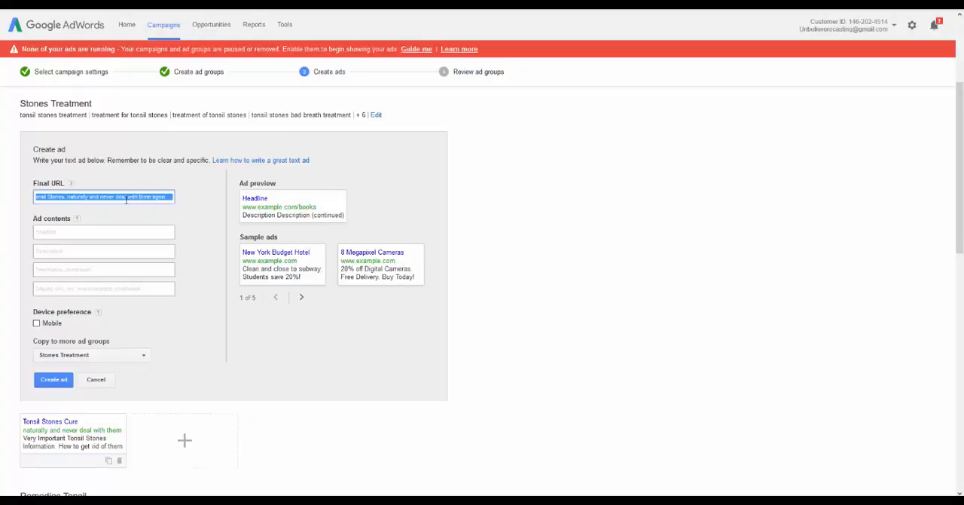
{"action": "key", "text": "BackSpace"}
{"action": "right_click", "coordinate": [123, 149]}
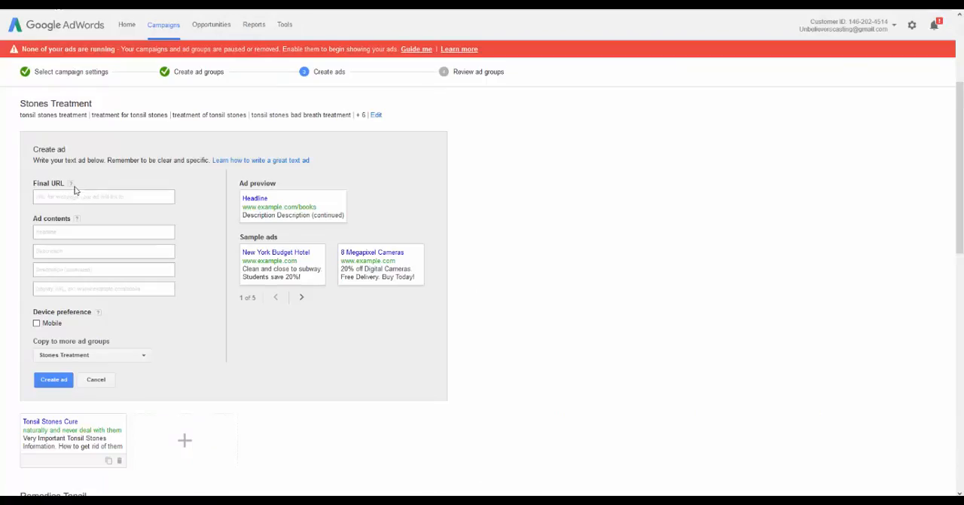
{"action": "left_click", "coordinate": [69, 198]}
{"action": "type", "text": "http://www.destroytonsilstones.com"}
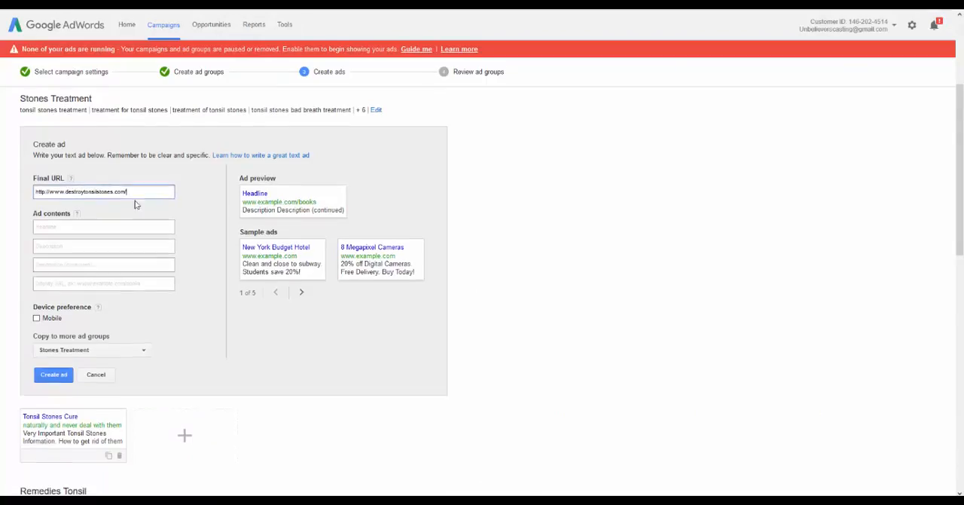
Set the Stones Treatment ad's headline to "Tonsil Stone Treatments"
{"action": "scroll", "coordinate": [135, 204], "scroll_direction": "down", "scroll_amount": 5}
{"action": "scroll", "coordinate": [132, 220], "scroll_direction": "down", "scroll_amount": 2}
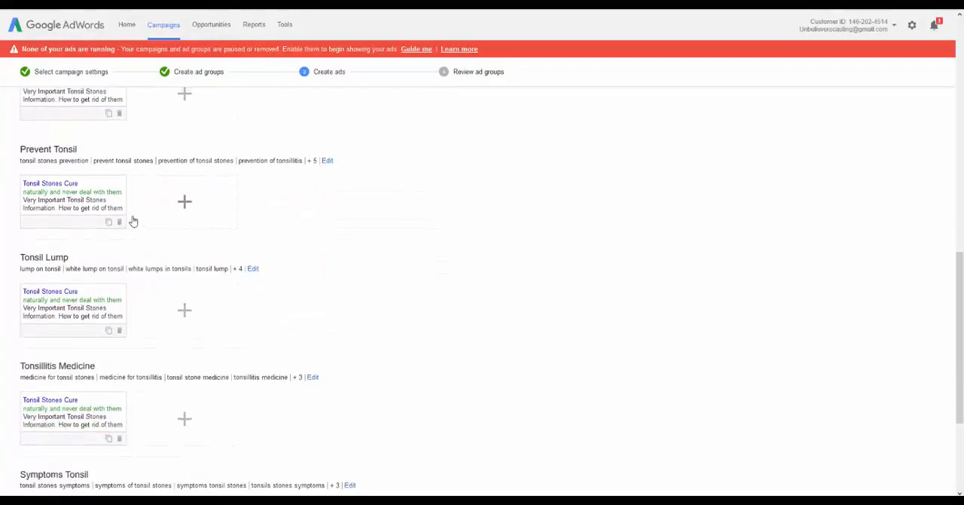
{"action": "scroll", "coordinate": [135, 226], "scroll_direction": "up", "scroll_amount": 3}
{"action": "scroll", "coordinate": [150, 245], "scroll_direction": "up", "scroll_amount": 5}
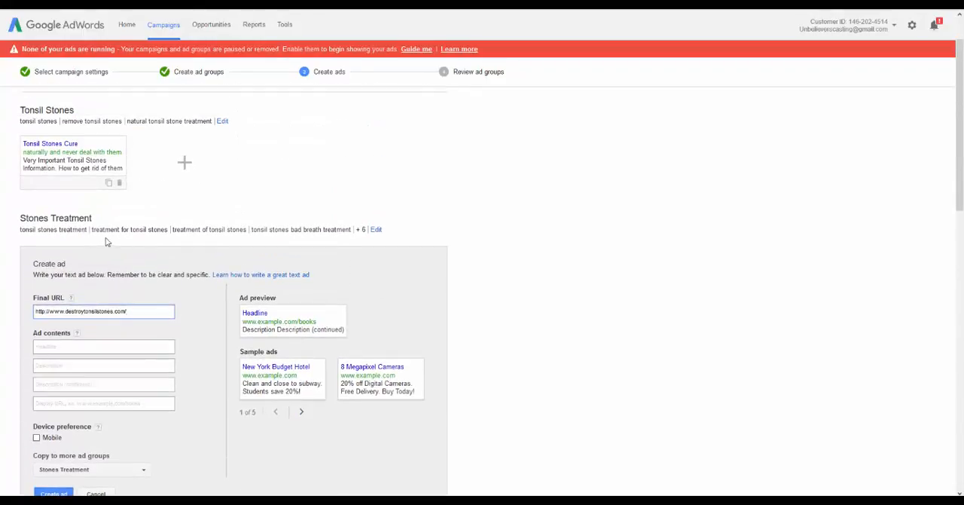
{"action": "scroll", "coordinate": [122, 251], "scroll_direction": "down", "scroll_amount": 2}
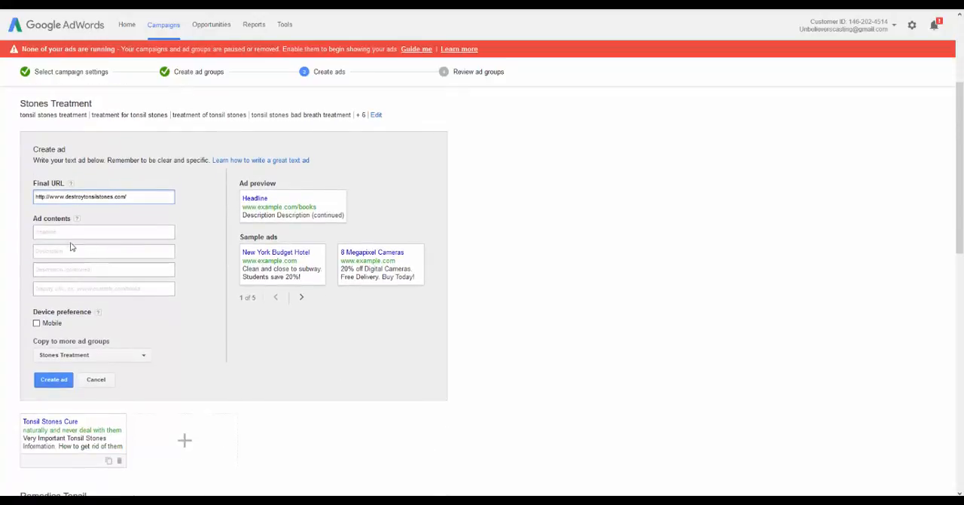
{"action": "left_click", "coordinate": [144, 209]}
{"action": "left_click", "coordinate": [120, 232]}
{"action": "type", "text": "Tonsil S"}
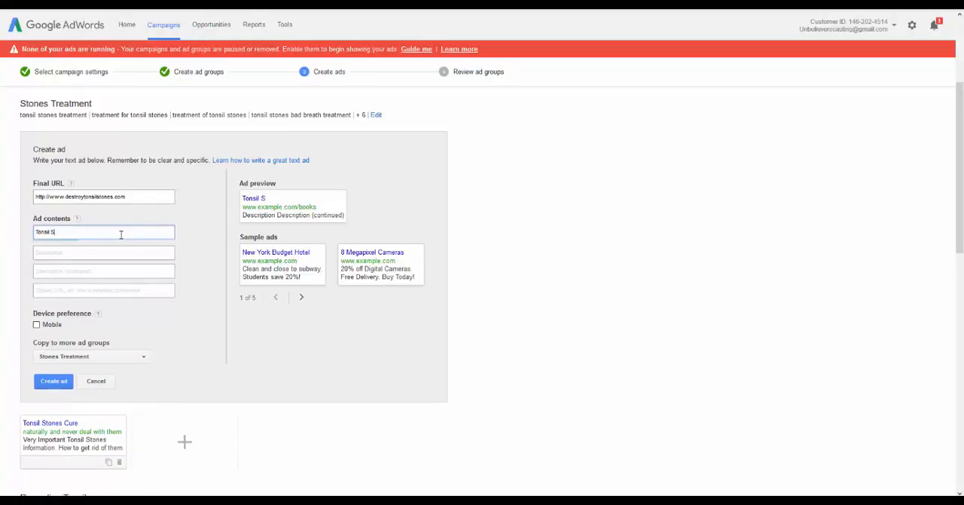
{"action": "type", "text": "tone Treatments"}
{"action": "key", "text": "Tab"}
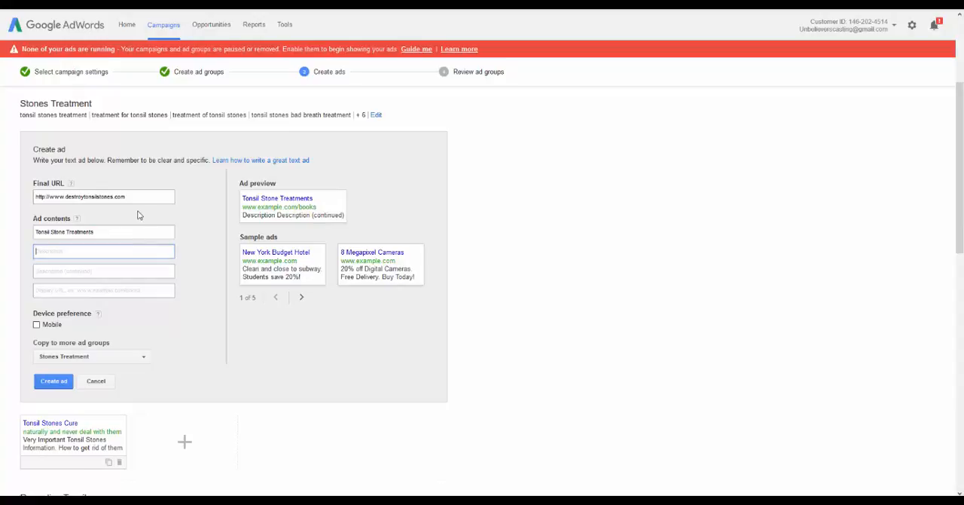
Enter "Very important tonsil stones info." as the first description line of the Stones Treatment ad
{"action": "scroll", "coordinate": [138, 215], "scroll_direction": "up", "scroll_amount": 3}
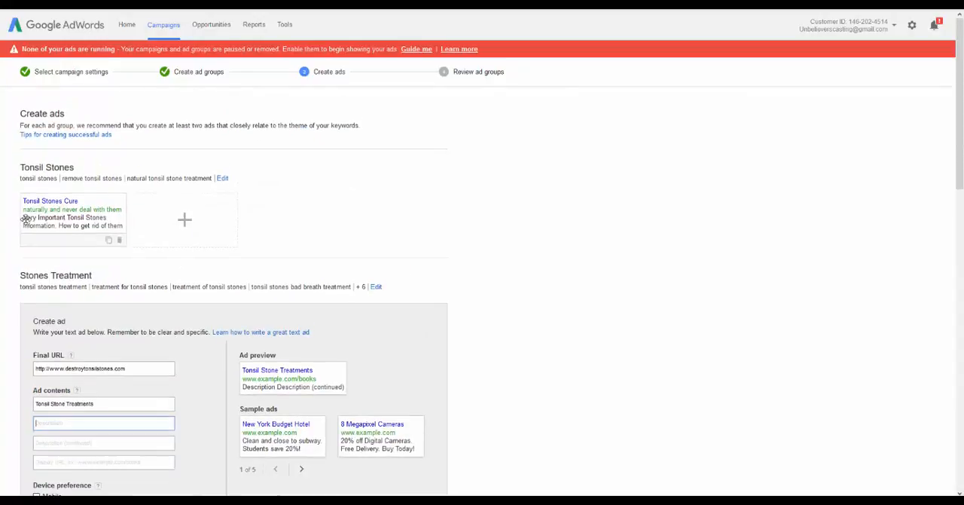
{"action": "scroll", "coordinate": [150, 192], "scroll_direction": "down", "scroll_amount": 5}
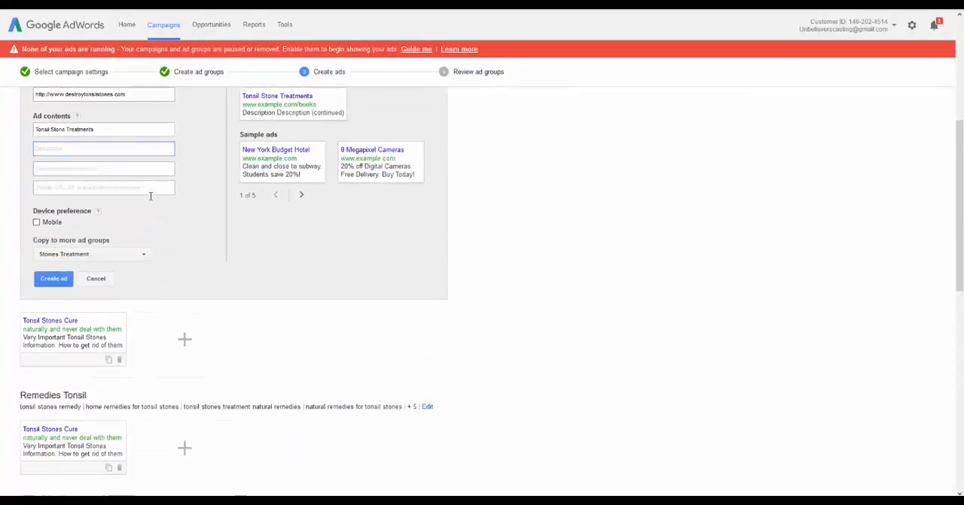
{"action": "scroll", "coordinate": [150, 195], "scroll_direction": "down", "scroll_amount": 2}
{"action": "scroll", "coordinate": [150, 198], "scroll_direction": "up", "scroll_amount": 2}
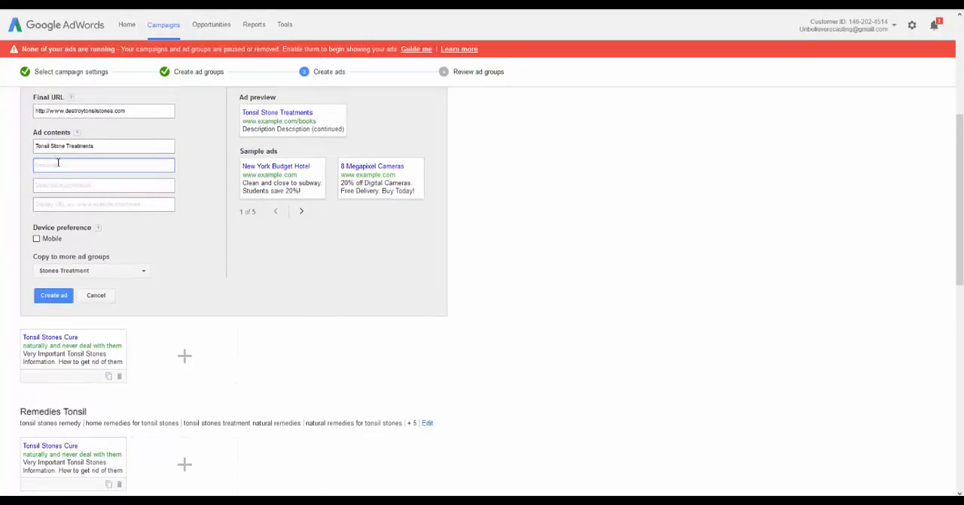
{"action": "type", "text": "Very impo"}
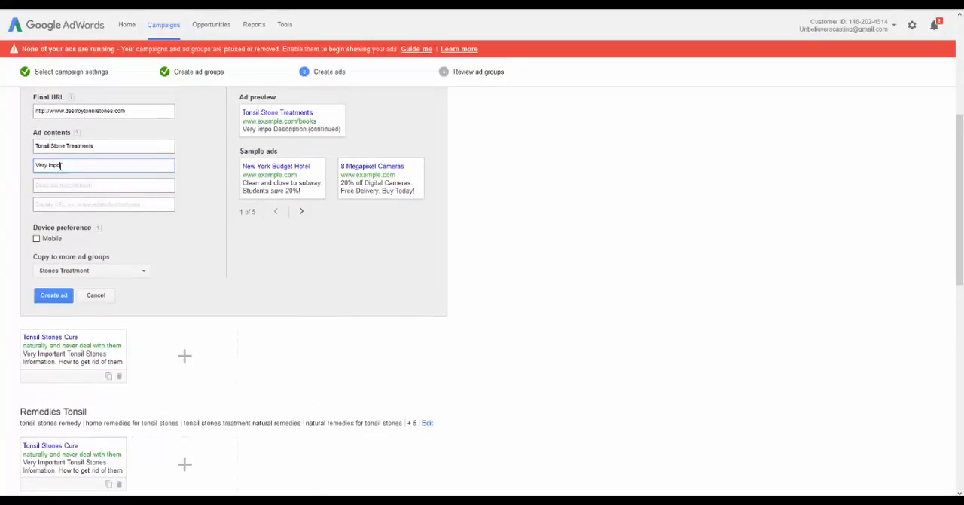
{"action": "type", "text": "rtant tonsil stone"}
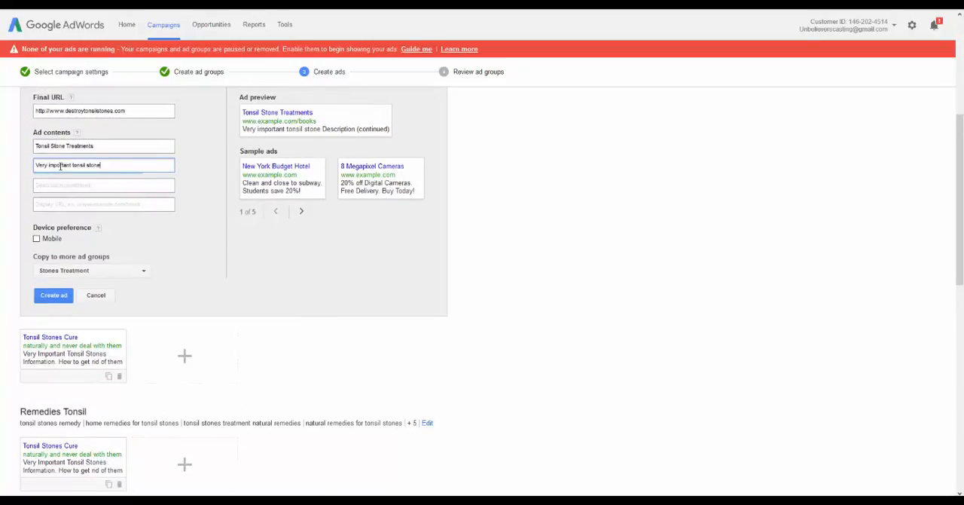
{"action": "type", "text": "s information"}
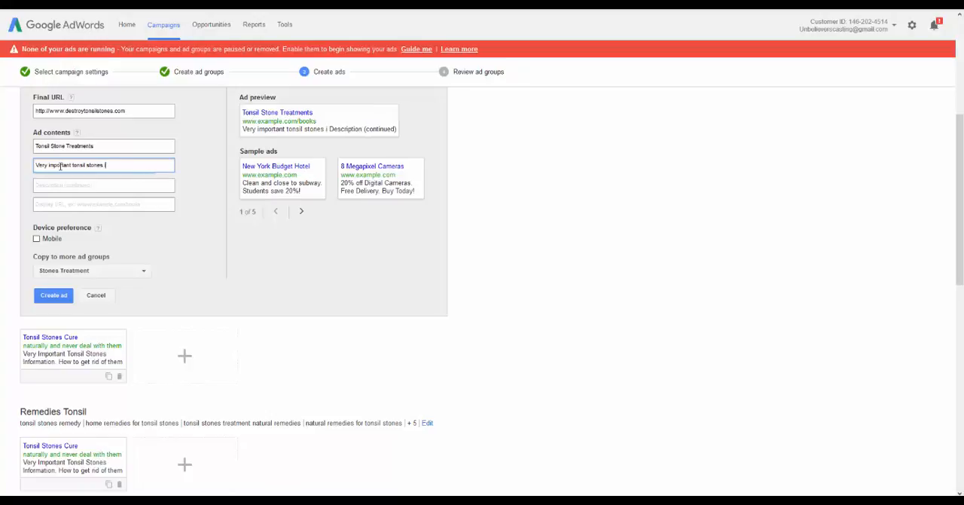
{"action": "key", "text": "BackSpace"}
{"action": "key", "text": "BackSpace"}
{"action": "key", "text": "BackSpace"}
{"action": "key", "text": "BackSpace"}
{"action": "key", "text": "BackSpace"}
{"action": "key", "text": "BackSpace"}
{"action": "key", "text": "BackSpace"}
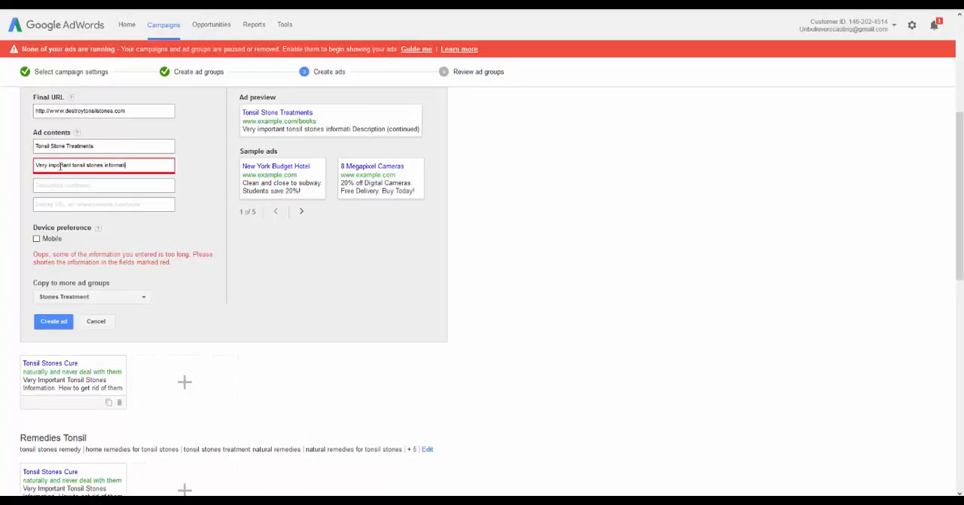
{"action": "type", "text": "."}
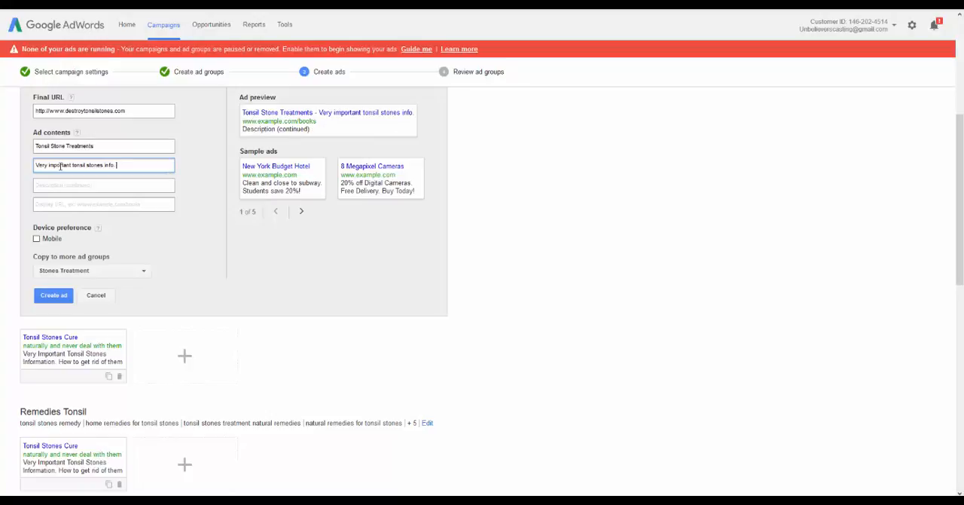
{"action": "key", "text": "Tab"}
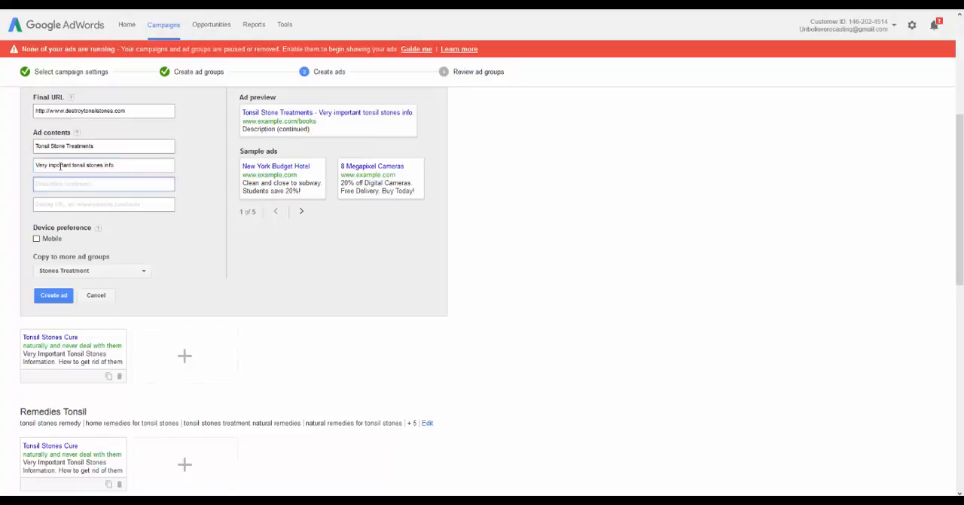
{"action": "type", "text": "How to get rid of"}
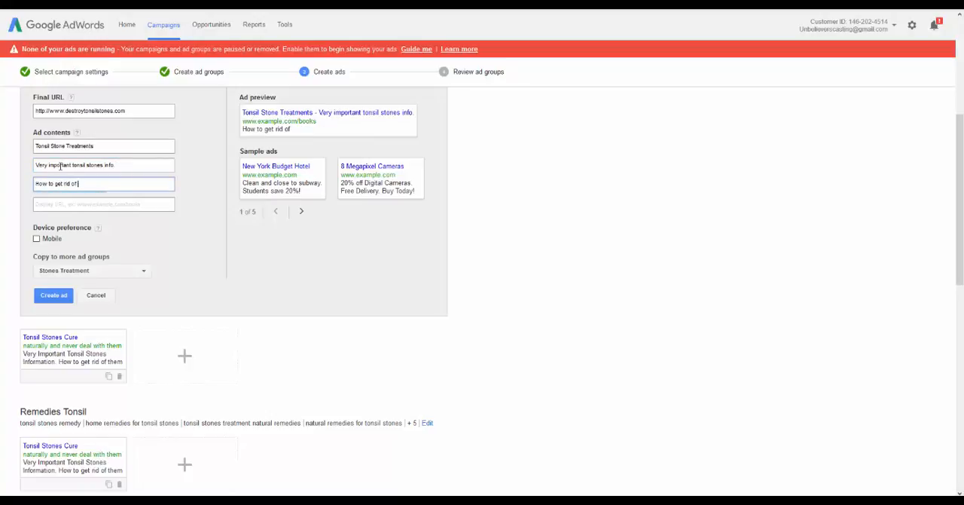
{"action": "type", "text": " them naturally."}
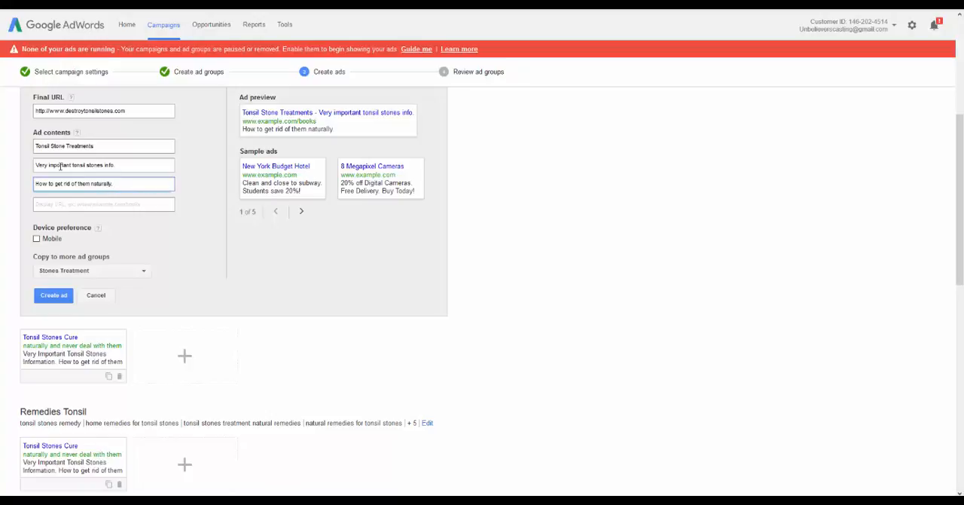
{"action": "key", "text": "Tab"}
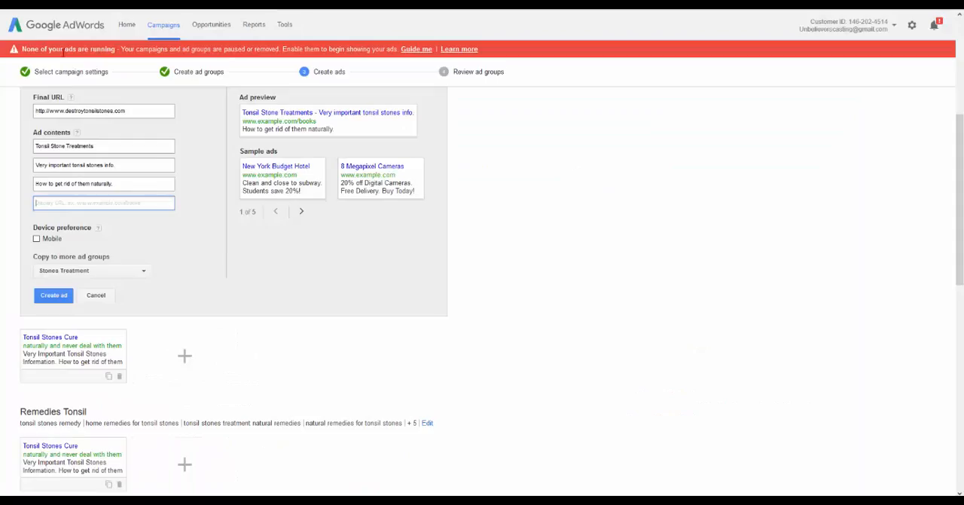
{"action": "type", "text": "http://www.destroytonsilstones.com/"}
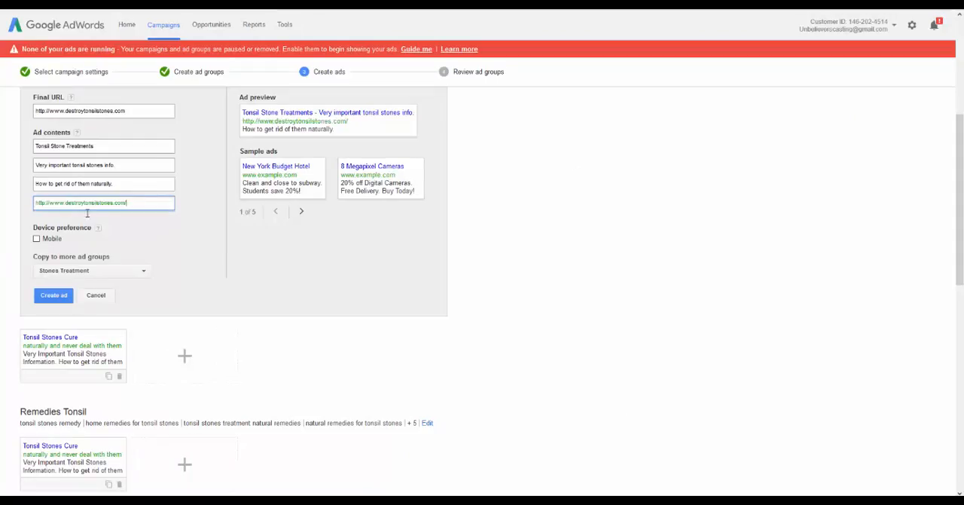
{"action": "scroll", "coordinate": [337, 267], "scroll_direction": "up", "scroll_amount": 4}
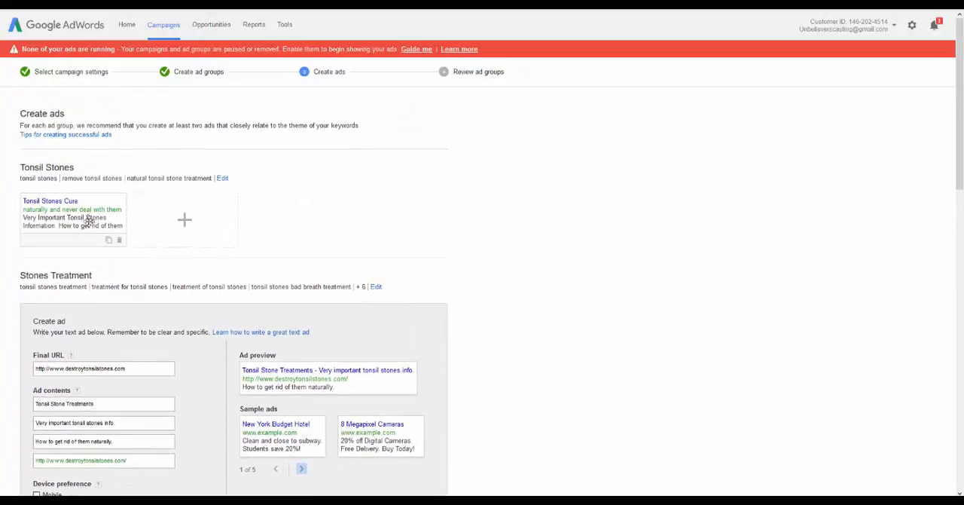
Create the Tonsil Stone Treatments ad and copy it to all ad groups
{"action": "left_click", "coordinate": [88, 217]}
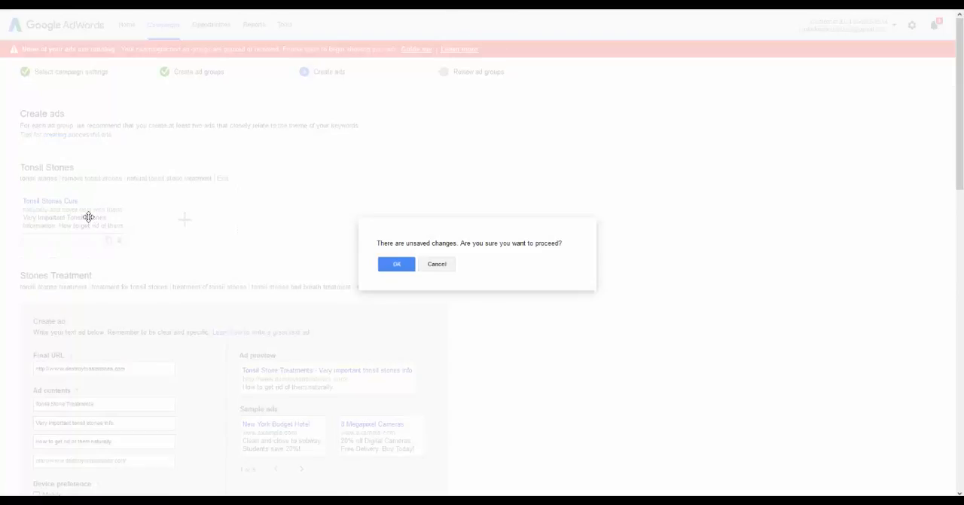
{"action": "left_click", "coordinate": [435, 265]}
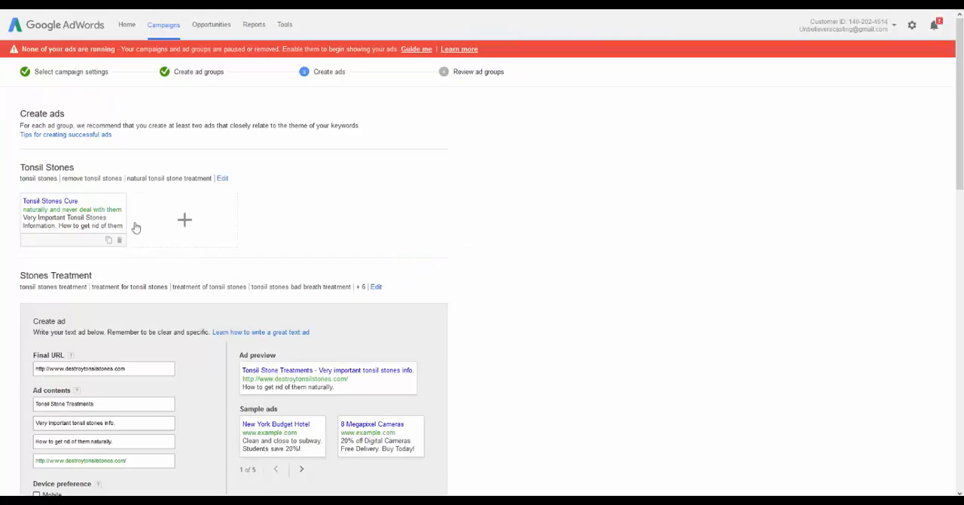
{"action": "scroll", "coordinate": [174, 259], "scroll_direction": "down", "scroll_amount": 5}
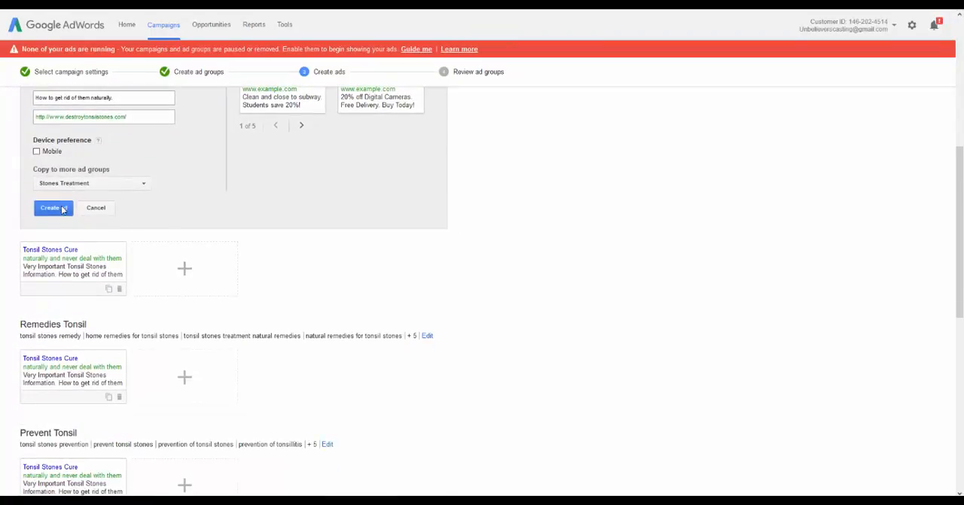
{"action": "scroll", "coordinate": [120, 209], "scroll_direction": "down", "scroll_amount": 2}
{"action": "scroll", "coordinate": [127, 208], "scroll_direction": "up", "scroll_amount": 2}
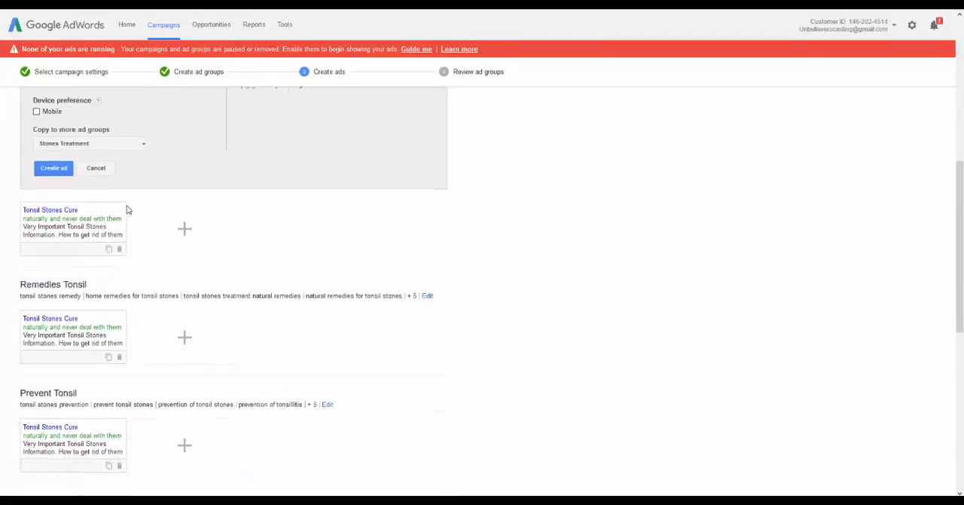
{"action": "left_click", "coordinate": [126, 185]}
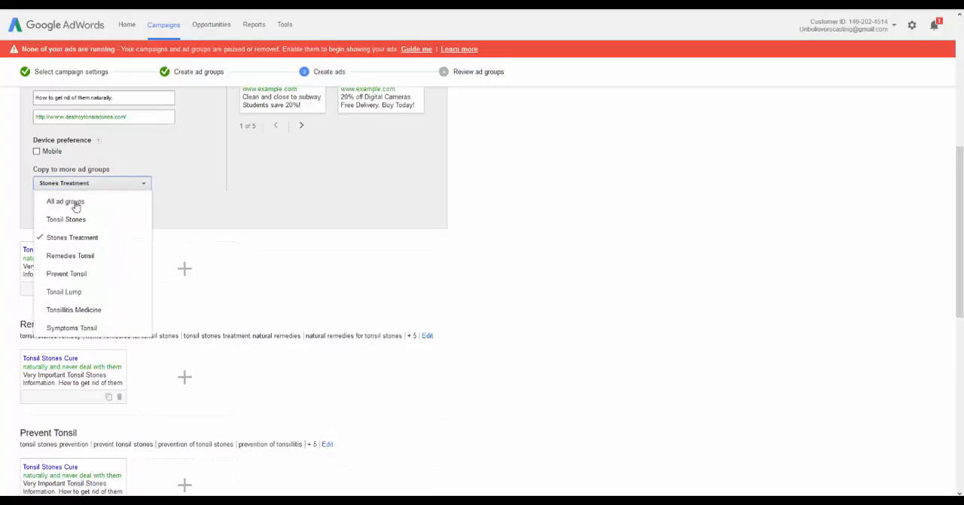
{"action": "left_click", "coordinate": [66, 201]}
{"action": "left_click", "coordinate": [211, 200]}
{"action": "scroll", "coordinate": [280, 209], "scroll_direction": "down", "scroll_amount": 1}
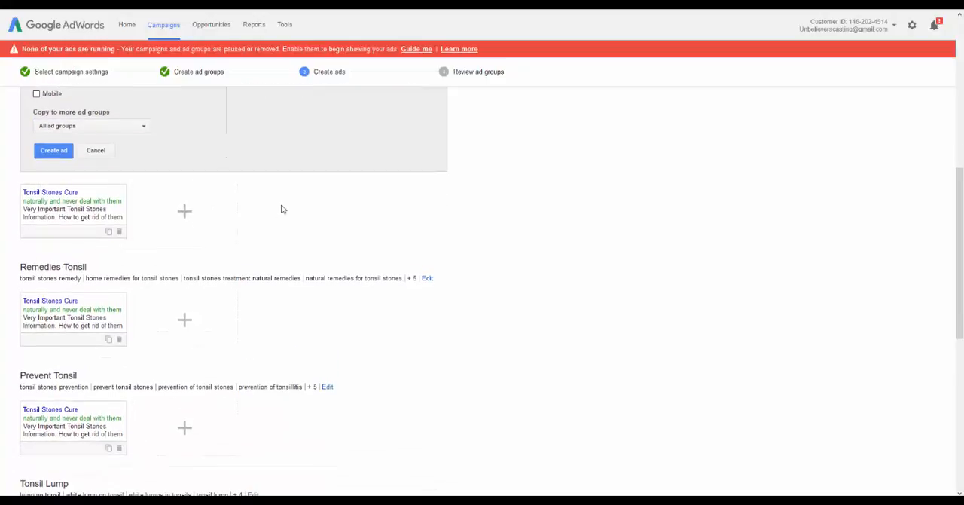
{"action": "left_click", "coordinate": [51, 151]}
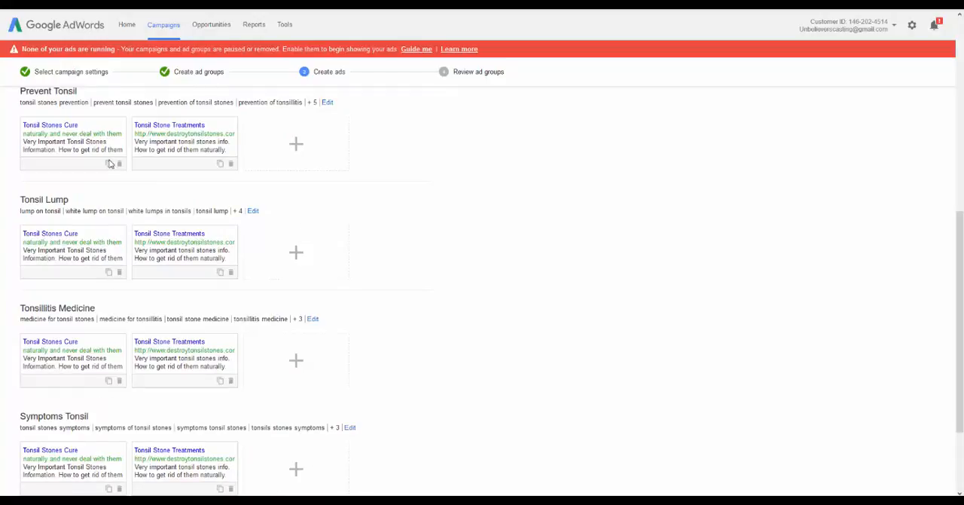
Delete the old Tonsil Stones Cure ad from the Tonsil Stones ad group
{"action": "scroll", "coordinate": [138, 179], "scroll_direction": "up", "scroll_amount": 4}
{"action": "scroll", "coordinate": [148, 215], "scroll_direction": "up", "scroll_amount": 2}
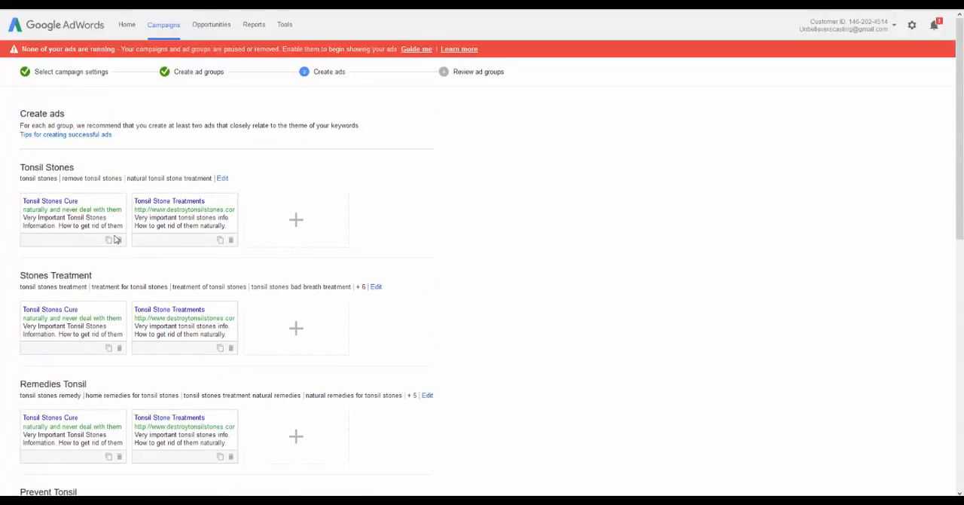
{"action": "left_click", "coordinate": [118, 241]}
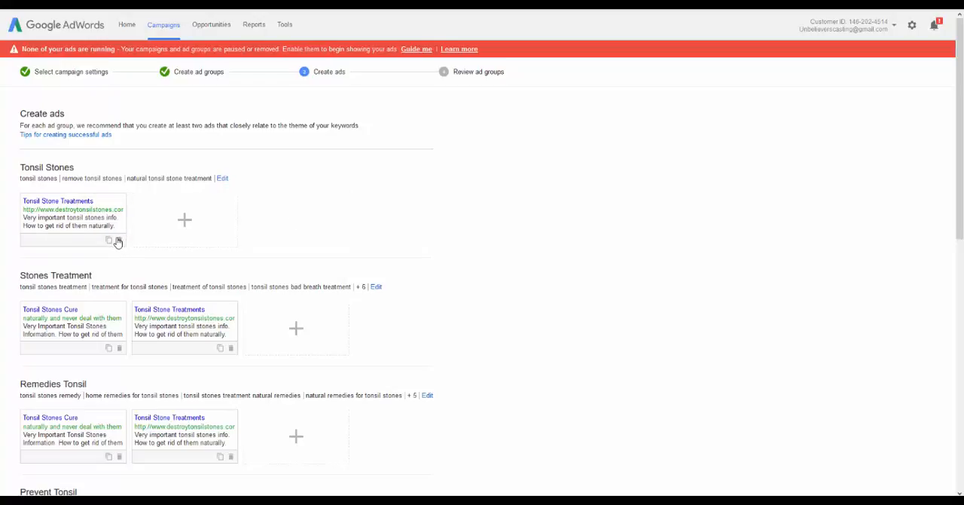
{"action": "left_click", "coordinate": [185, 221]}
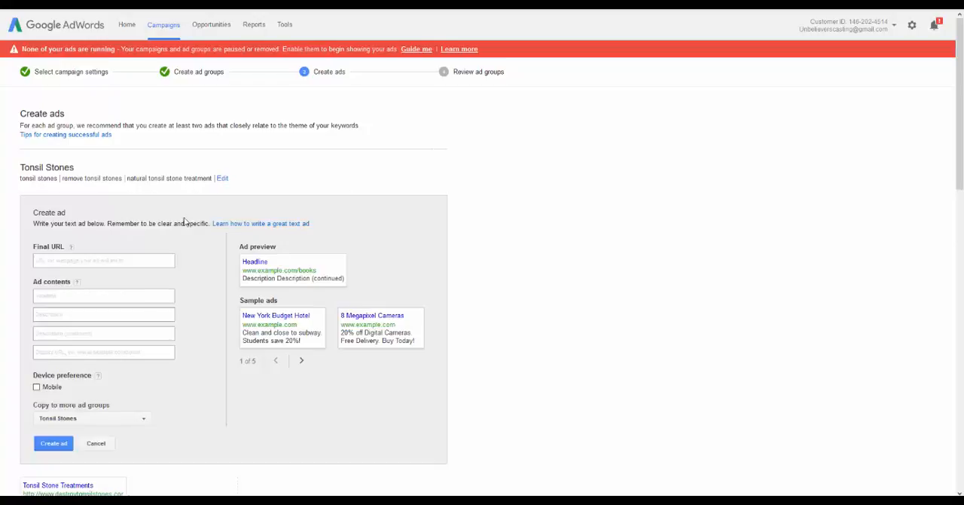
{"action": "left_click", "coordinate": [107, 262]}
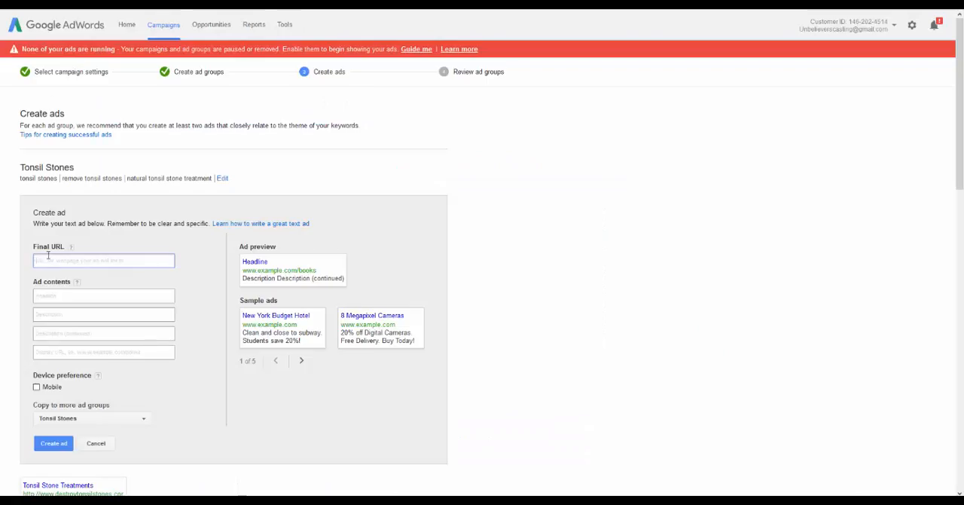
{"action": "type", "text": "http://www.destroytonsilstones.com/"}
{"action": "left_click", "coordinate": [67, 354]}
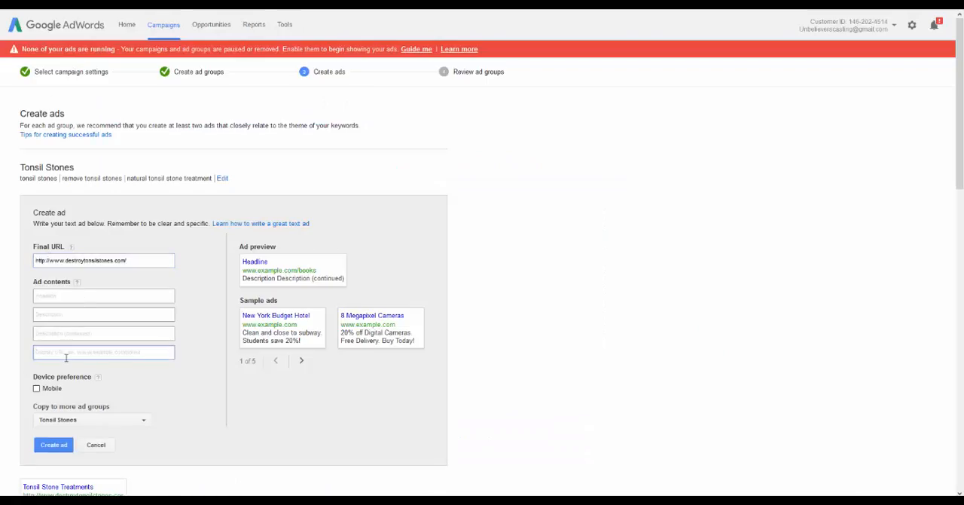
{"action": "type", "text": "http://www.destroytonsilstones.com/"}
{"action": "key", "text": "BackSpace"}
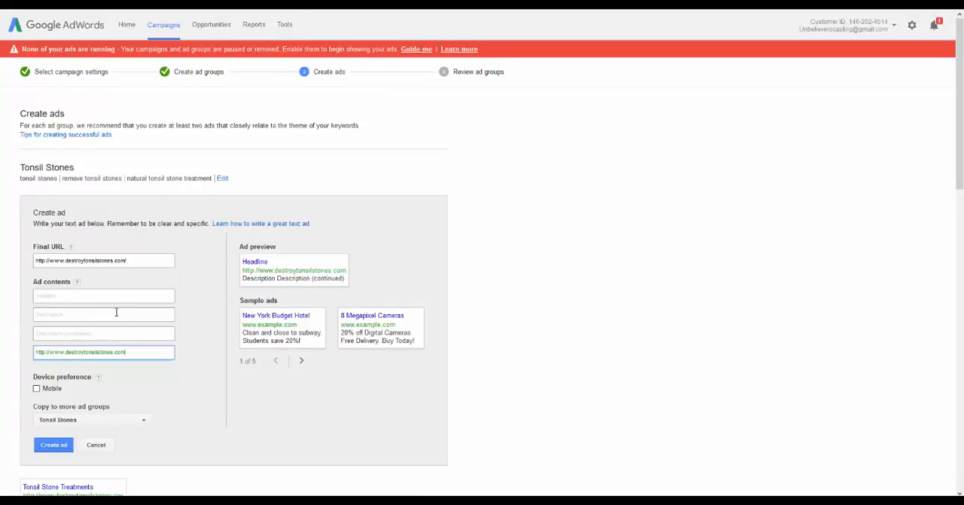
{"action": "triple_click", "coordinate": [50, 352]}
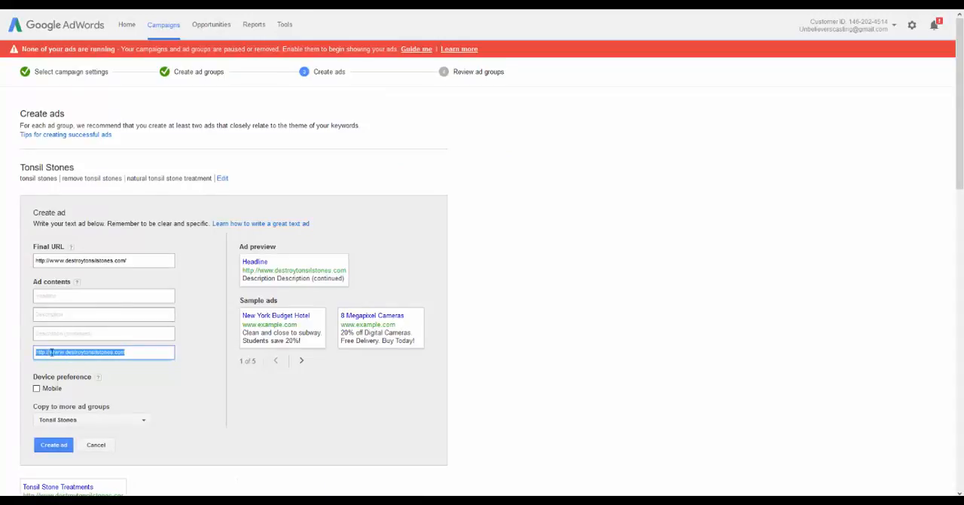
{"action": "double_click", "coordinate": [51, 352]}
Set the new Tonsil Stones ad's headline to "Tonsil Stone Cure"
{"action": "left_click", "coordinate": [64, 296]}
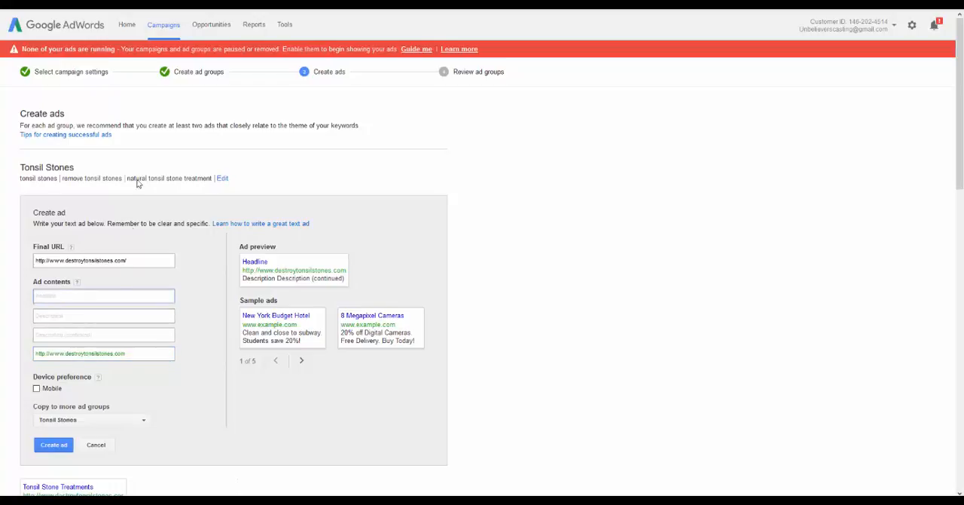
{"action": "scroll", "coordinate": [204, 207], "scroll_direction": "down", "scroll_amount": 3}
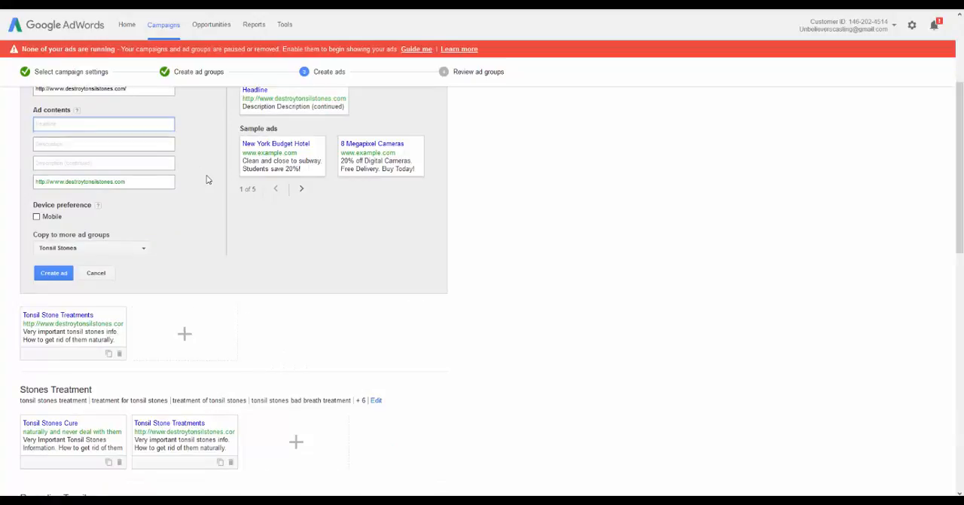
{"action": "scroll", "coordinate": [199, 178], "scroll_direction": "up", "scroll_amount": 1}
{"action": "type", "text": "Tonsi"}
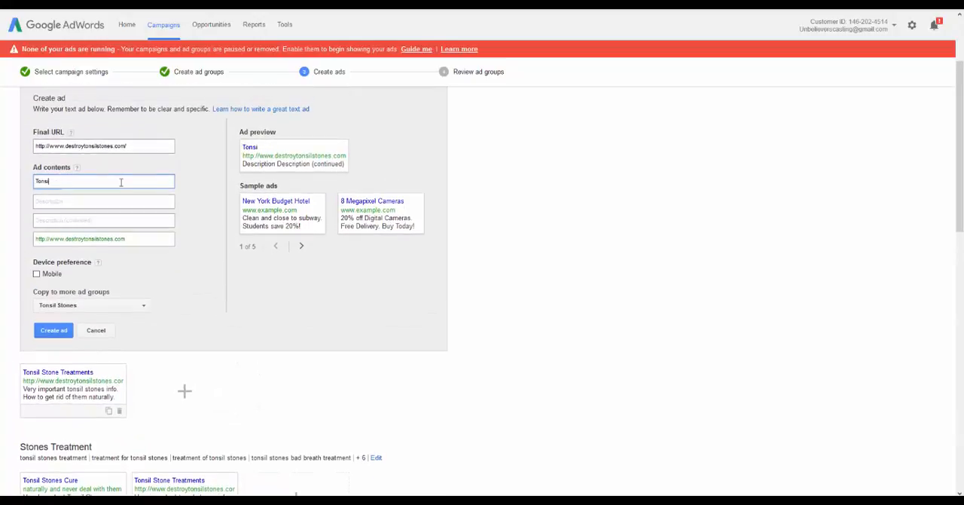
{"action": "type", "text": "l Stone Cure"}
{"action": "key", "text": "Tab"}
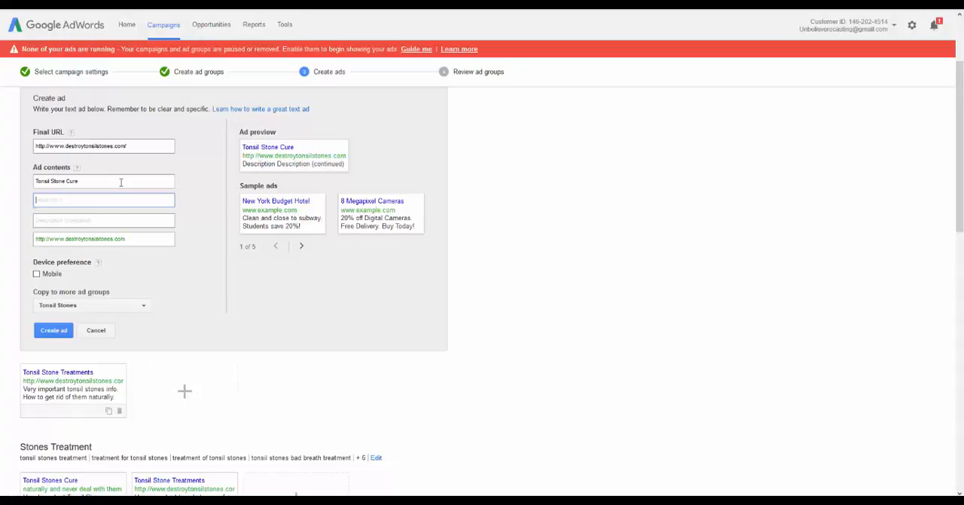
Enter "Very important tonsil stone info." and "How to get rid of them naturally." as the ad's two description lines
{"action": "type", "text": "Very important"}
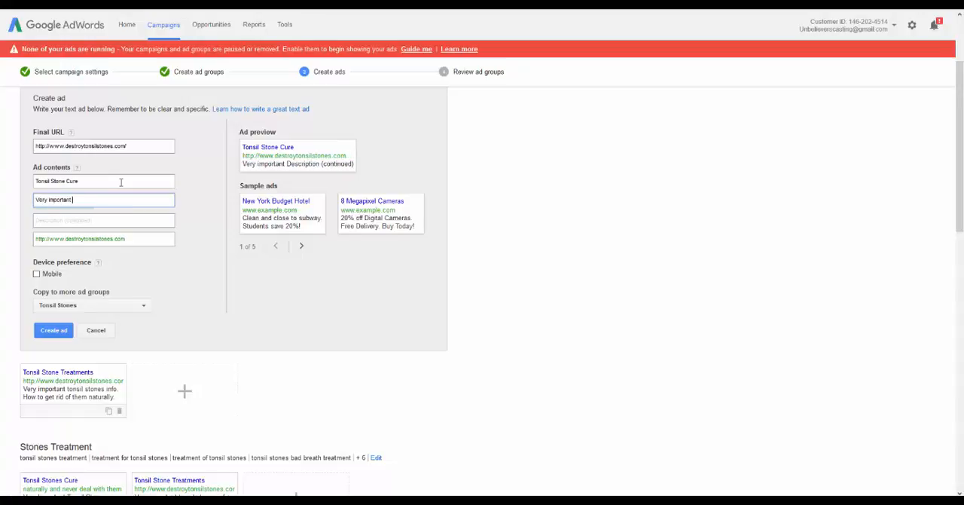
{"action": "type", "text": " tonsil stone"}
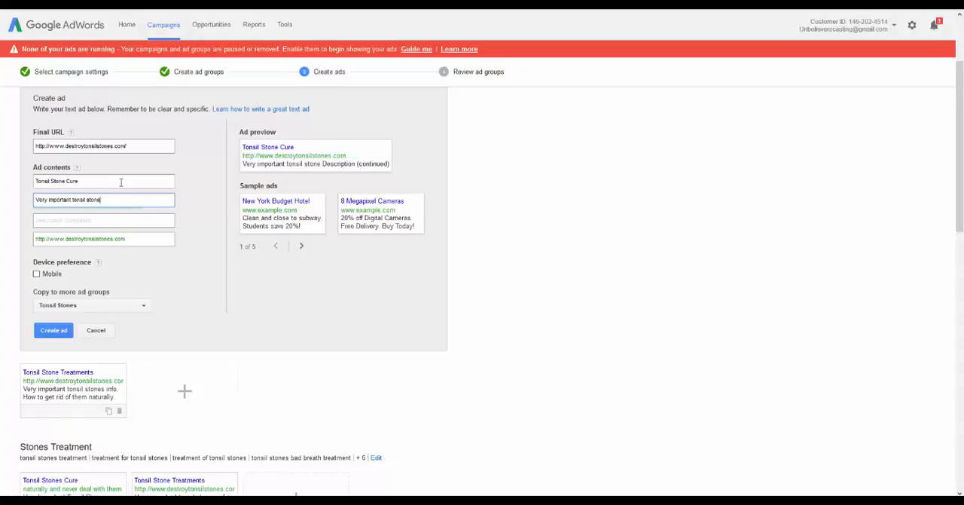
{"action": "type", "text": " info."}
{"action": "key", "text": "Tab"}
{"action": "type", "text": "H"}
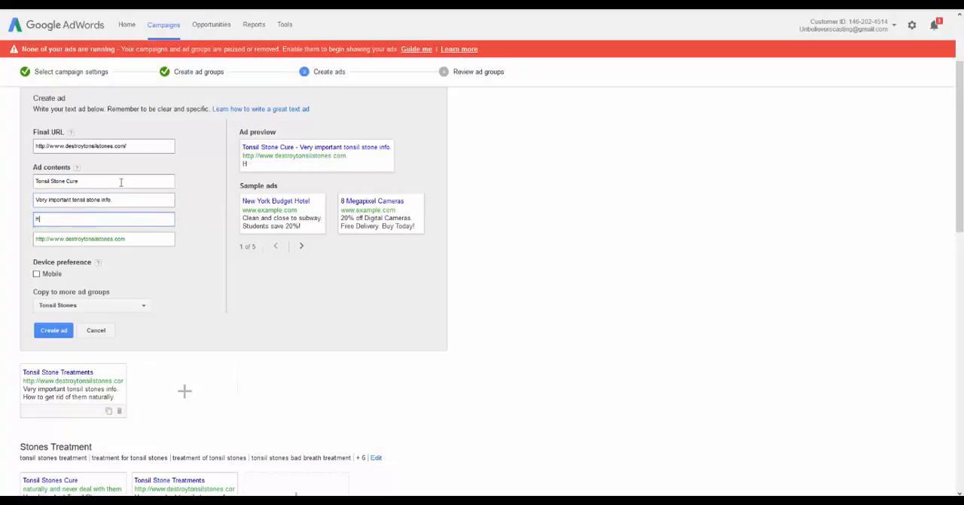
{"action": "type", "text": "ow to get rid of them naturally."}
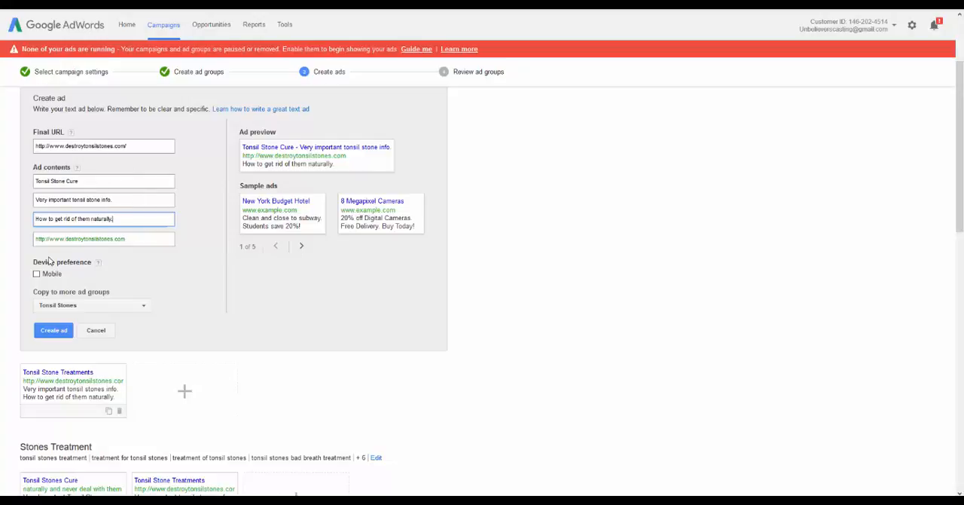
Create the Tonsil Stone Cure ad and copy it to all ad groups
{"action": "left_click", "coordinate": [73, 305]}
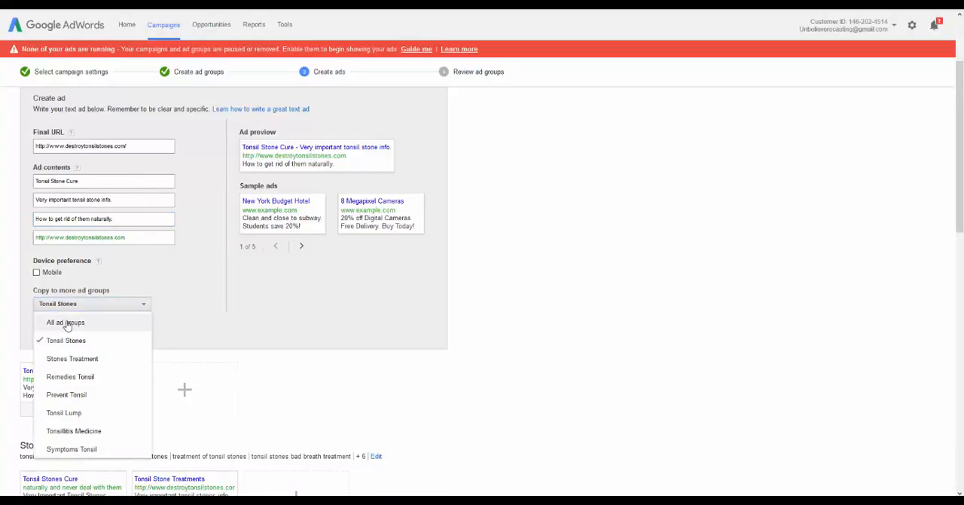
{"action": "left_click", "coordinate": [65, 322]}
{"action": "left_click", "coordinate": [136, 293]}
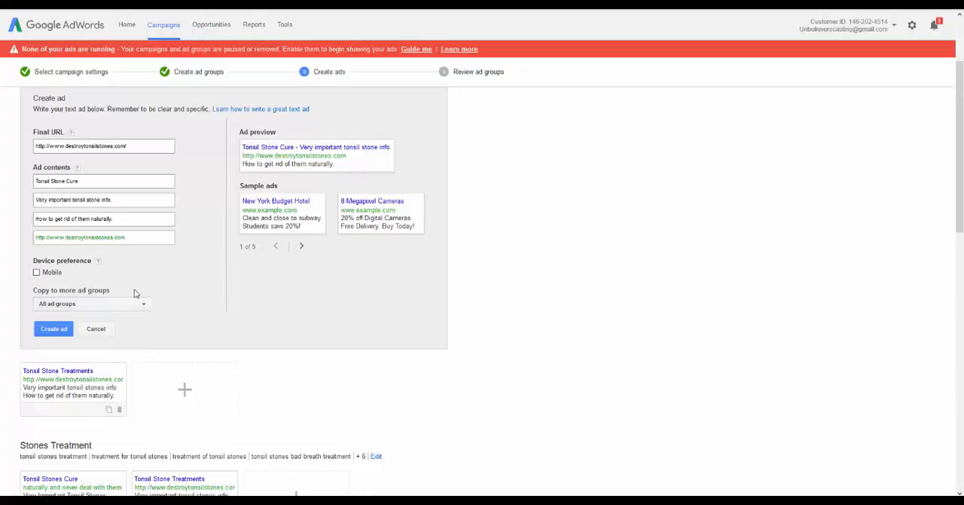
{"action": "left_click", "coordinate": [64, 329]}
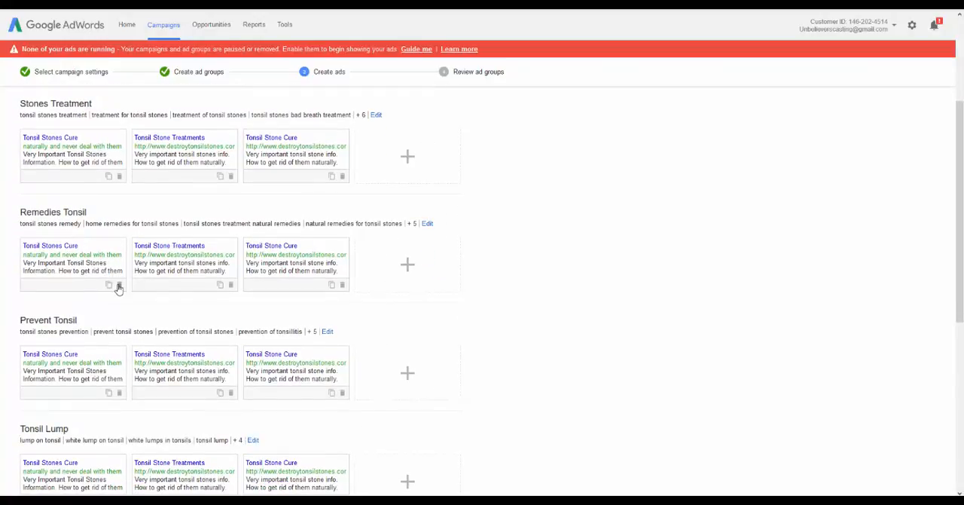
Delete the old Tonsil Stones Cure ad from the Stones Treatment, Remedies Tonsil, Prevent Tonsil, Tonsil Lump, Tonsillitis Medicine and Symptoms Tonsil ad groups
{"action": "left_click", "coordinate": [118, 287]}
{"action": "left_click", "coordinate": [119, 176]}
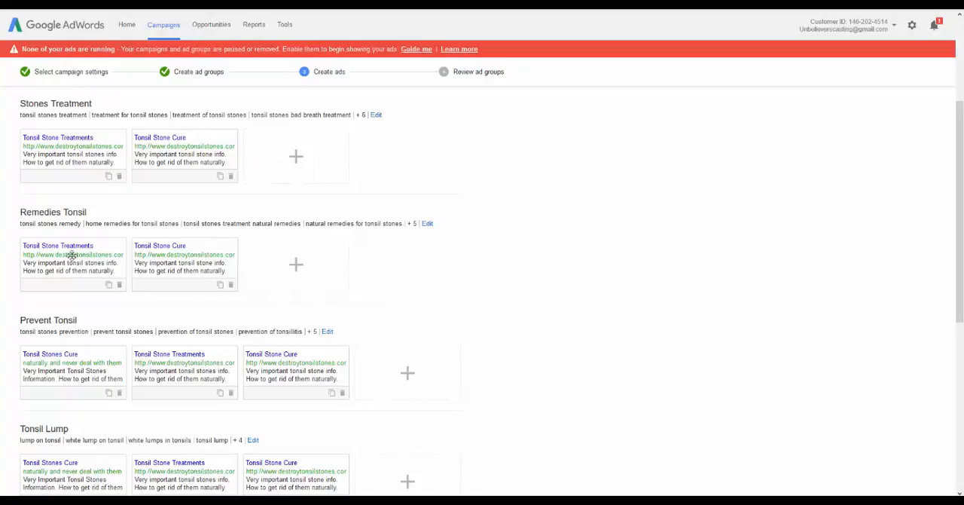
{"action": "scroll", "coordinate": [118, 179], "scroll_direction": "up", "scroll_amount": 1}
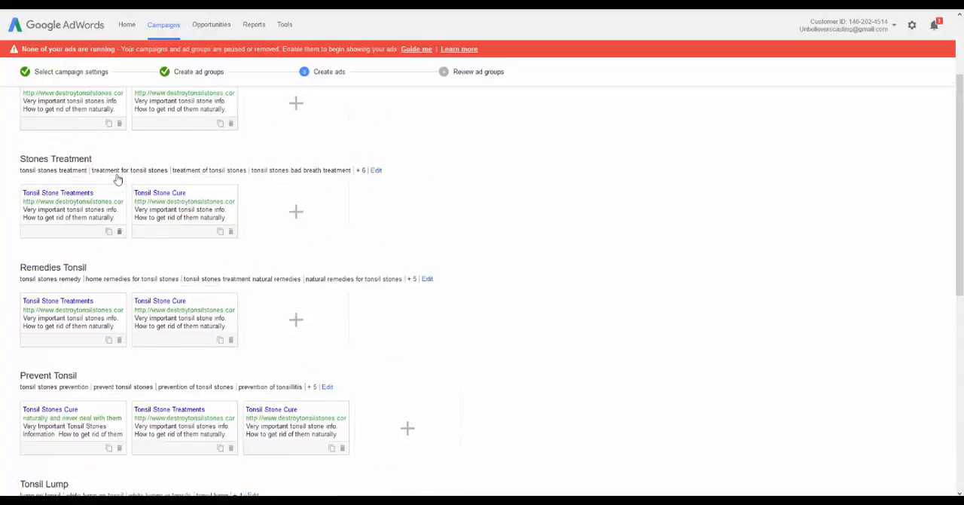
{"action": "scroll", "coordinate": [118, 178], "scroll_direction": "up", "scroll_amount": 2}
{"action": "scroll", "coordinate": [114, 216], "scroll_direction": "down", "scroll_amount": 3}
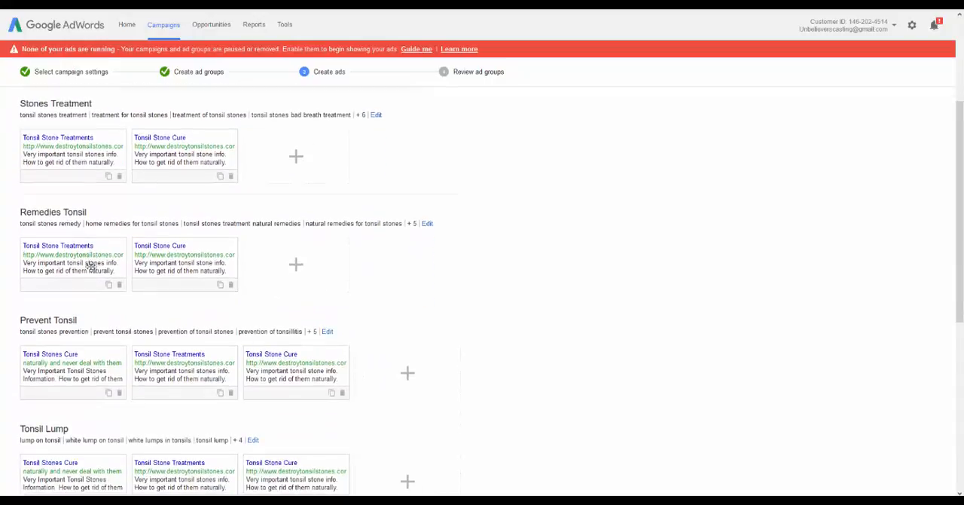
{"action": "scroll", "coordinate": [92, 262], "scroll_direction": "down", "scroll_amount": 3}
{"action": "left_click", "coordinate": [119, 221]}
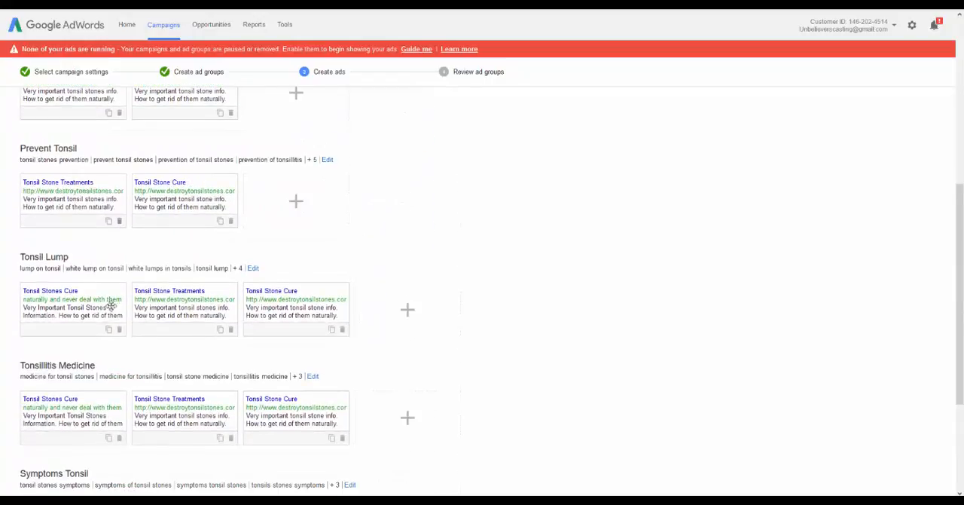
{"action": "left_click", "coordinate": [119, 329]}
{"action": "scroll", "coordinate": [115, 316], "scroll_direction": "down", "scroll_amount": 2}
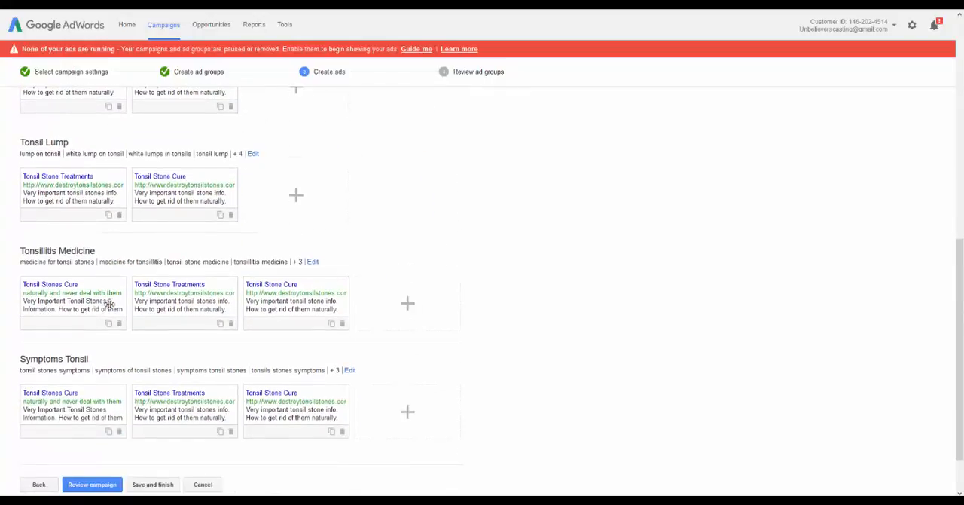
{"action": "left_click", "coordinate": [119, 323]}
{"action": "scroll", "coordinate": [113, 332], "scroll_direction": "down", "scroll_amount": 1}
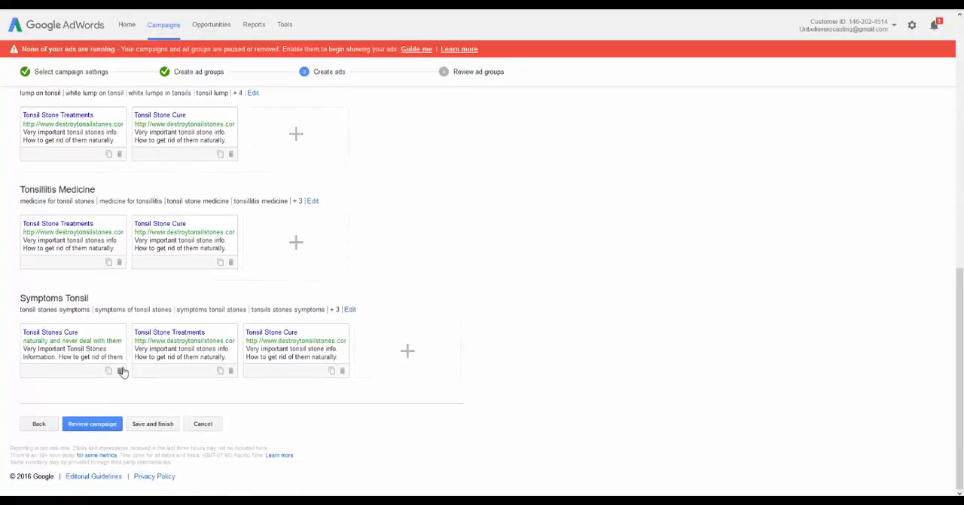
{"action": "left_click", "coordinate": [119, 370]}
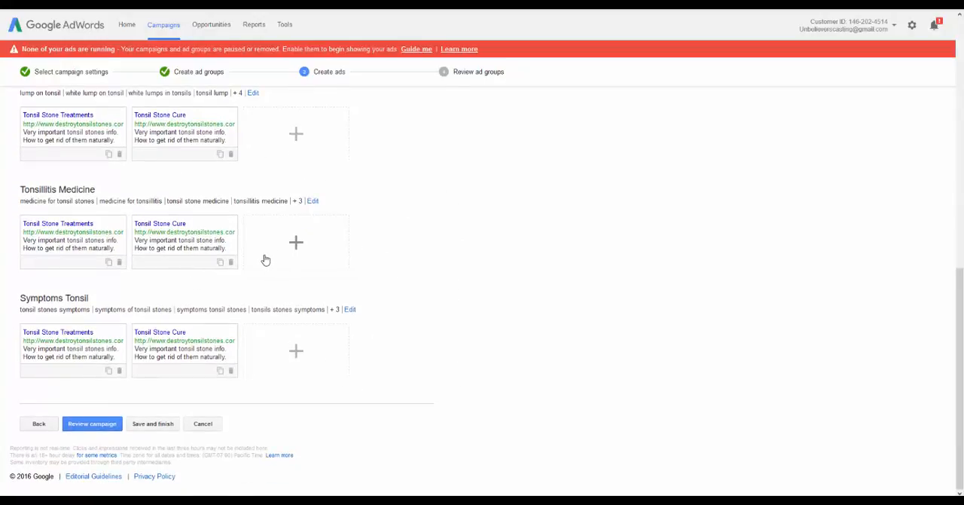
{"action": "left_click", "coordinate": [294, 246]}
{"action": "scroll", "coordinate": [80, 186], "scroll_direction": "down", "scroll_amount": 2}
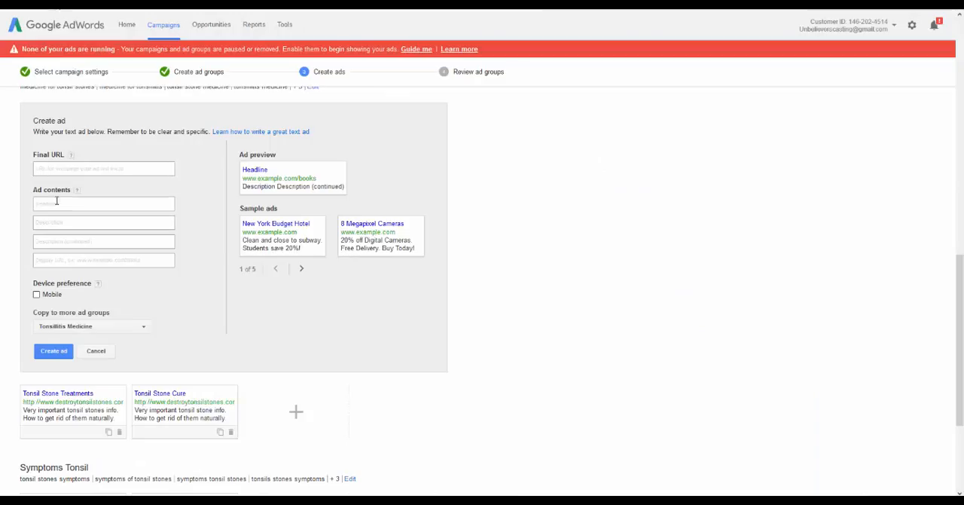
{"action": "left_click", "coordinate": [50, 171]}
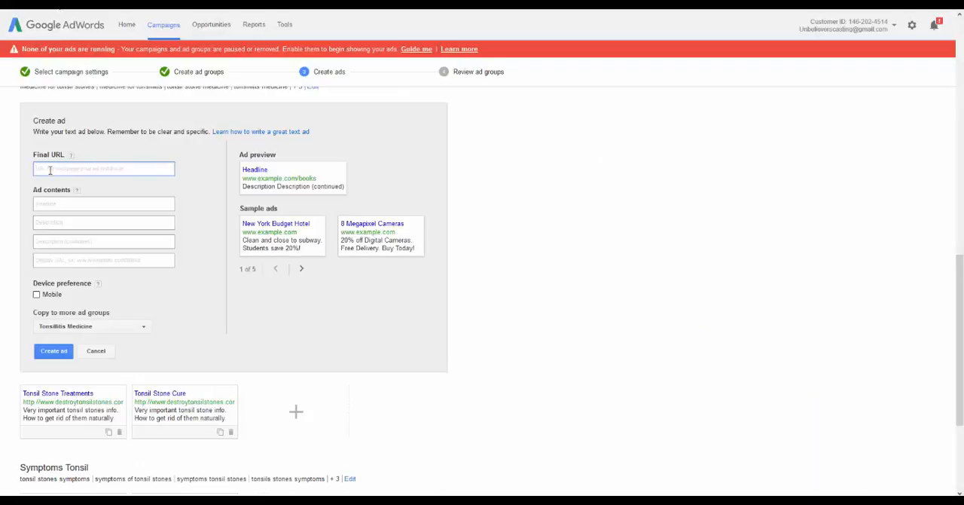
{"action": "type", "text": "http://www.destroytonsilstones.com/"}
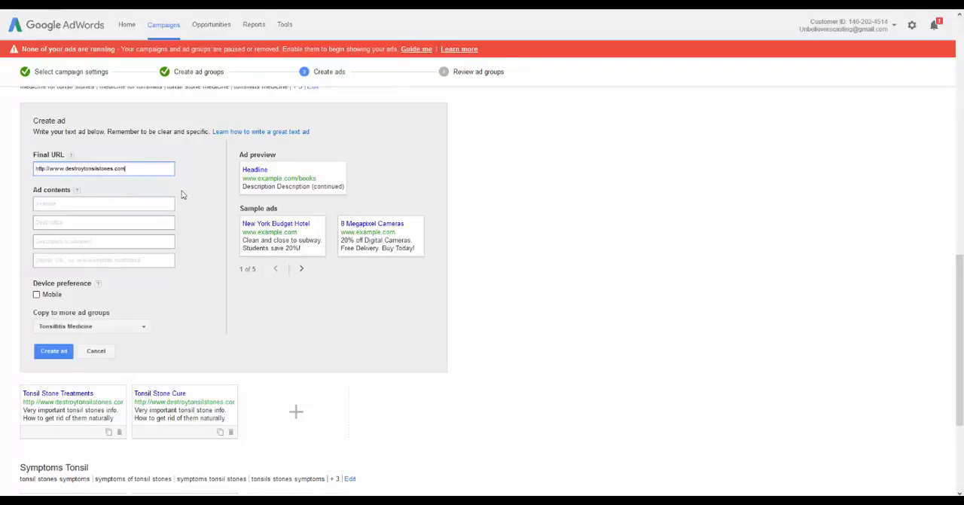
Enter "Tonsil Stone Medicine?" as the headline of the new Tonsillitis Medicine ad
{"action": "left_click", "coordinate": [104, 201]}
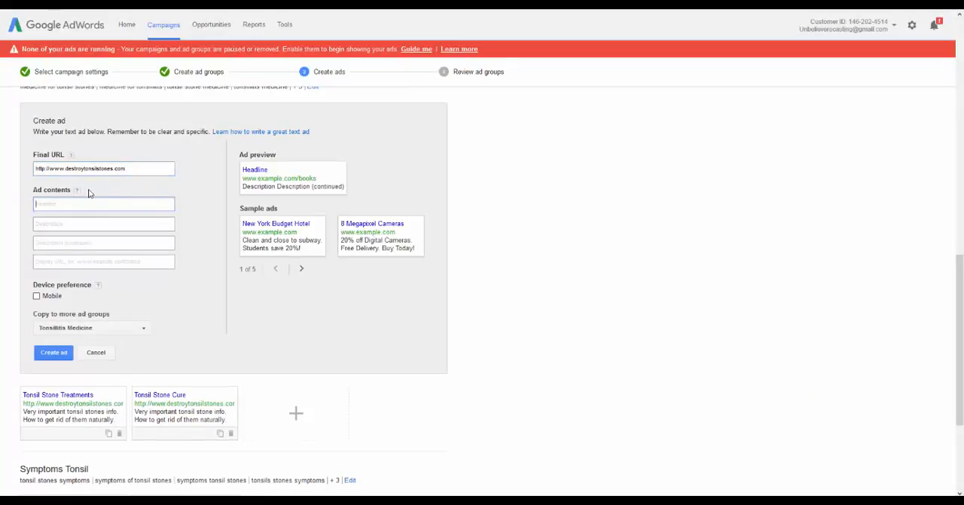
{"action": "type", "text": "Tonsil Stone Medicine?"}
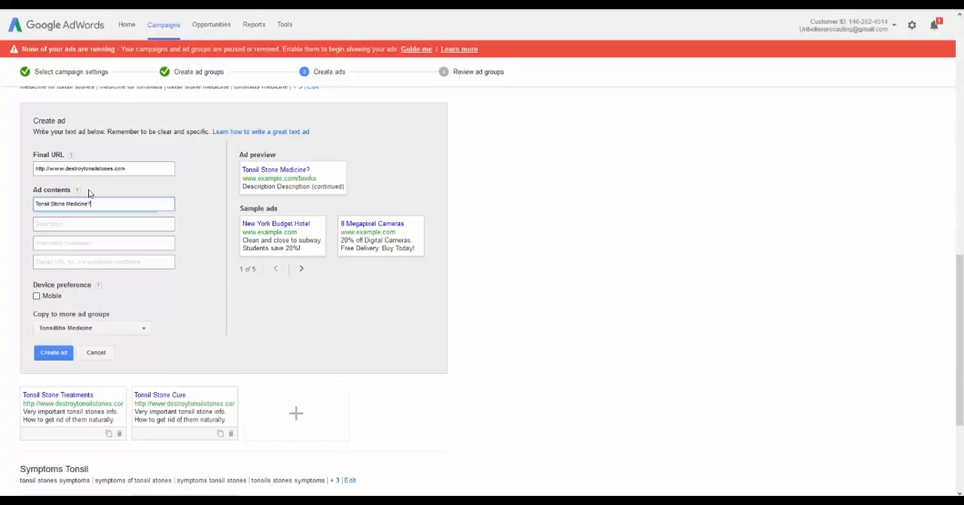
{"action": "key", "text": "Tab"}
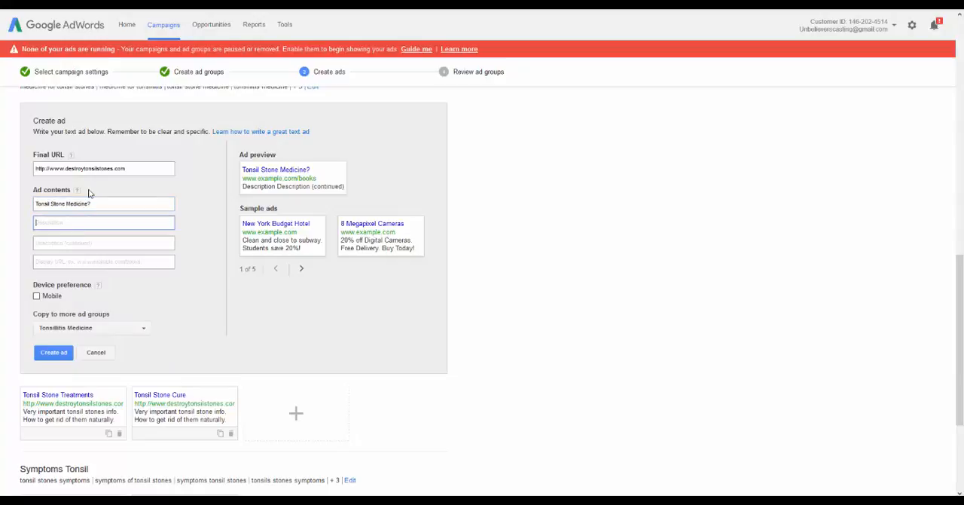
{"action": "type", "text": "You"}
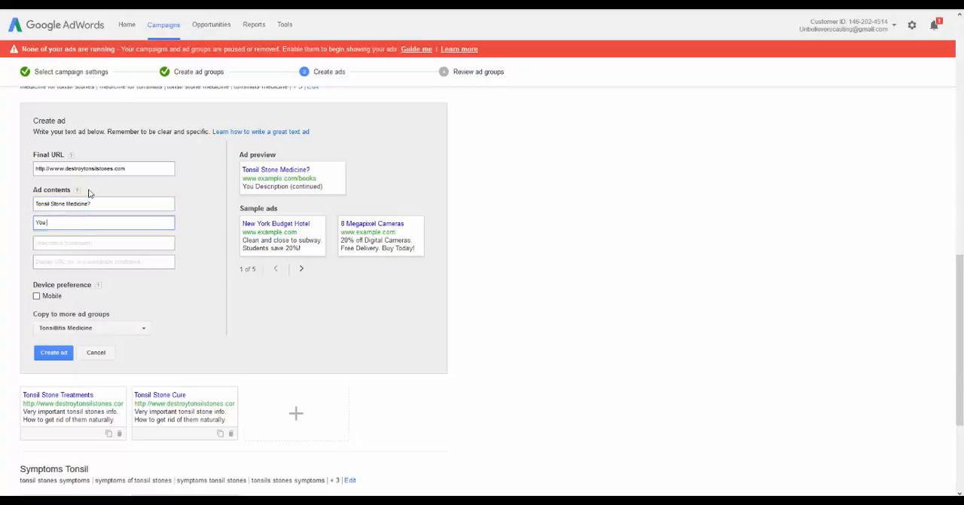
{"action": "key", "text": "BackSpace"}
{"action": "key", "text": "BackSpace"}
{"action": "key", "text": "BackSpace"}
{"action": "type", "text": "You"}
{"action": "key", "text": "BackSpace"}
{"action": "key", "text": "BackSpace"}
{"action": "key", "text": "BackSpace"}
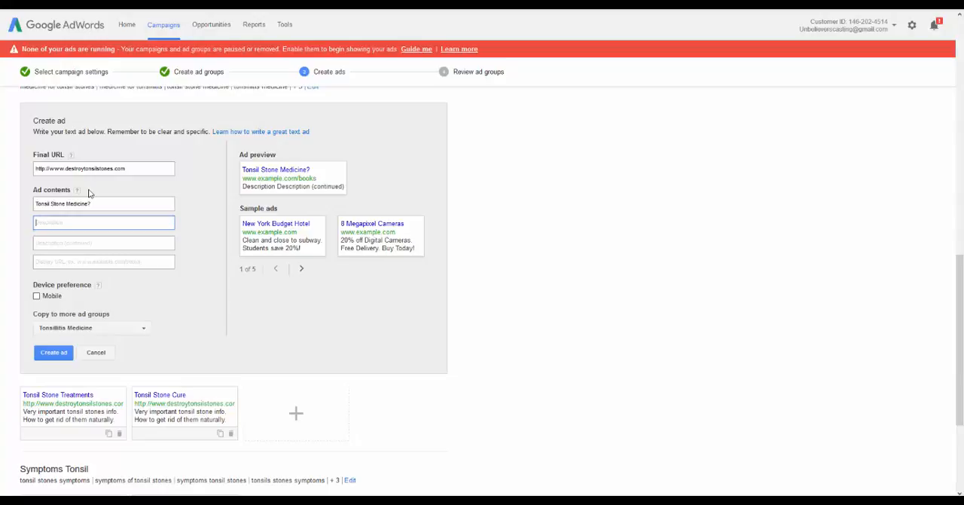
{"action": "type", "text": "Very important i"}
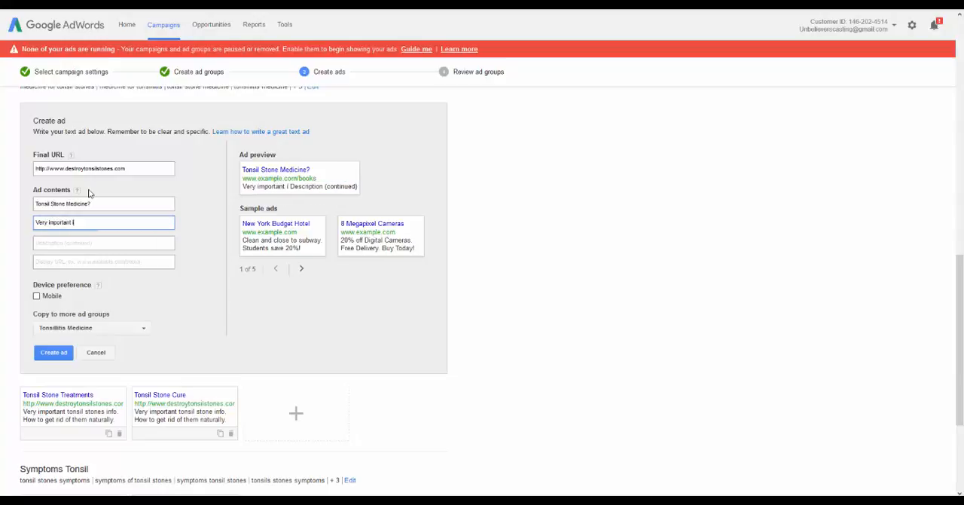
{"action": "type", "text": "nformation."}
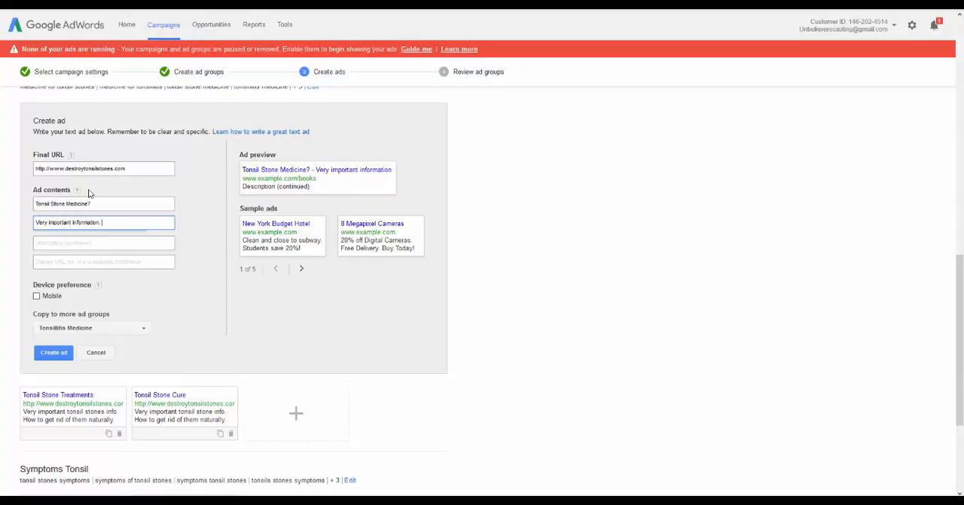
{"action": "key", "text": "Tab"}
{"action": "type", "text": "You"}
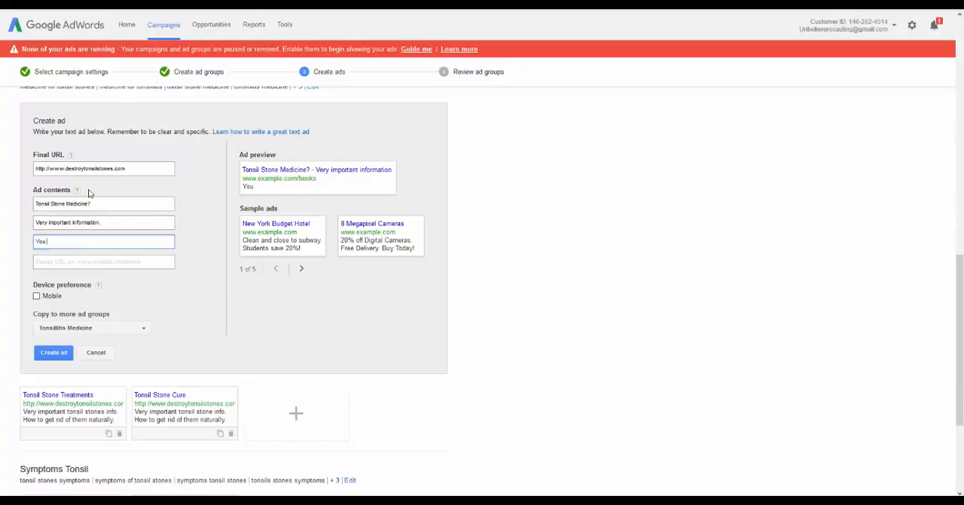
{"action": "key", "text": "BackSpace"}
{"action": "key", "text": "BackSpace"}
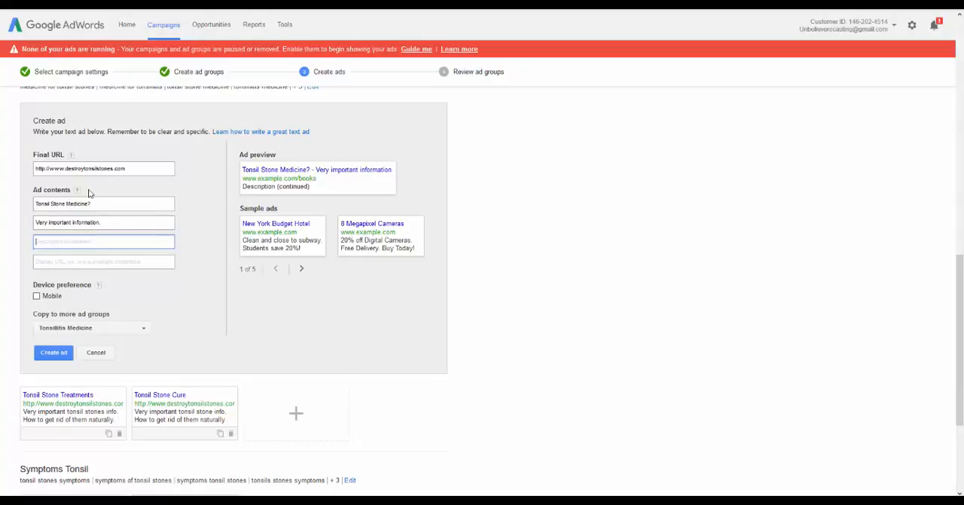
Set the ad's two description lines to "How to get rid of tonsil stones" and "without medicine."
{"action": "left_click_drag", "start_coordinate": [117, 223], "coordinate": [2, 217]}
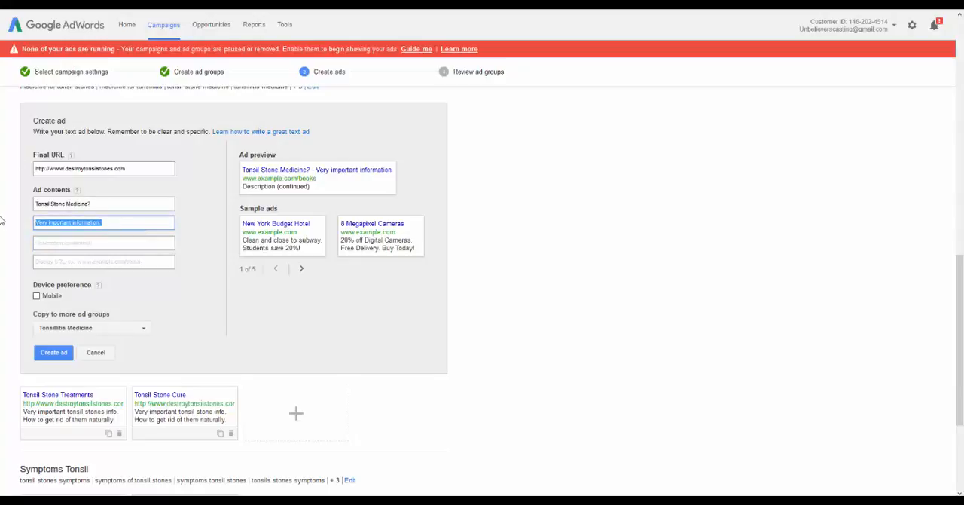
{"action": "key", "text": "BackSpace"}
{"action": "type", "text": "You"}
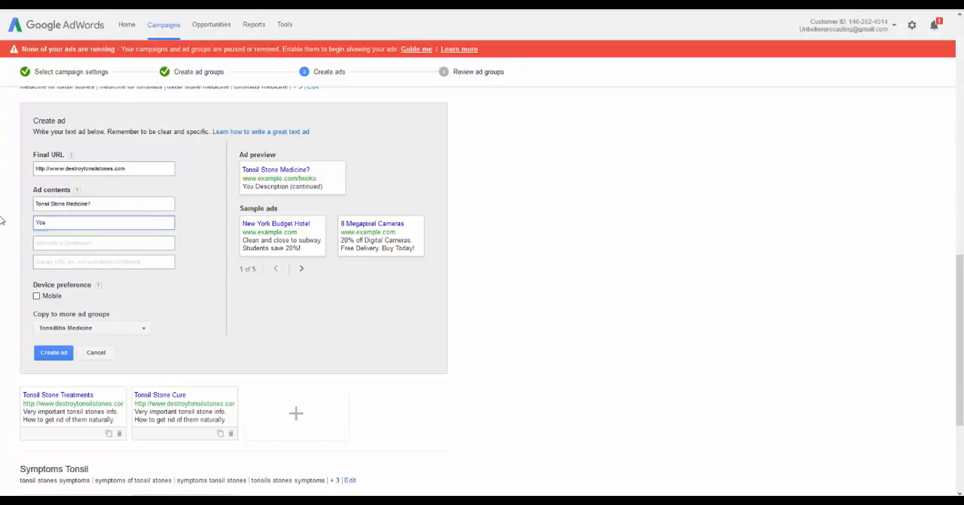
{"action": "key", "text": "BackSpace"}
{"action": "key", "text": "BackSpace"}
{"action": "key", "text": "BackSpace"}
{"action": "key", "text": "BackSpace"}
{"action": "type", "text": "How to get rid of tonsi"}
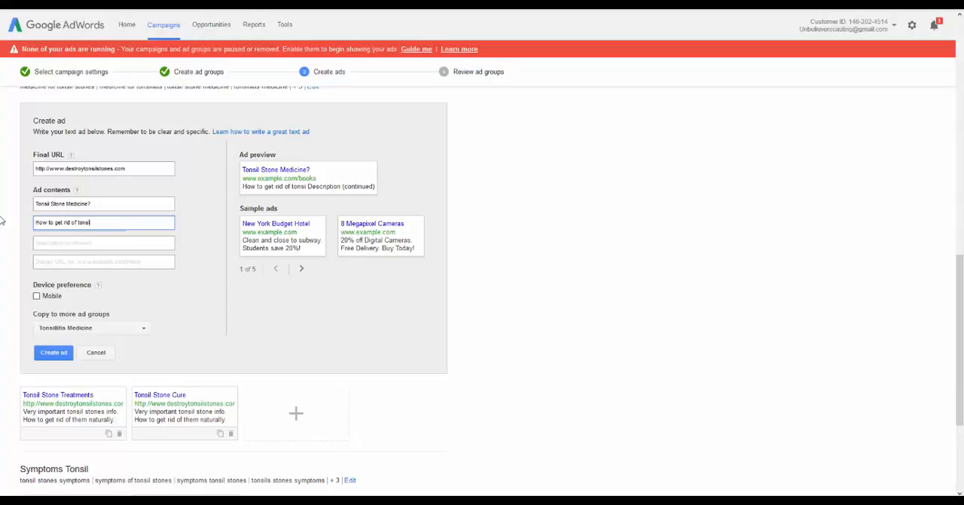
{"action": "type", "text": "l stones"}
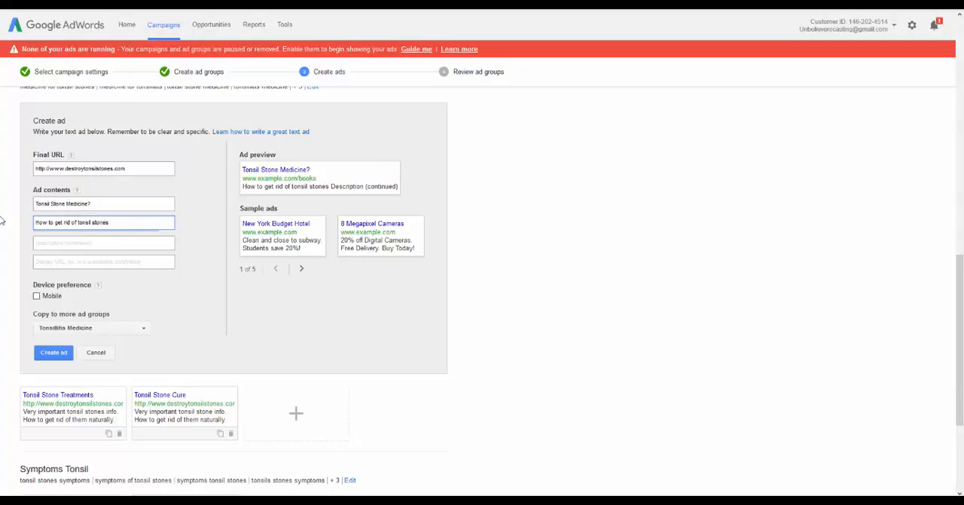
{"action": "key", "text": "Tab"}
{"action": "type", "text": "without me"}
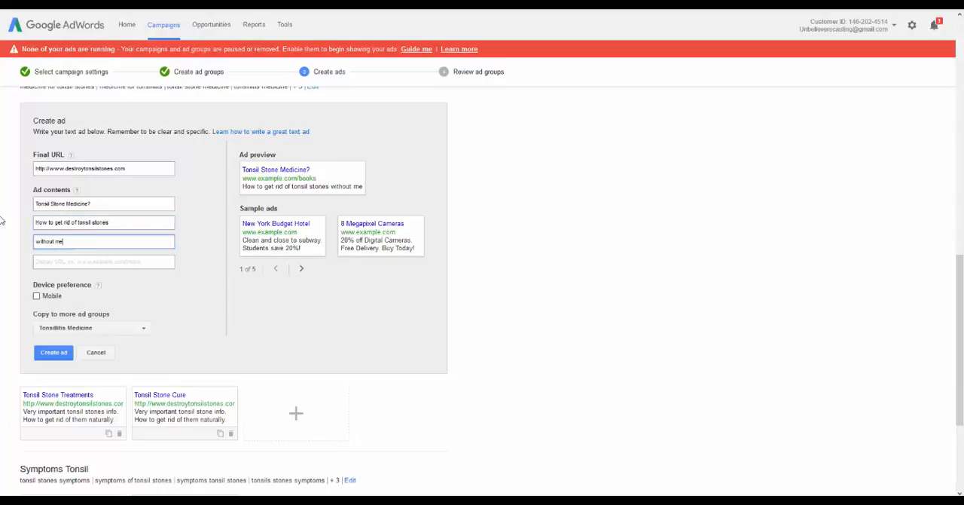
{"action": "type", "text": "dicine."}
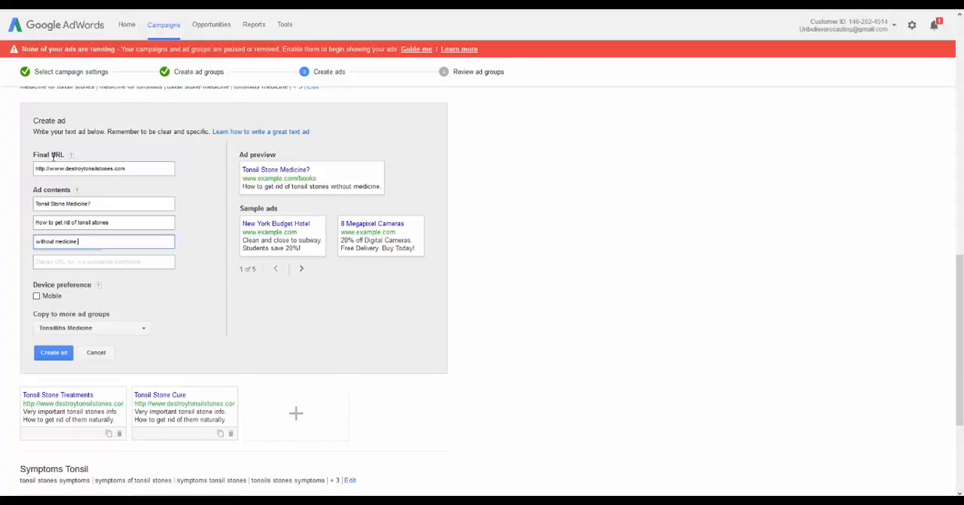
{"action": "triple_click", "coordinate": [90, 167]}
{"action": "key", "text": "ctrl+c"}
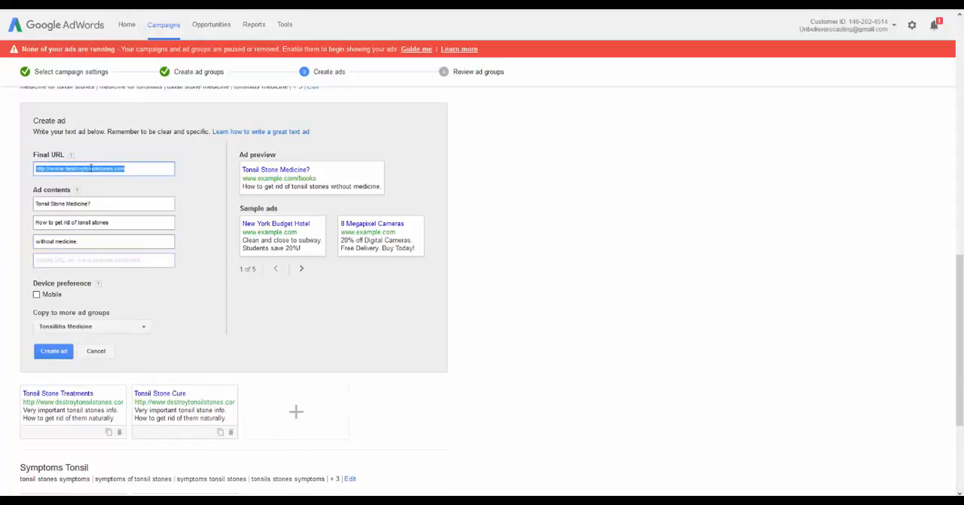
{"action": "left_click", "coordinate": [51, 260]}
{"action": "key", "text": "ctrl+v"}
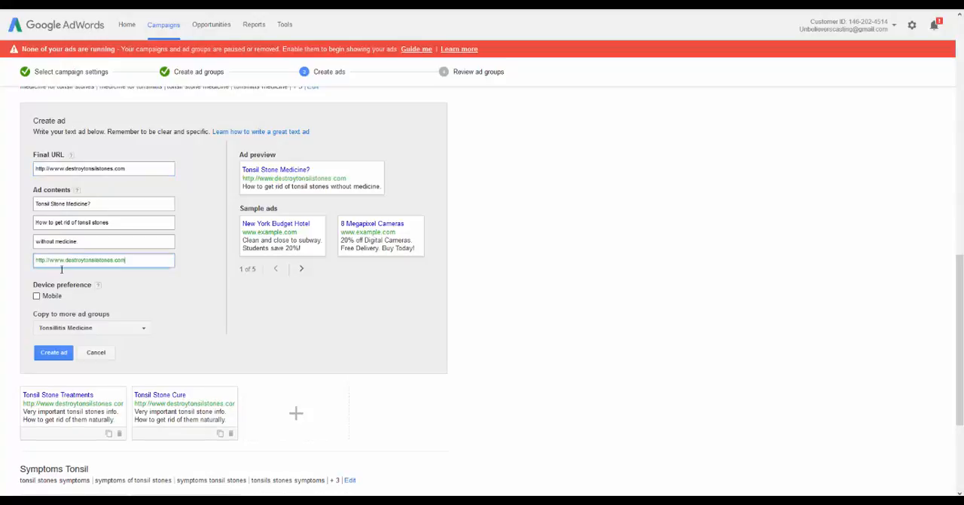
{"action": "left_click", "coordinate": [156, 295]}
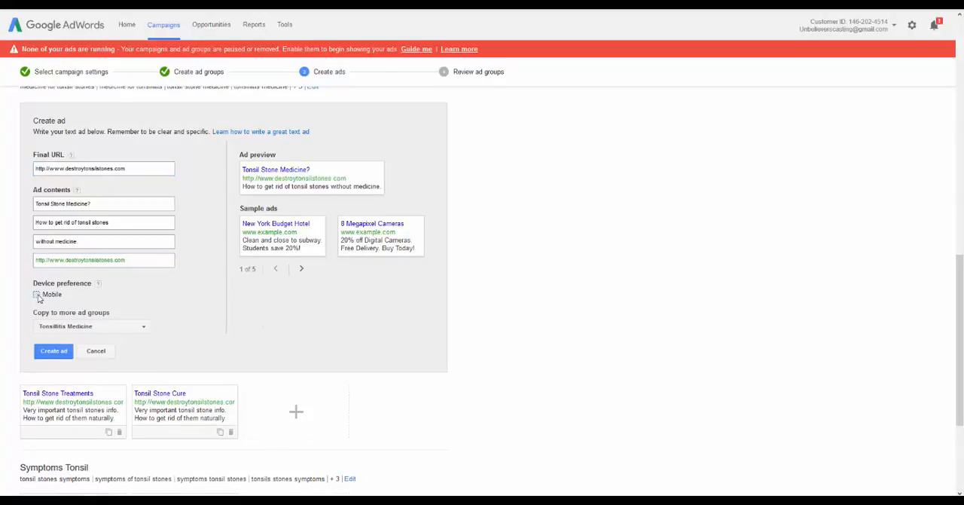
Set the ad's device preference to mobile and create it in the Tonsillitis Medicine ad group only
{"action": "left_click", "coordinate": [37, 295]}
{"action": "left_click", "coordinate": [127, 329]}
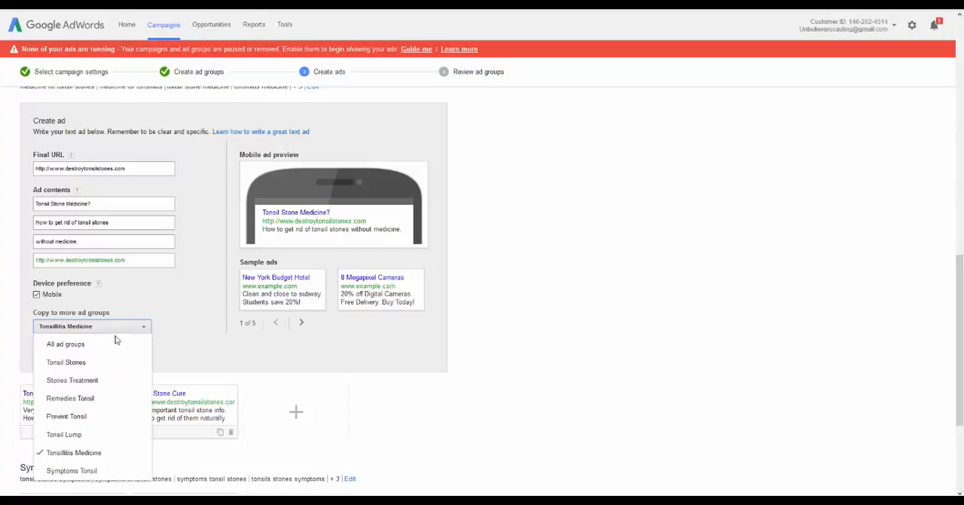
{"action": "left_click", "coordinate": [71, 453]}
{"action": "left_click", "coordinate": [120, 452]}
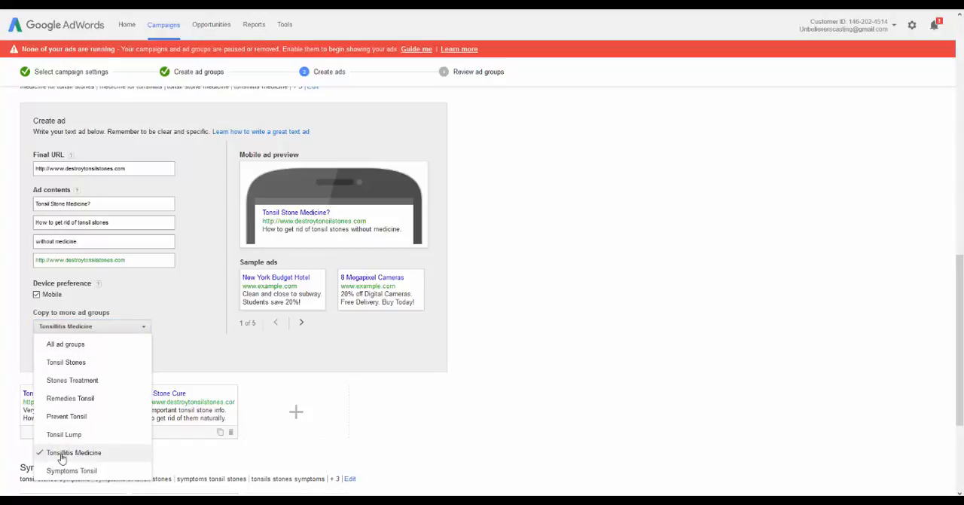
{"action": "left_click", "coordinate": [170, 305]}
{"action": "left_click", "coordinate": [53, 351]}
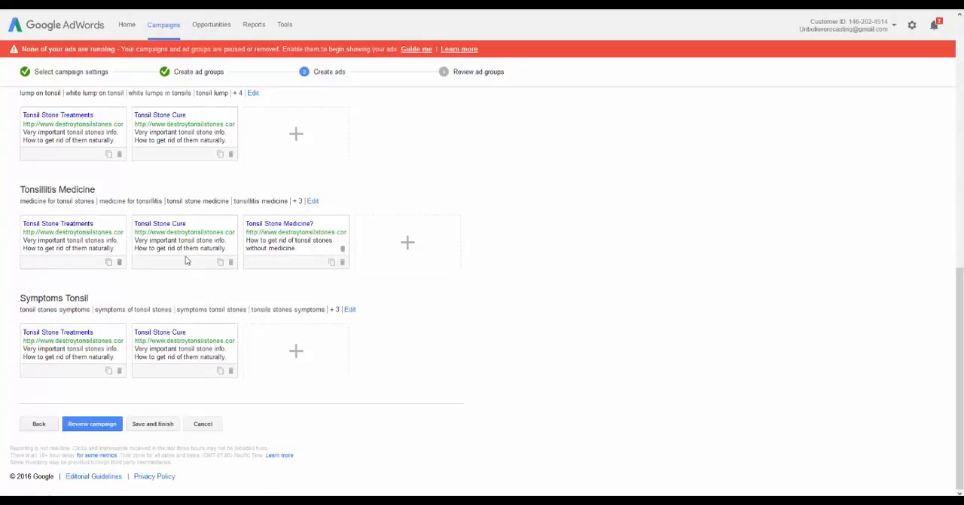
Try to save and finish the campaign from its review, and go back to editing
{"action": "left_click", "coordinate": [103, 424]}
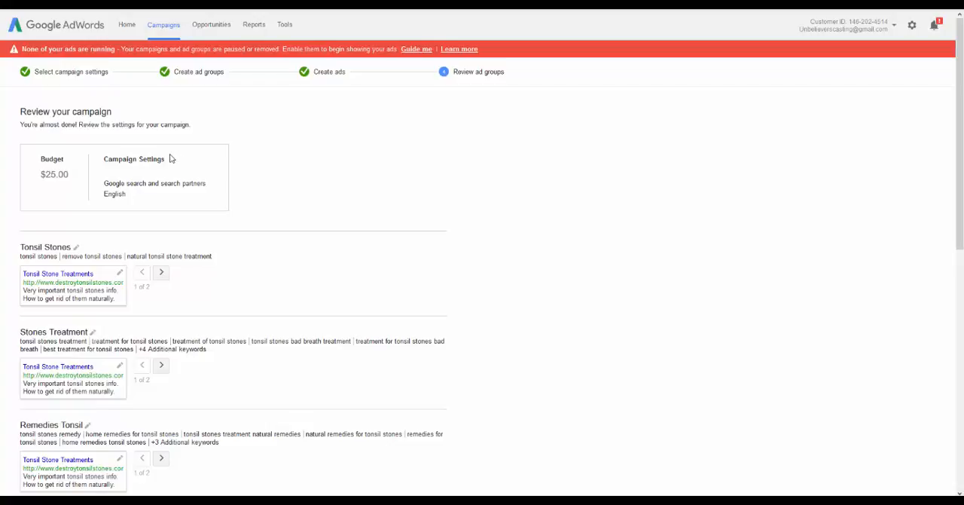
{"action": "scroll", "coordinate": [335, 188], "scroll_direction": "down", "scroll_amount": 10}
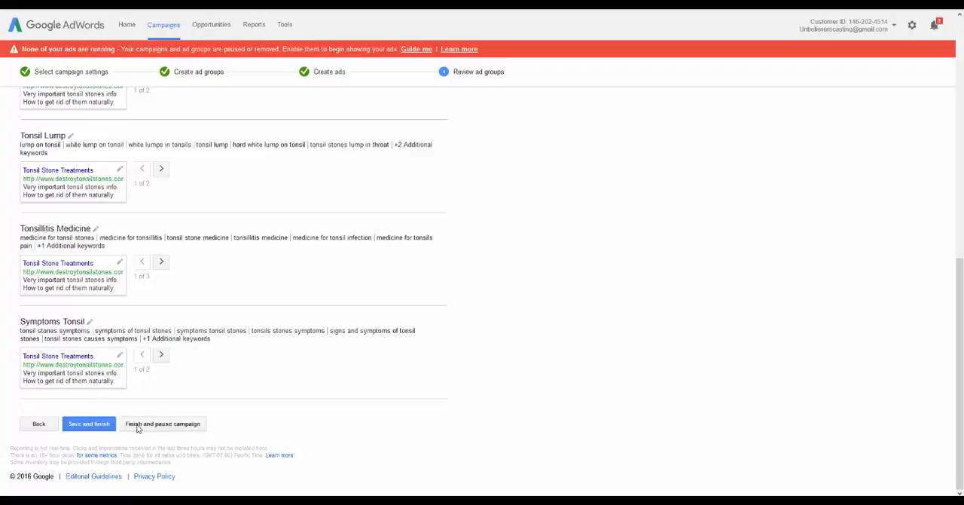
{"action": "left_click", "coordinate": [84, 424]}
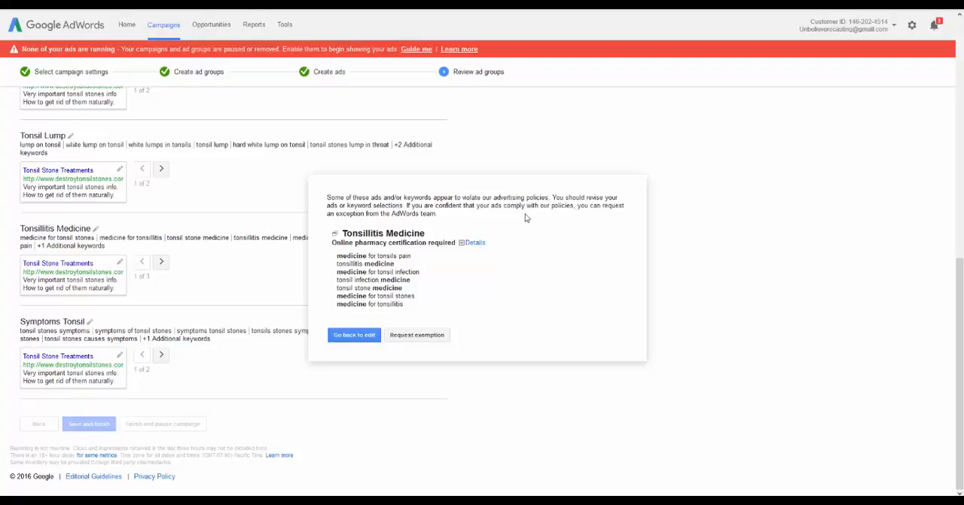
{"action": "left_click", "coordinate": [356, 334]}
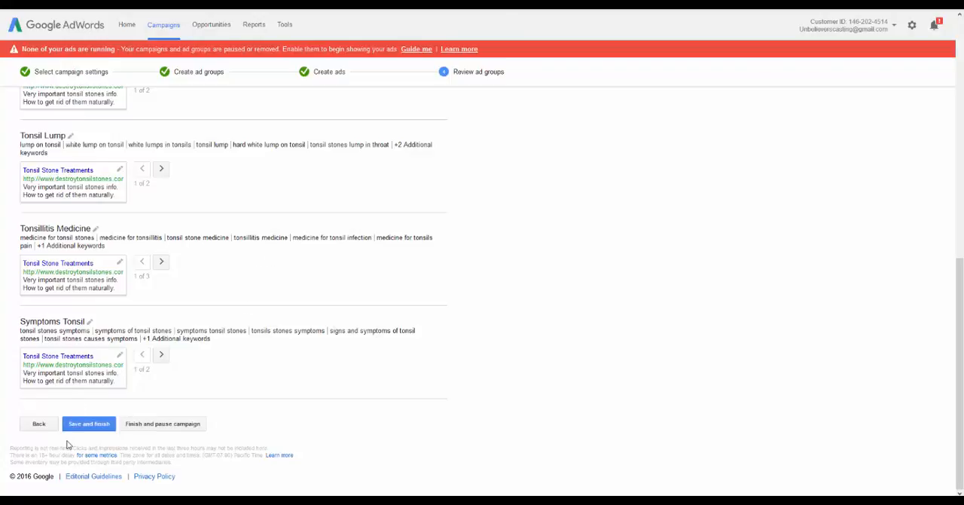
Return to the ad group setup and remove the Tonsillitis Medicine ad group
{"action": "left_click", "coordinate": [38, 423]}
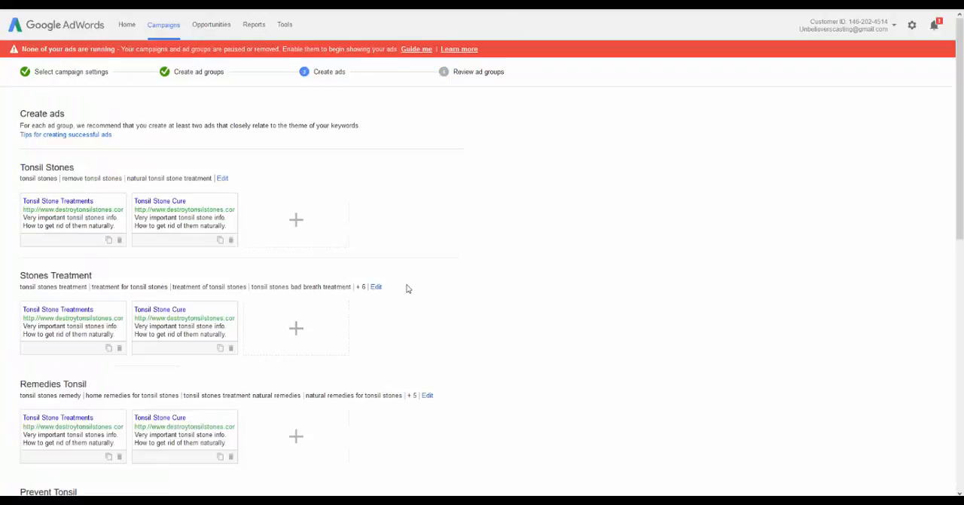
{"action": "scroll", "coordinate": [407, 288], "scroll_direction": "down", "scroll_amount": 2}
{"action": "scroll", "coordinate": [401, 288], "scroll_direction": "down", "scroll_amount": 3}
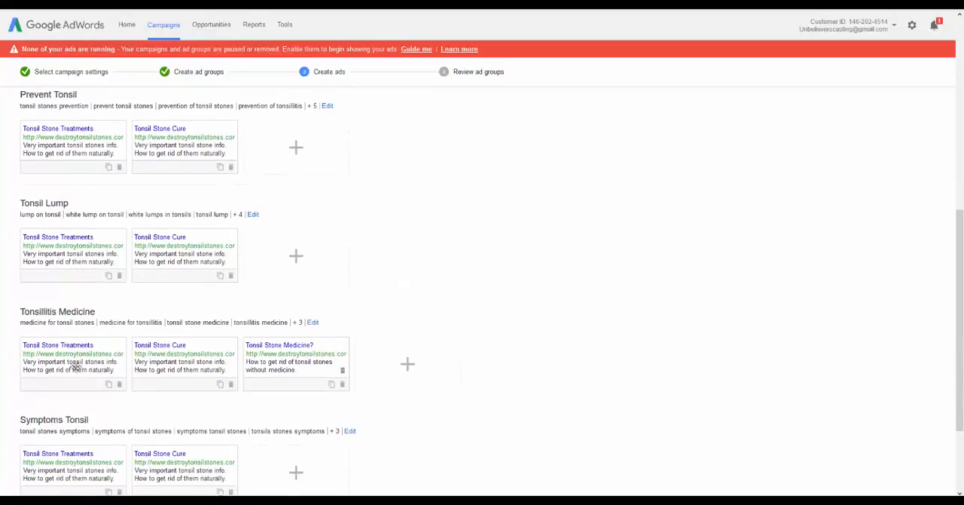
{"action": "scroll", "coordinate": [65, 409], "scroll_direction": "down", "scroll_amount": 1}
{"action": "left_click", "coordinate": [41, 423]}
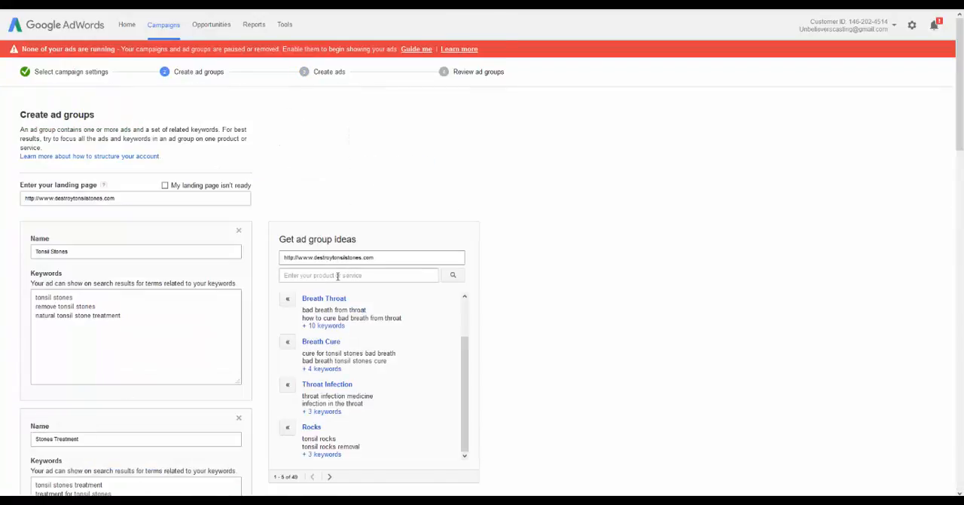
{"action": "scroll", "coordinate": [312, 215], "scroll_direction": "down", "scroll_amount": 5}
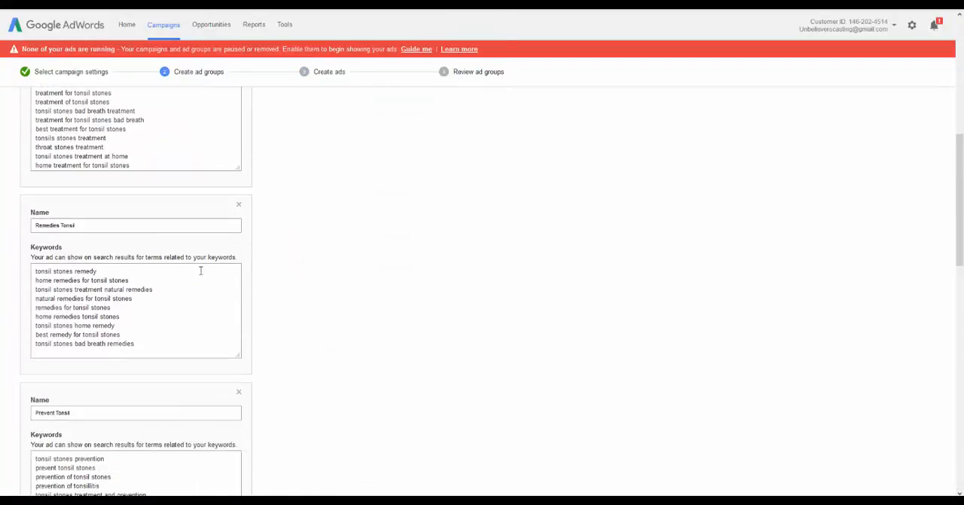
{"action": "scroll", "coordinate": [151, 276], "scroll_direction": "down", "scroll_amount": 6}
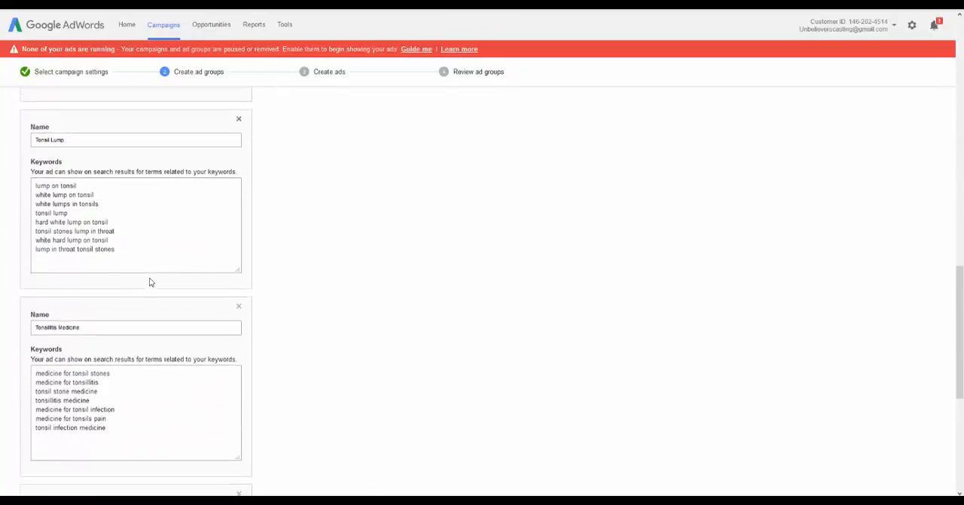
{"action": "left_click_drag", "start_coordinate": [114, 372], "coordinate": [2, 314]}
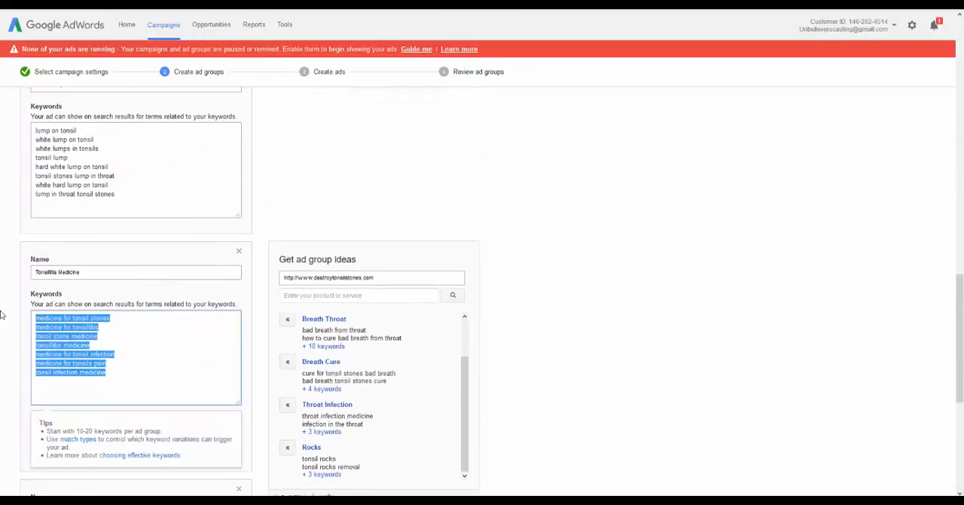
{"action": "left_click", "coordinate": [239, 251]}
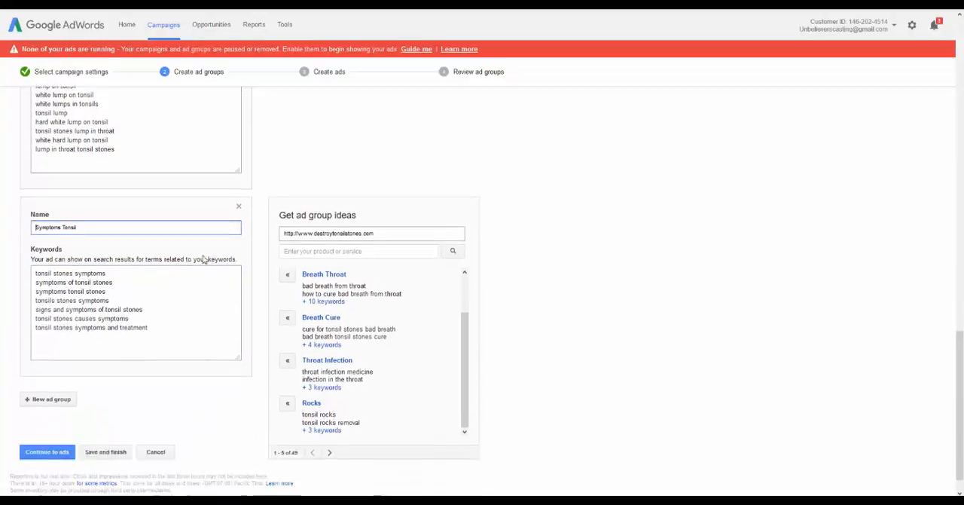
Continue past the ads stage without adding ads and open the campaign review
{"action": "scroll", "coordinate": [203, 259], "scroll_direction": "down", "scroll_amount": 1}
{"action": "left_click", "coordinate": [47, 423]}
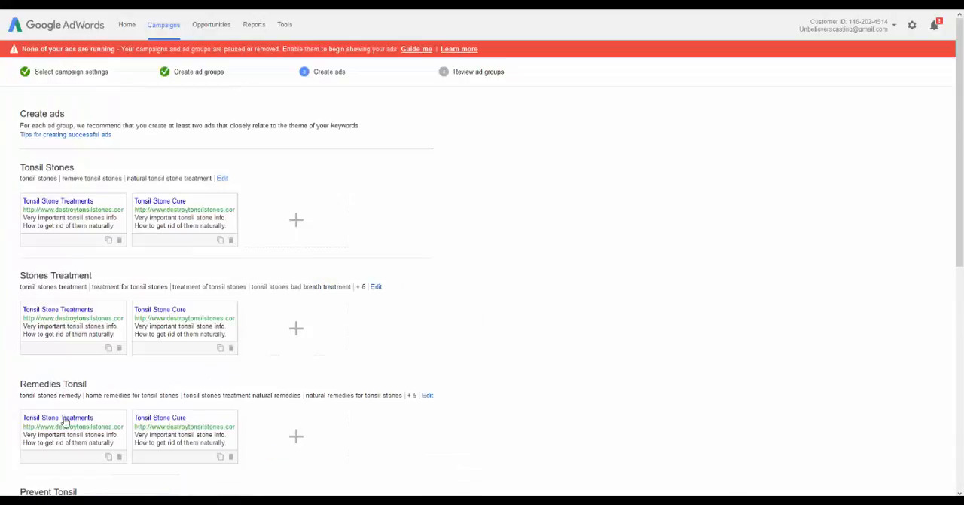
{"action": "scroll", "coordinate": [326, 243], "scroll_direction": "down", "scroll_amount": 5}
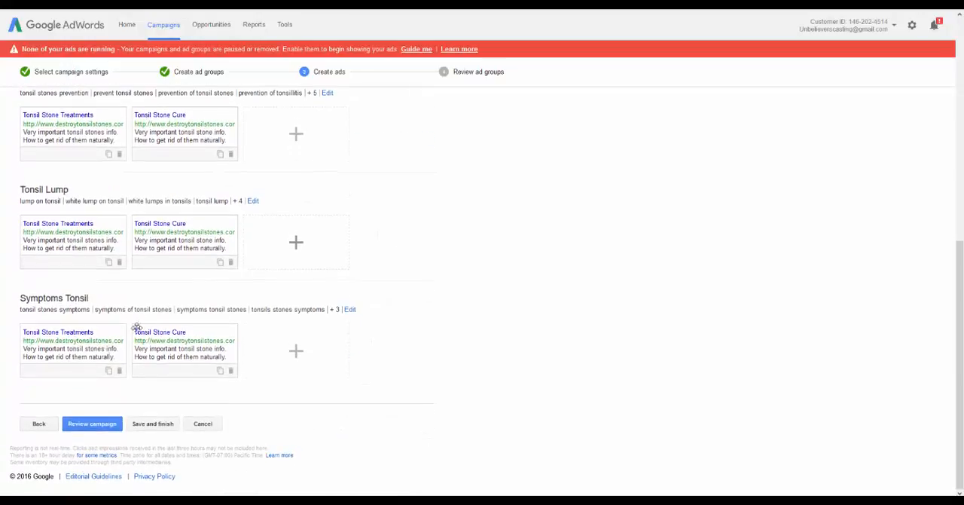
{"action": "left_click", "coordinate": [108, 426]}
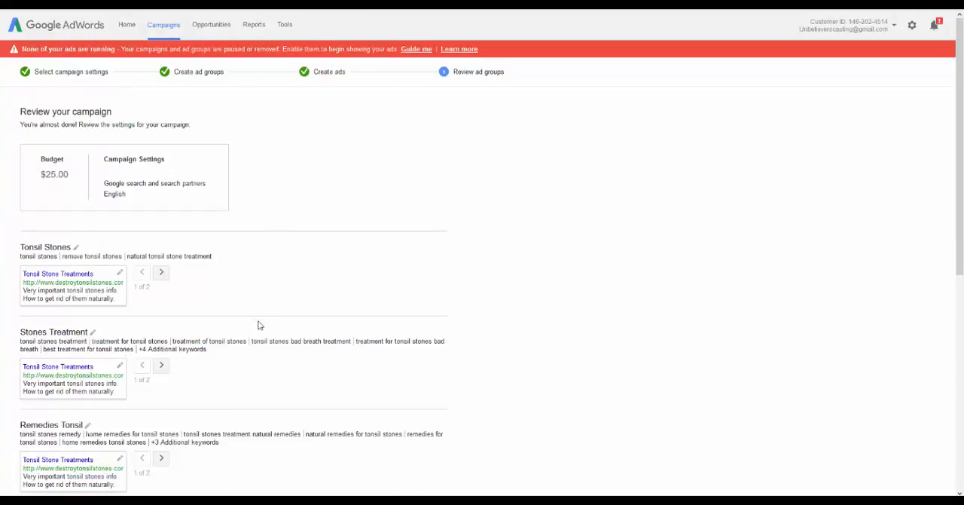
{"action": "scroll", "coordinate": [257, 321], "scroll_direction": "down", "scroll_amount": 6}
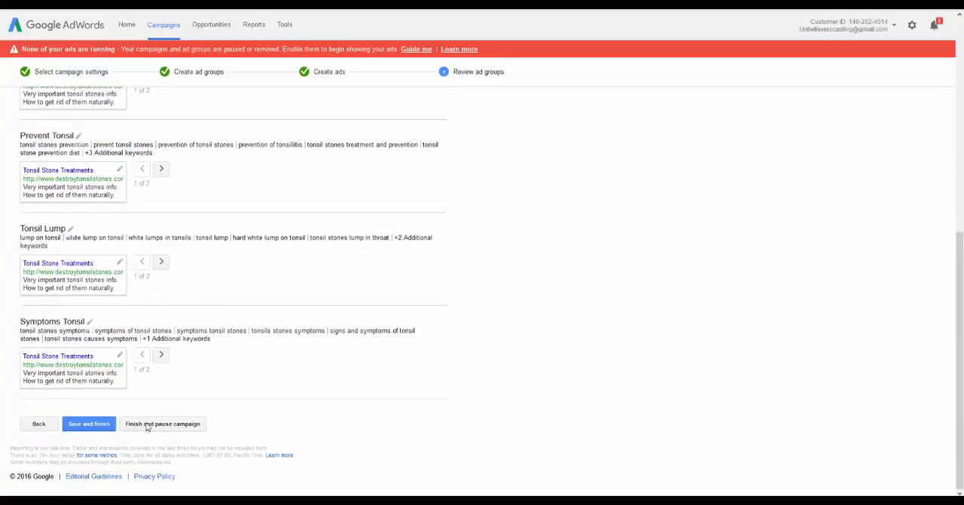
Save and finish the campaign from its review, and look over the ad groups across all campaigns
{"action": "left_click", "coordinate": [89, 424]}
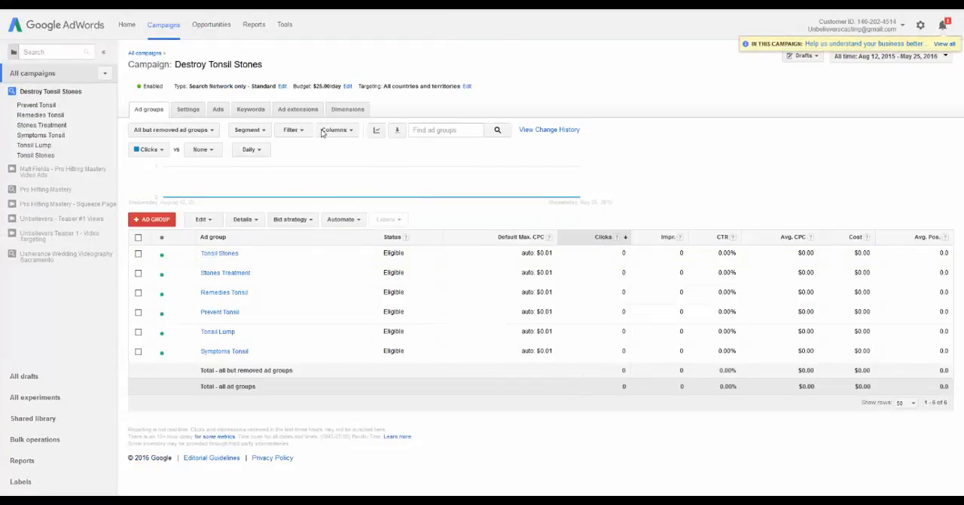
{"action": "left_click", "coordinate": [144, 54]}
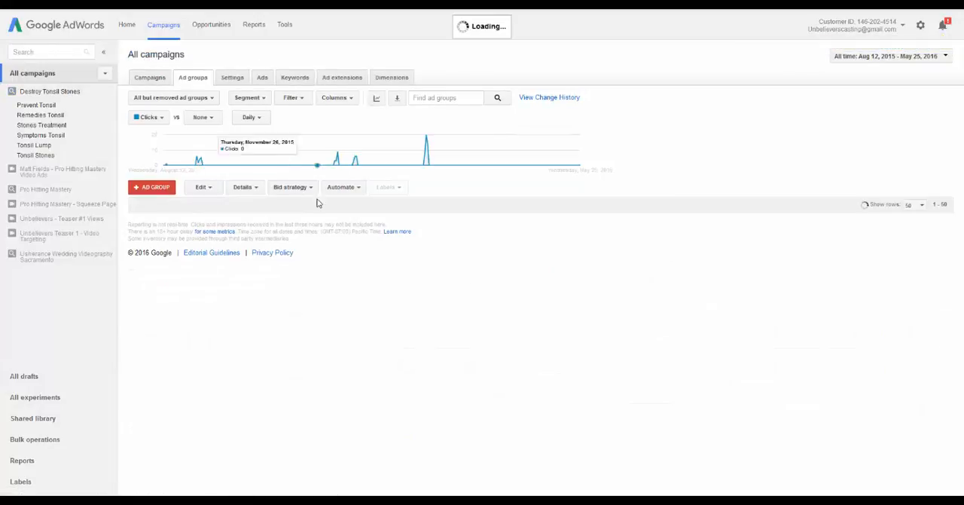
{"action": "scroll", "coordinate": [271, 222], "scroll_direction": "down", "scroll_amount": 3}
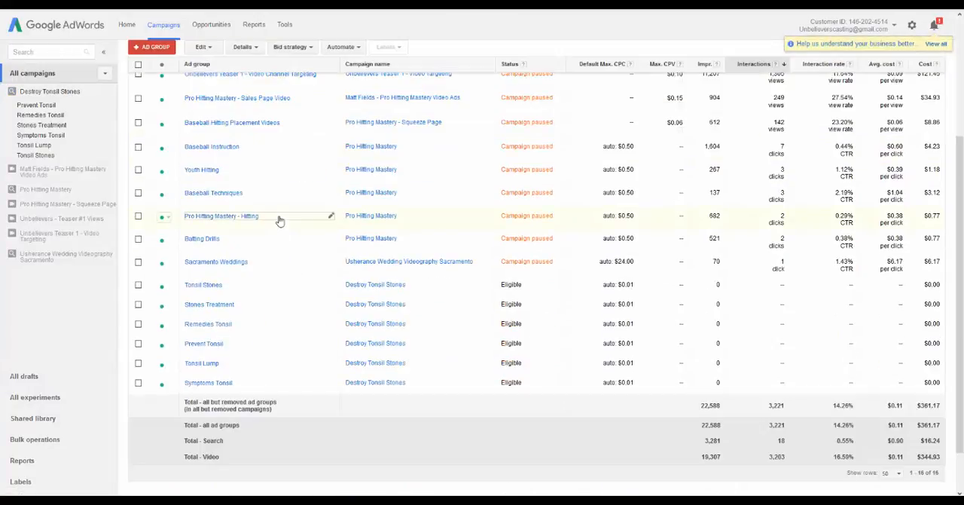
{"action": "scroll", "coordinate": [279, 219], "scroll_direction": "up", "scroll_amount": 3}
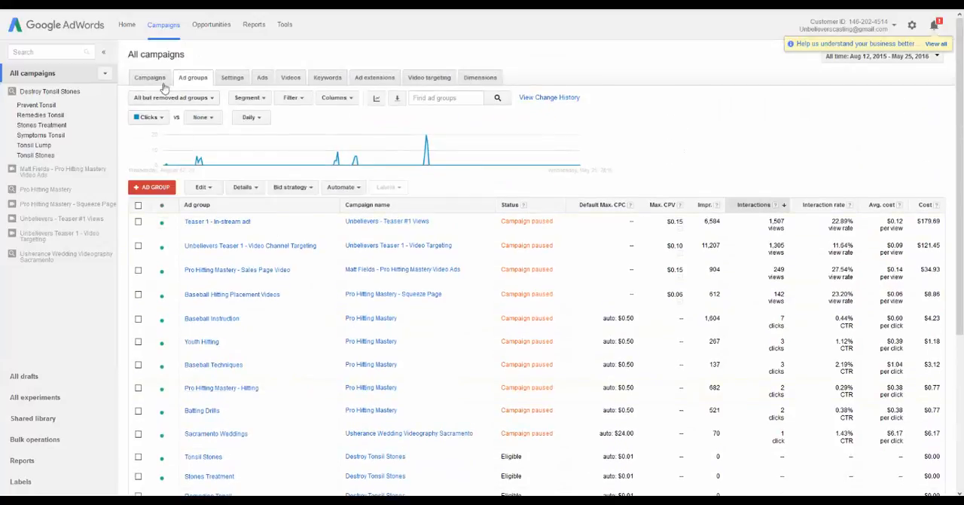
Open the Destroy Tonsil Stones campaign from the campaign list, examine the status of its keywords, and return to all campaigns
{"action": "left_click", "coordinate": [149, 78]}
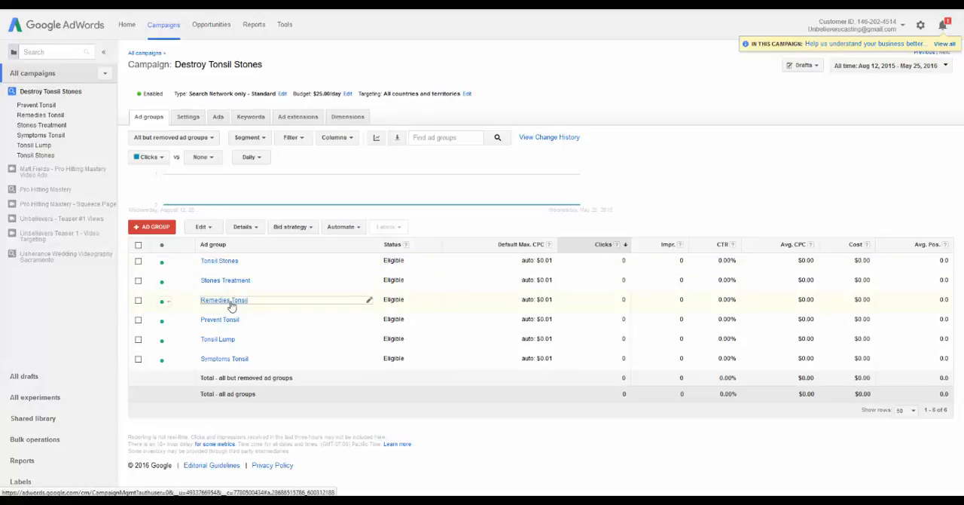
{"action": "left_click", "coordinate": [247, 119]}
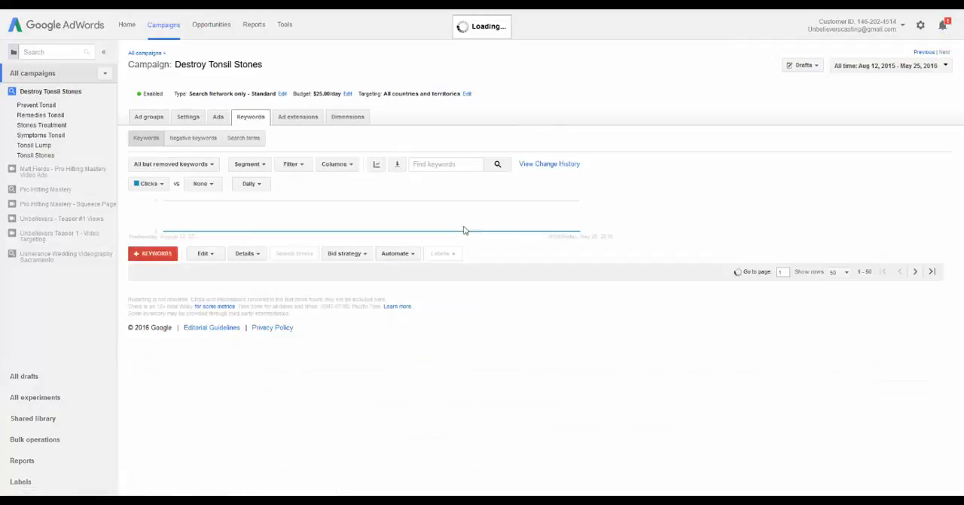
{"action": "scroll", "coordinate": [494, 215], "scroll_direction": "down", "scroll_amount": 3}
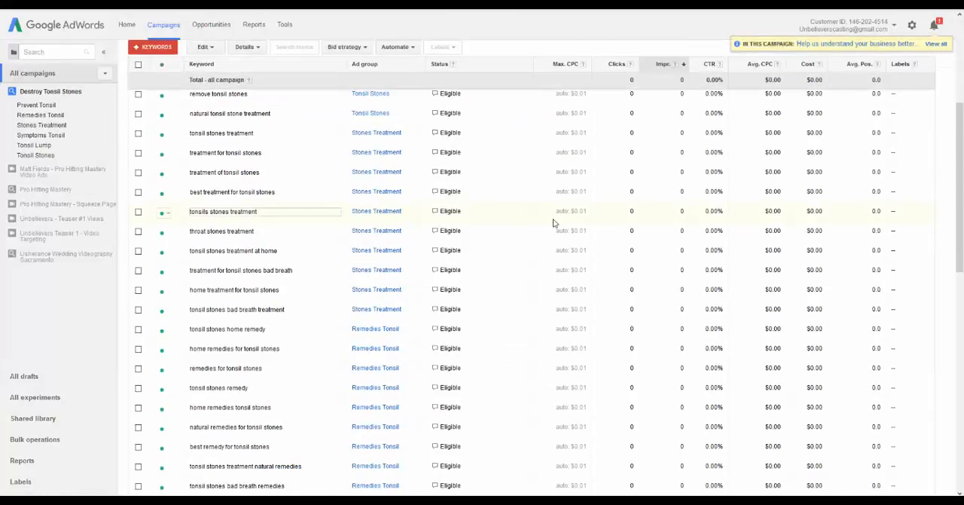
{"action": "scroll", "coordinate": [452, 217], "scroll_direction": "up", "scroll_amount": 3}
{"action": "scroll", "coordinate": [490, 218], "scroll_direction": "down", "scroll_amount": 5}
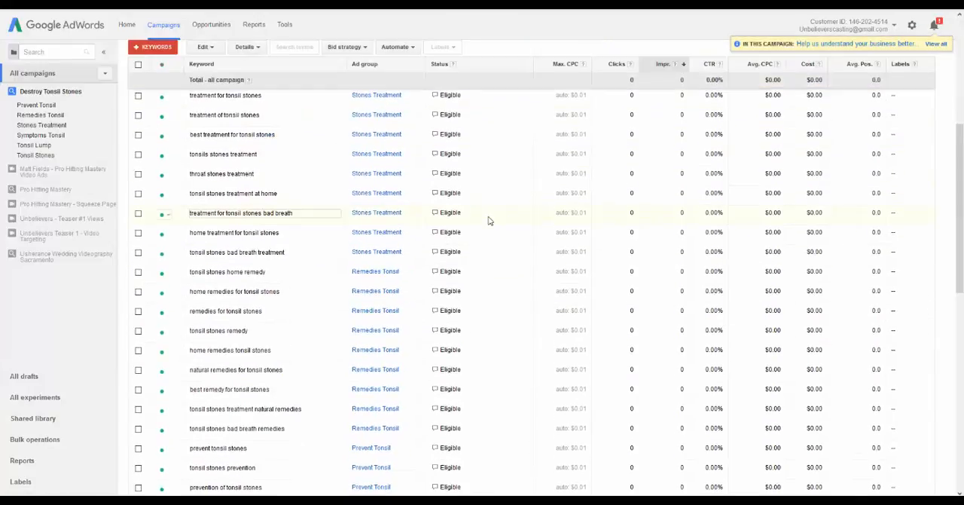
{"action": "scroll", "coordinate": [491, 225], "scroll_direction": "down", "scroll_amount": 5}
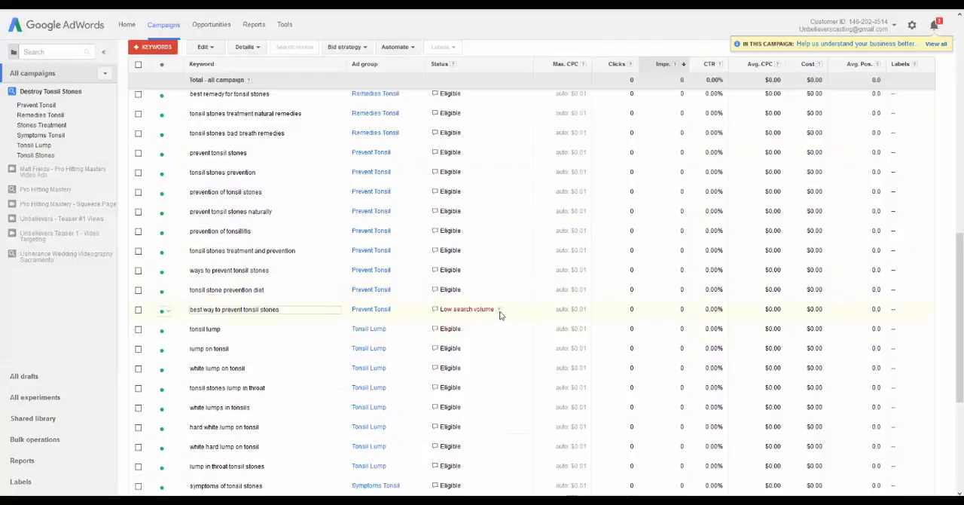
{"action": "scroll", "coordinate": [500, 314], "scroll_direction": "down", "scroll_amount": 5}
{"action": "scroll", "coordinate": [500, 312], "scroll_direction": "up", "scroll_amount": 10}
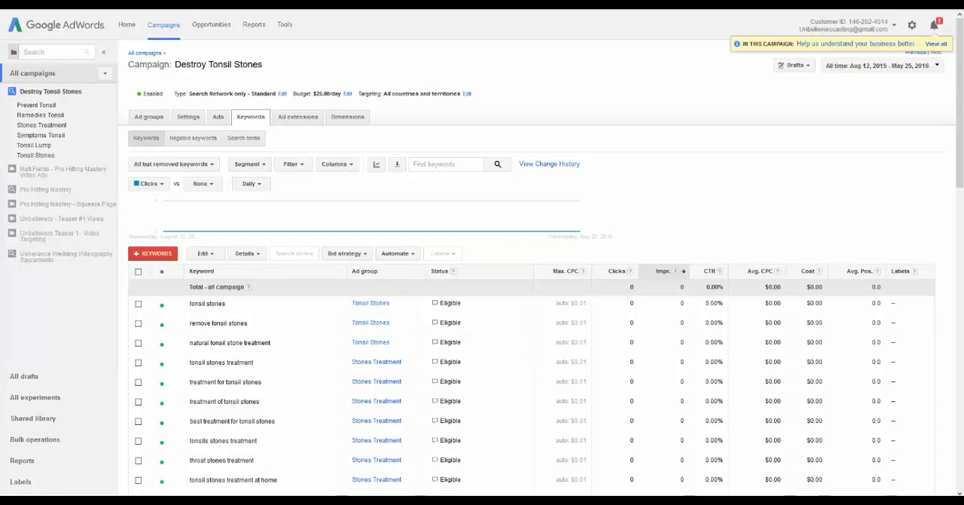
{"action": "left_click", "coordinate": [154, 55]}
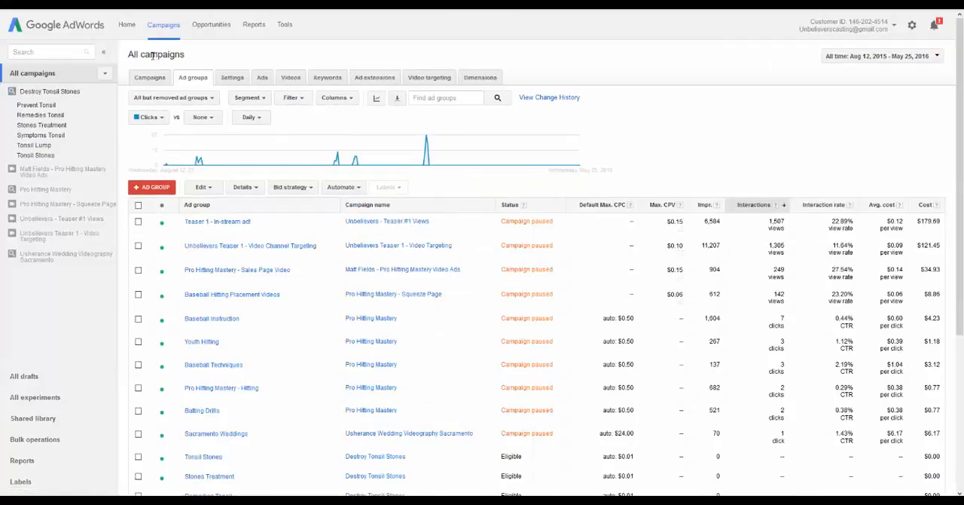